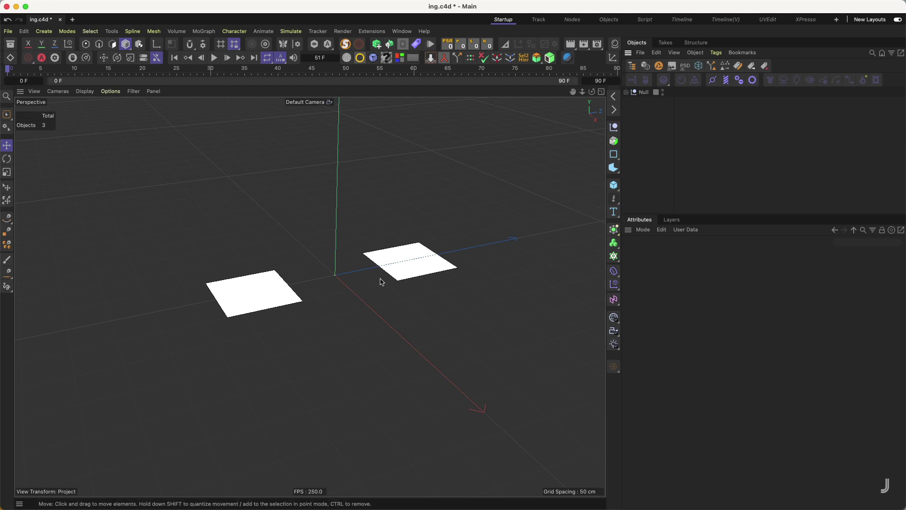
Play and scrub through the example animation, then return to frame 0.
key("F8")
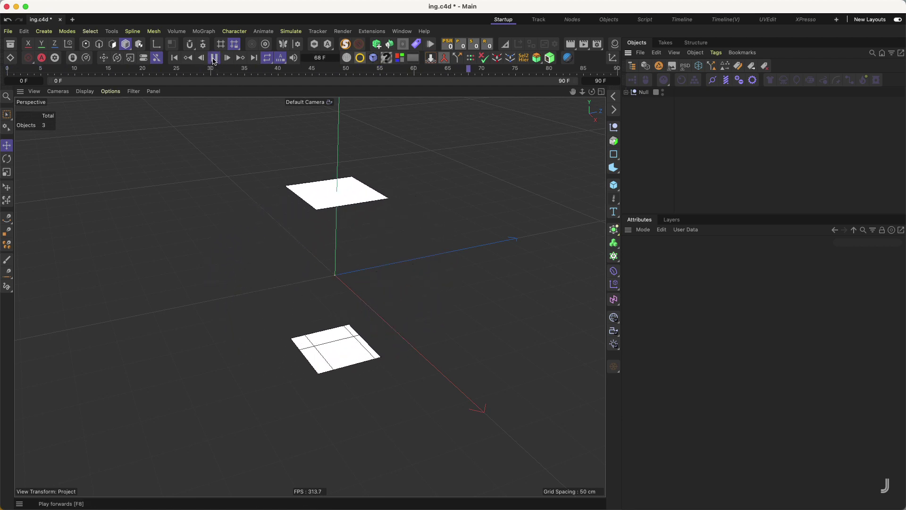
key("F8")
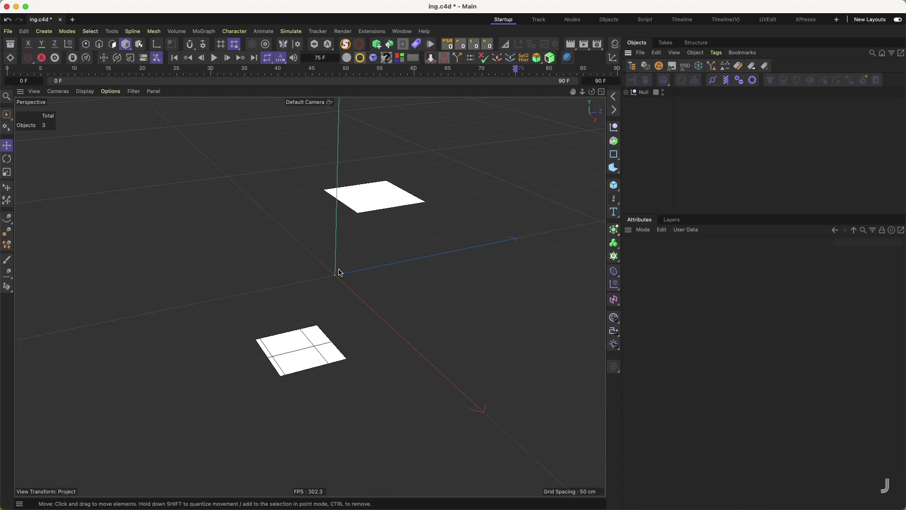
mouse_move(313, 72)
left_mouse_down()
mouse_move(309, 65)
mouse_move(333, 69)
mouse_move(21, 69)
left_mouse_up()
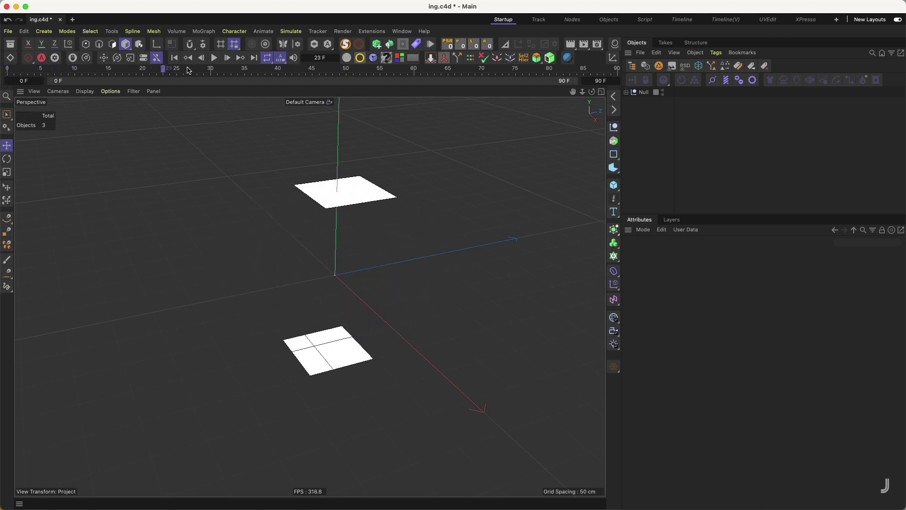
left_click_drag(32, 81, 279, 69)
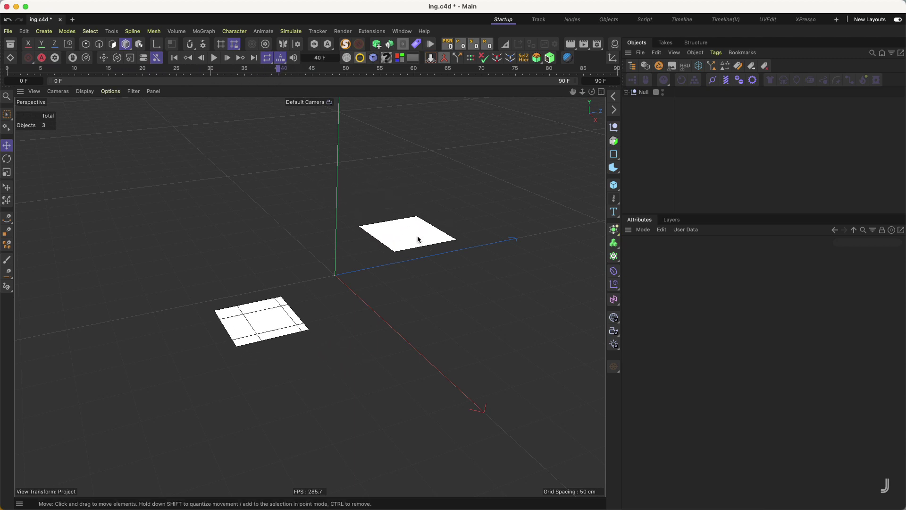
left_click_drag(278, 69, 309, 59)
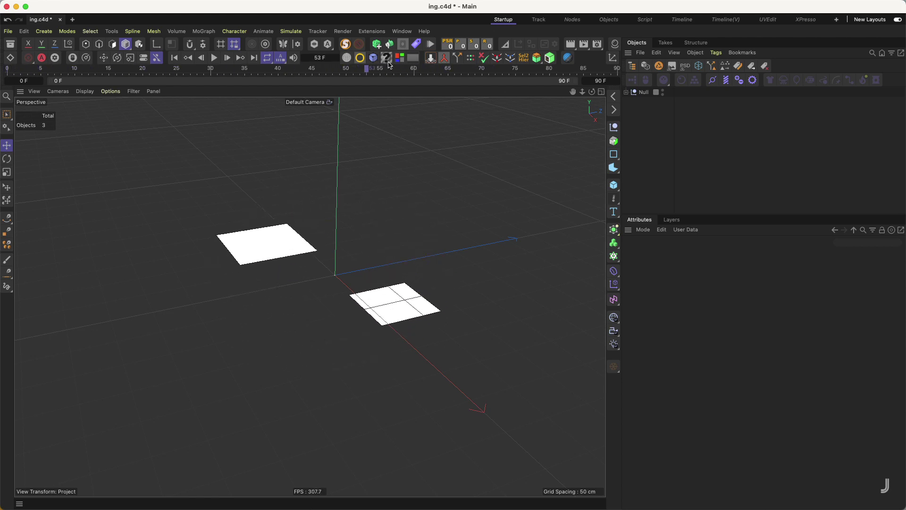
left_click(175, 58)
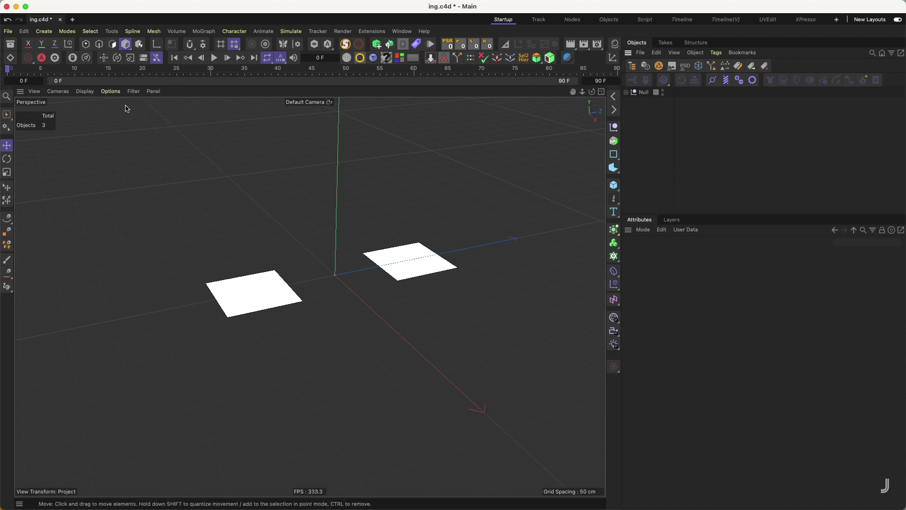
Start a new scene and add a polygon plane moved to Z -150 cm.
left_click(73, 20)
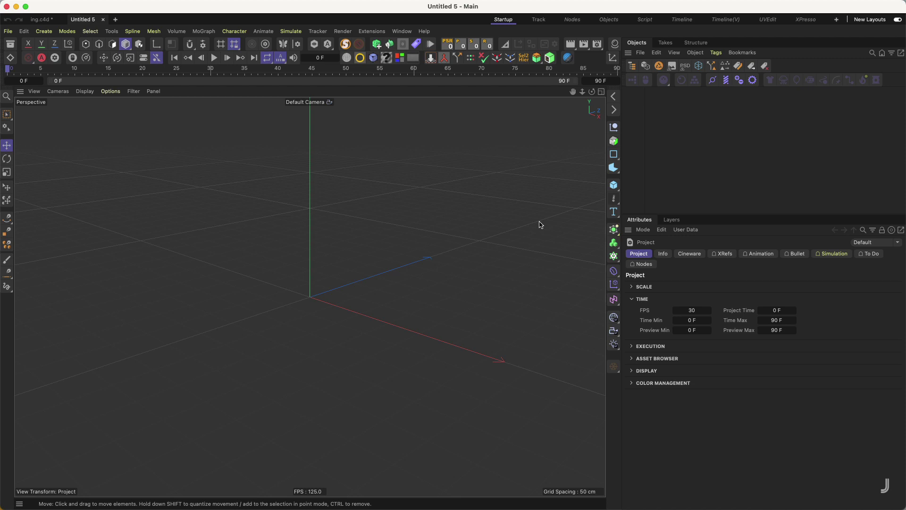
left_click(614, 185)
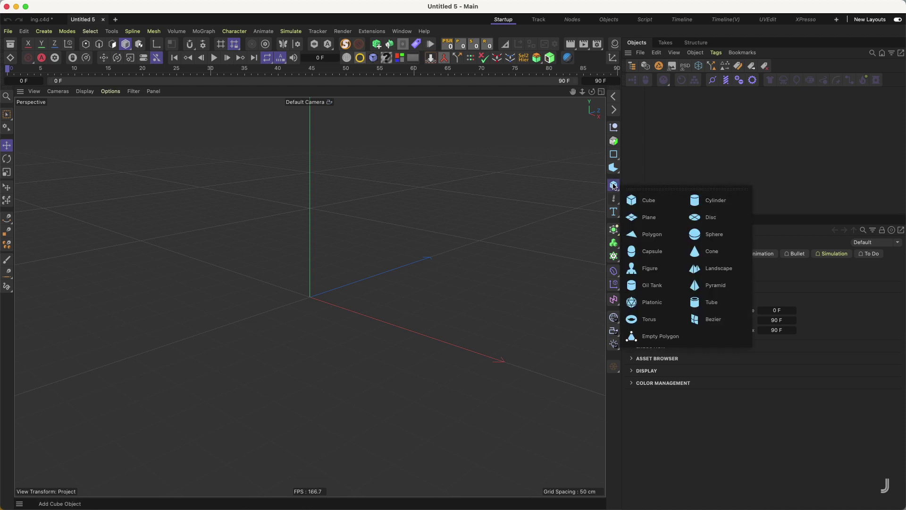
left_click(653, 234)
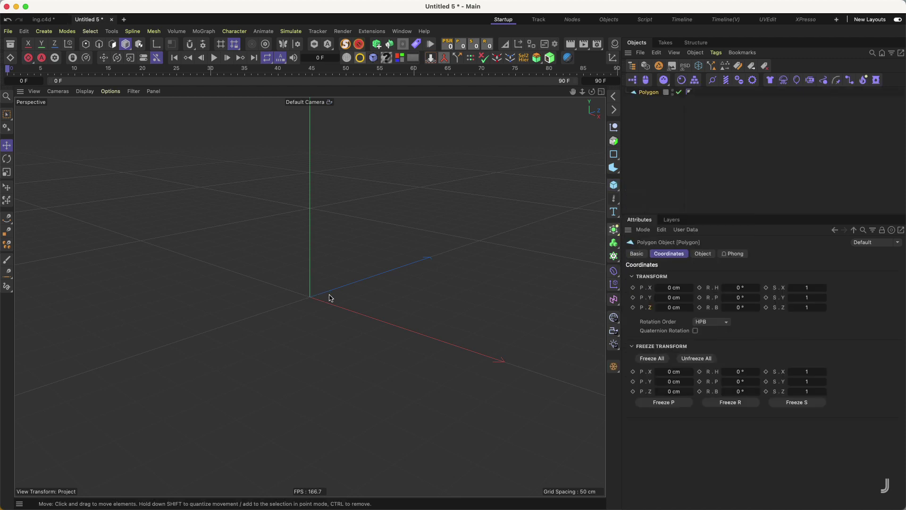
middle_click_drag(364, 290, 372, 238, "alt")
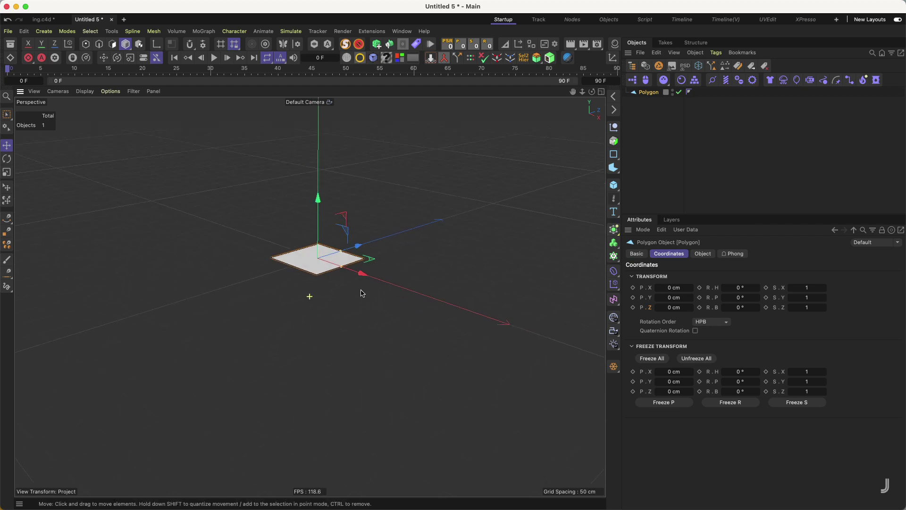
left_click_drag(372, 244, 298, 279)
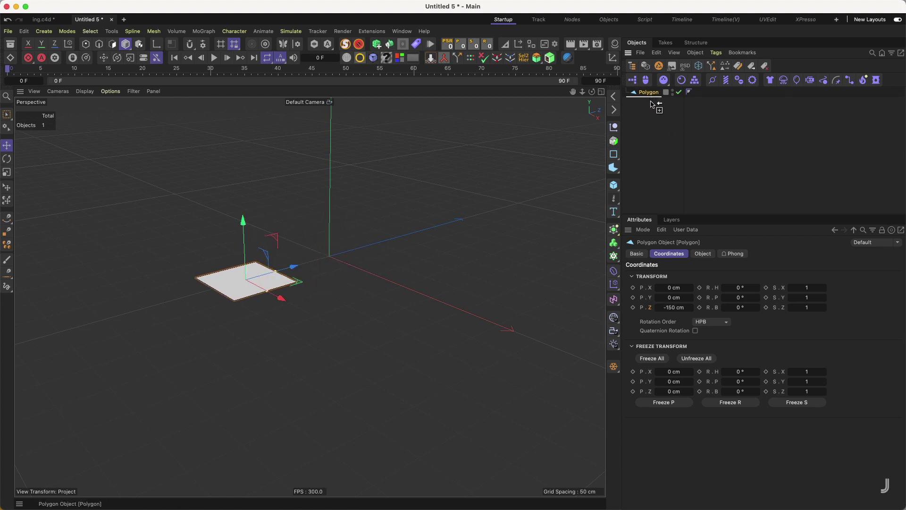
Duplicate the plane as Polygon.1 at Z 150 cm and add a Null.
left_click_drag(650, 96, 649, 107, "ctrl")
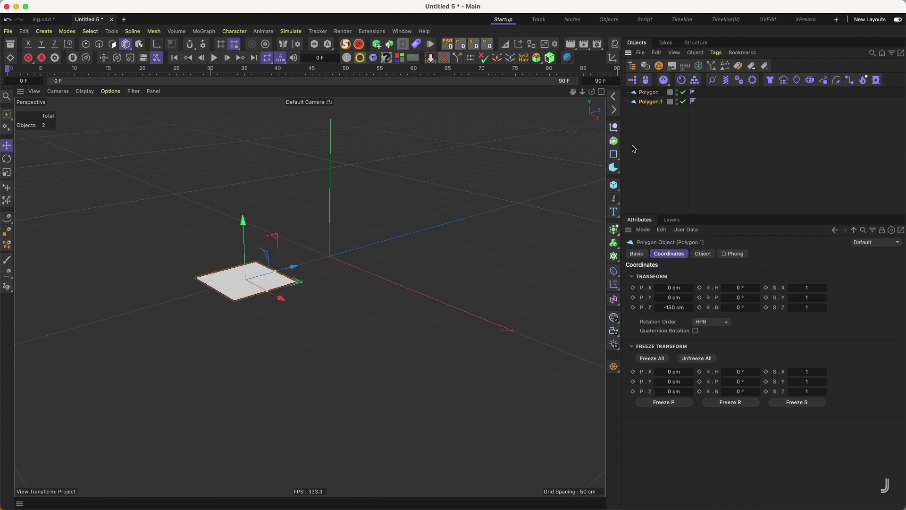
left_click(670, 308)
type("150")
key("Return")
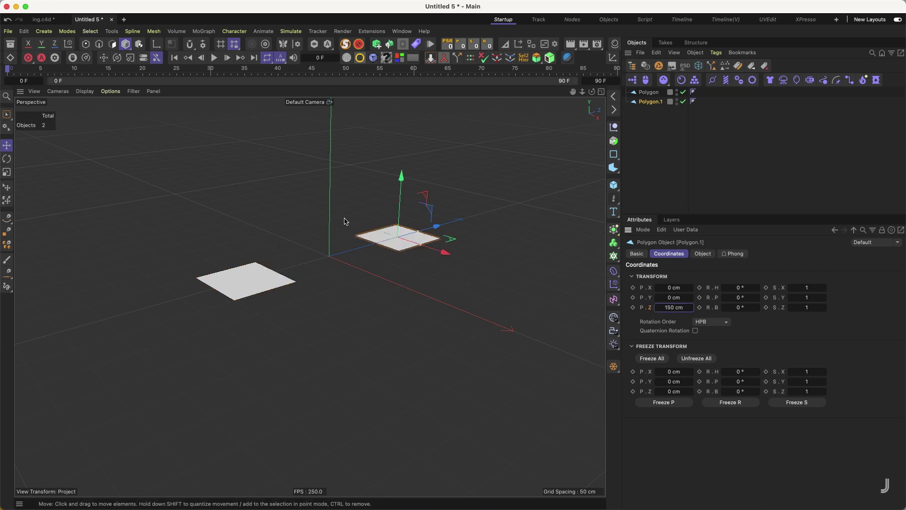
left_click_drag(347, 271, 358, 285, "alt")
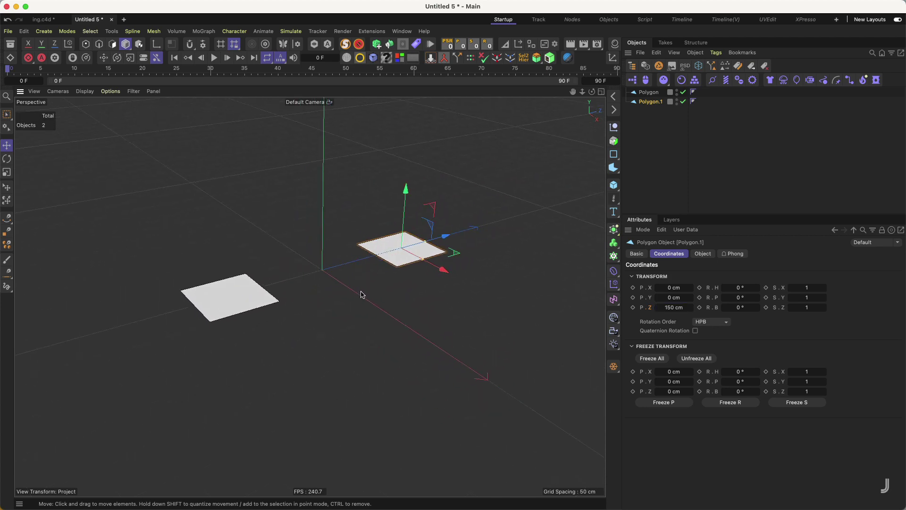
left_click(613, 127)
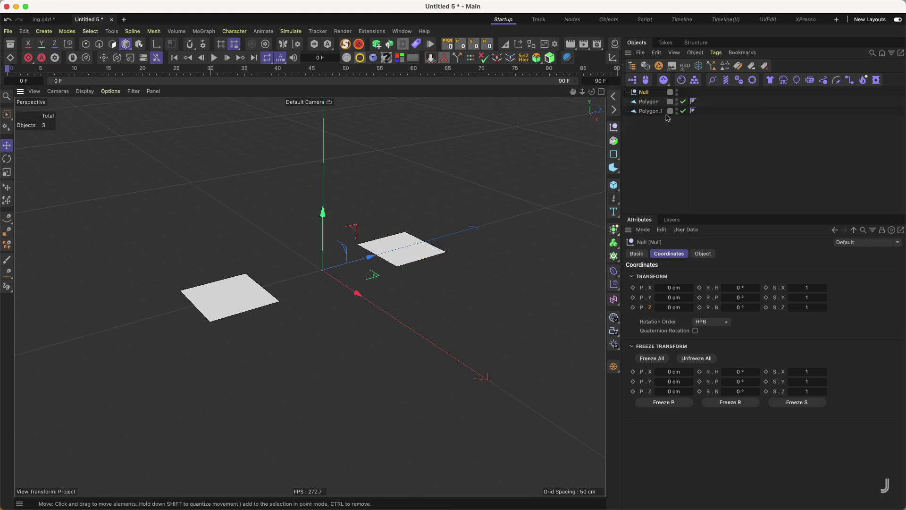
Set the Null's display shape to Cube.
left_click(703, 254)
left_click(692, 276)
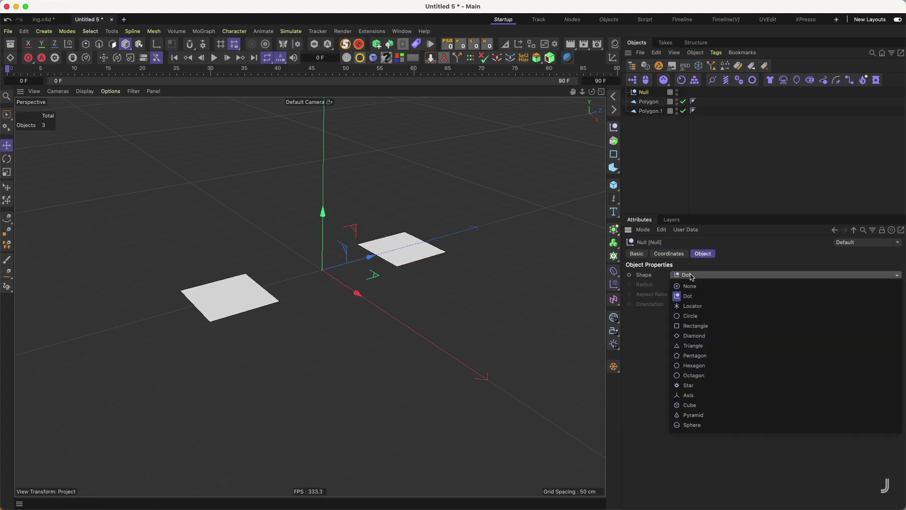
left_click(691, 405)
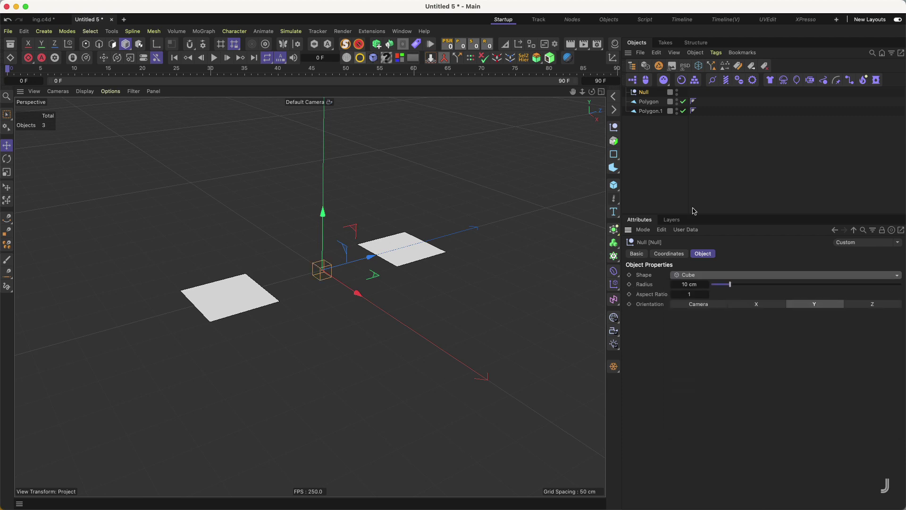
Nest both planes under the Null, test-rotate them, undo, and select Polygon.1.
left_click_drag(650, 125, 644, 92)
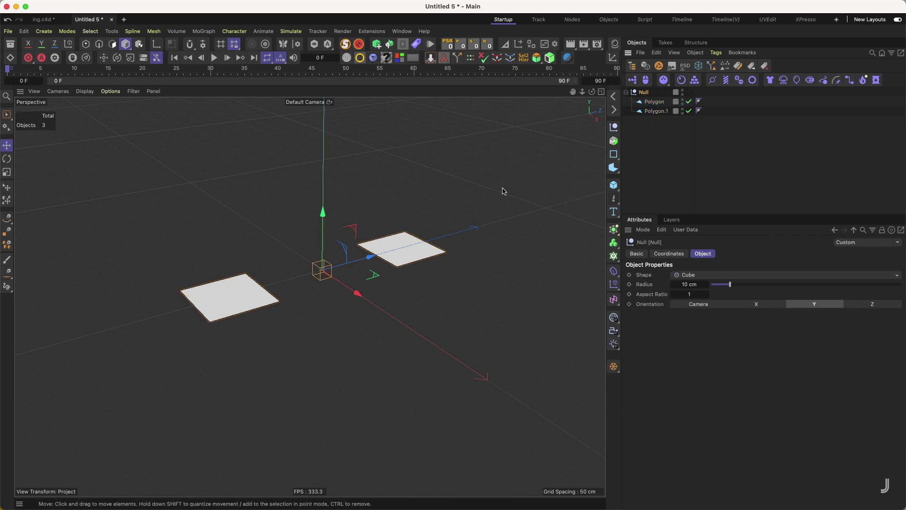
left_click(7, 158)
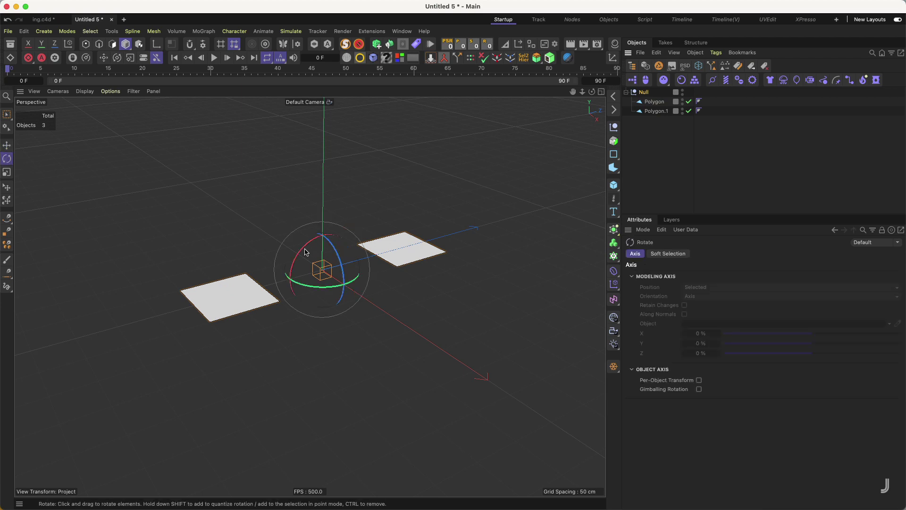
left_click_drag(305, 253, 279, 215)
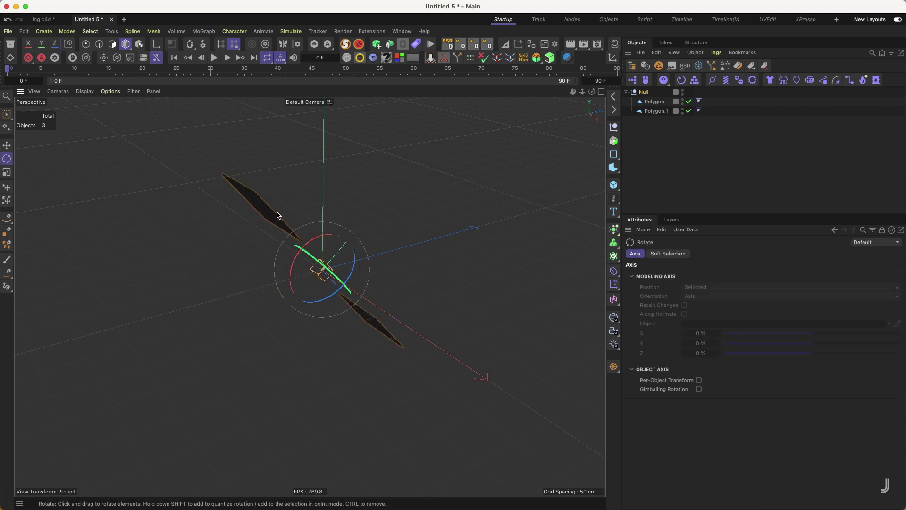
key("ctrl+z")
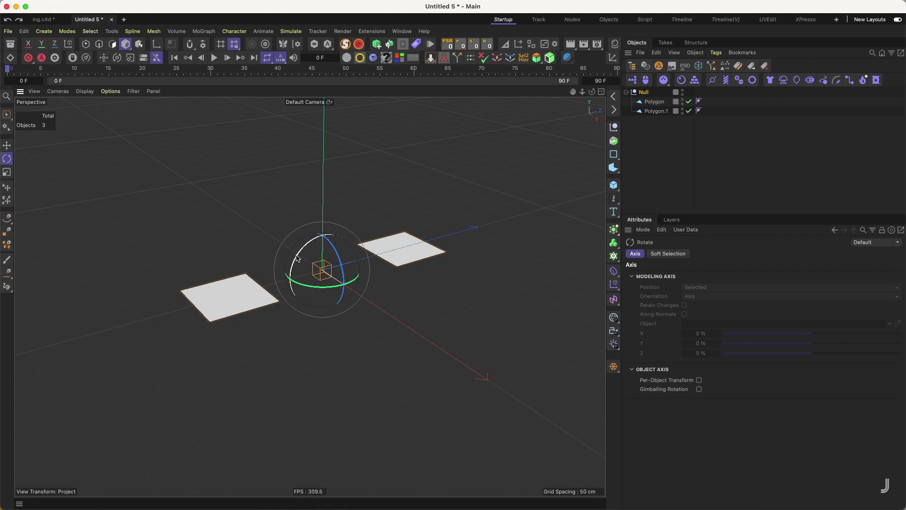
mouse_move(297, 258)
left_mouse_down()
mouse_move(326, 232)
mouse_move(374, 265)
mouse_move(306, 270)
left_mouse_up()
key("ctrl+z")
key("ctrl+z")
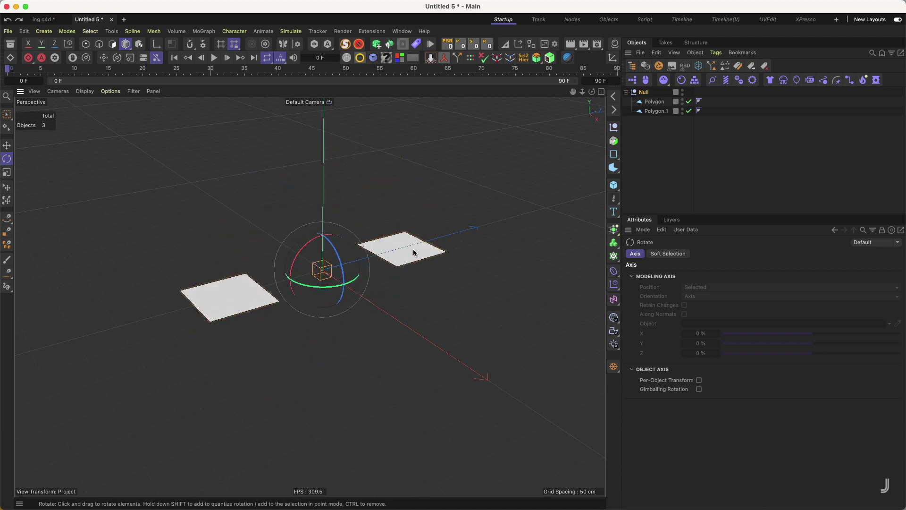
left_click(407, 263)
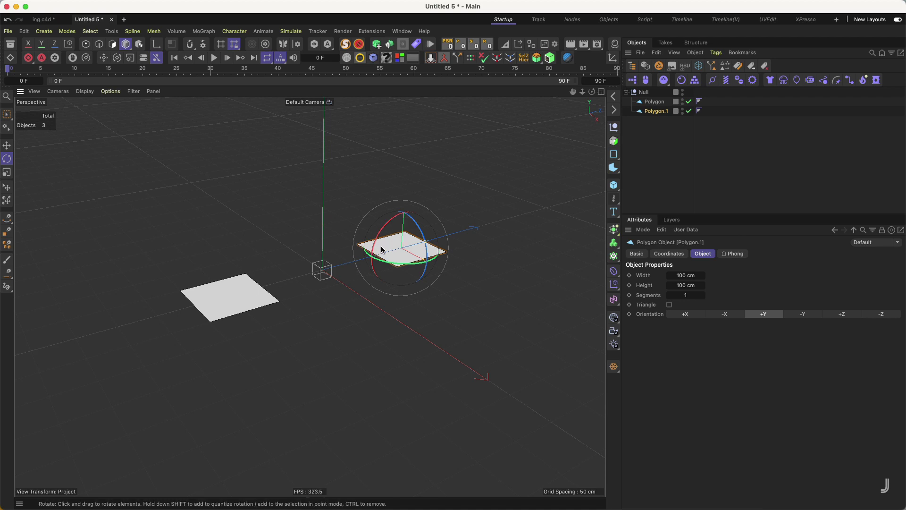
Move both planes out from under the Null and deselect them.
left_click(657, 105, "shift")
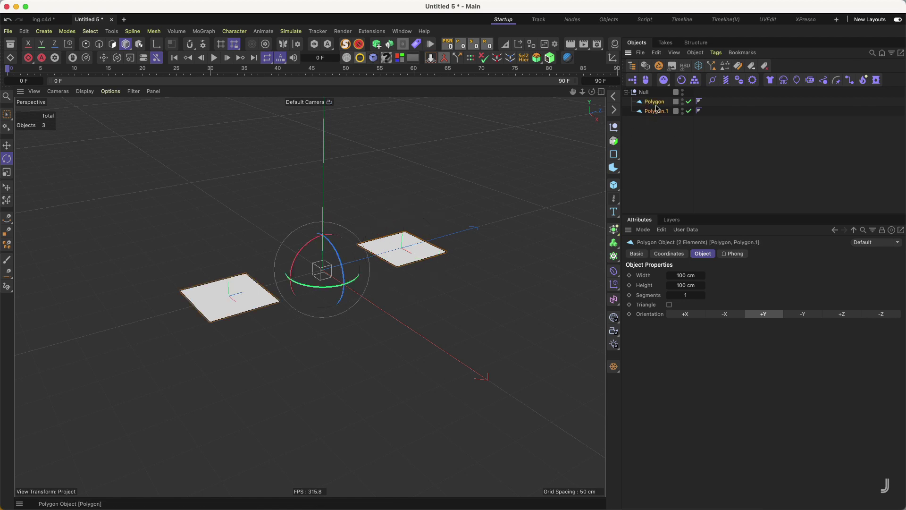
left_click_drag(657, 108, 652, 147)
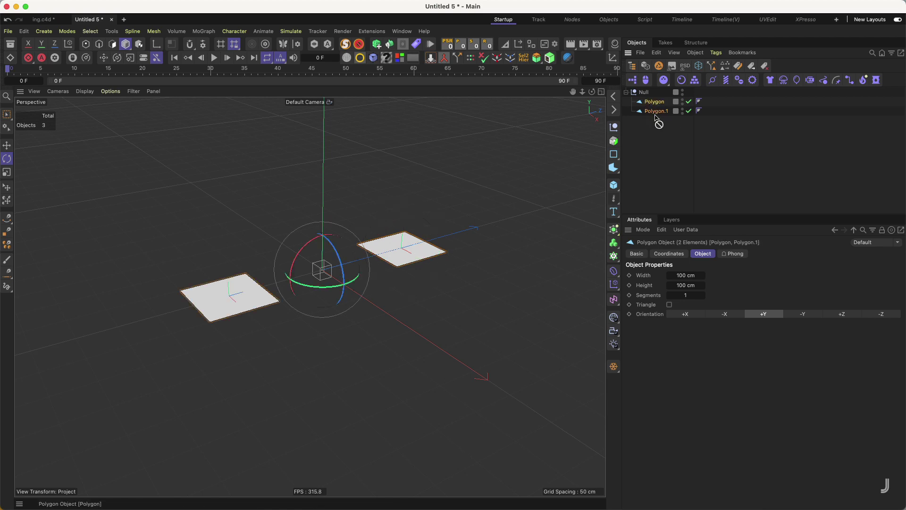
left_click(646, 140)
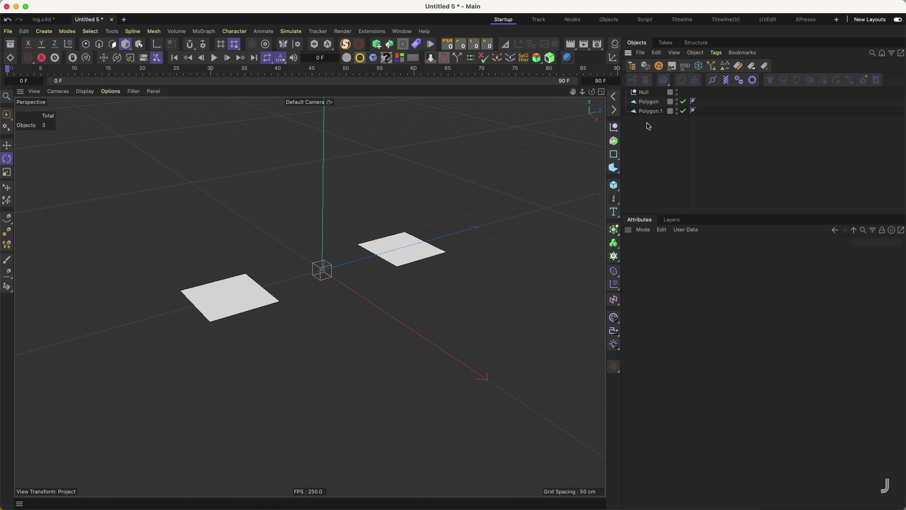
Key the Null's pitch rotation at 0° on frame 0.
left_click(645, 93)
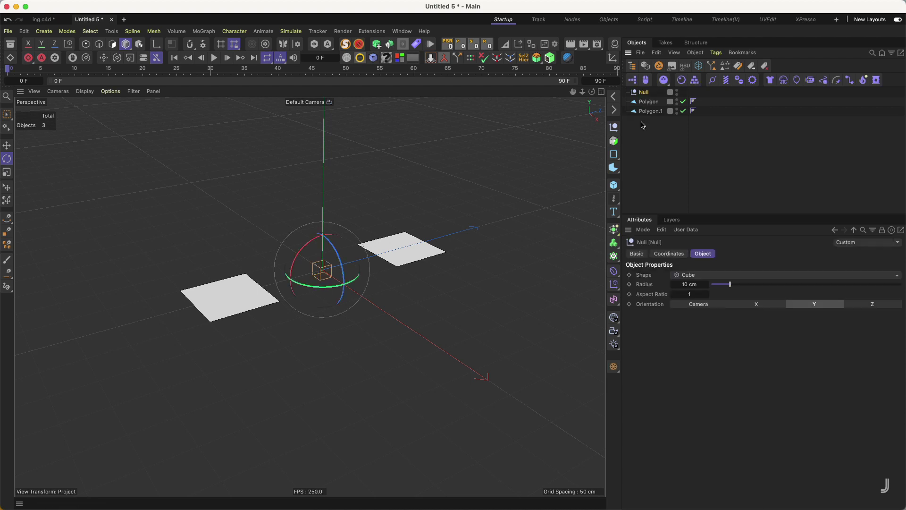
left_click(670, 254)
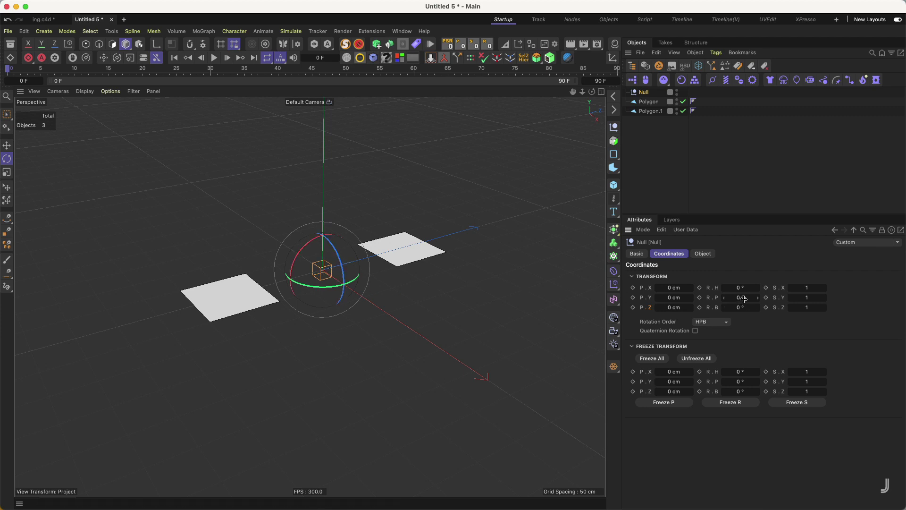
left_click_drag(741, 298, 748, 299)
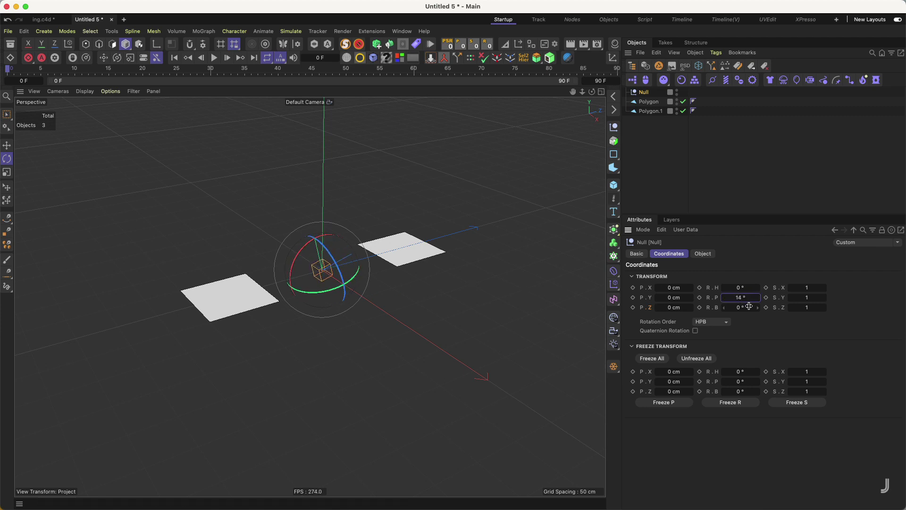
key("ctrl+z")
left_click(700, 297)
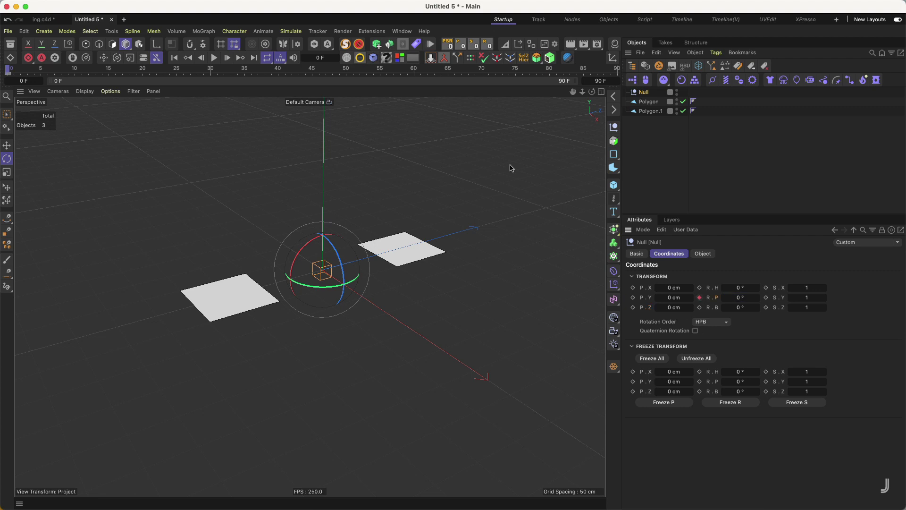
Jump to frame 91 and begin editing the Null's pitch value.
left_click(313, 56)
type("9")
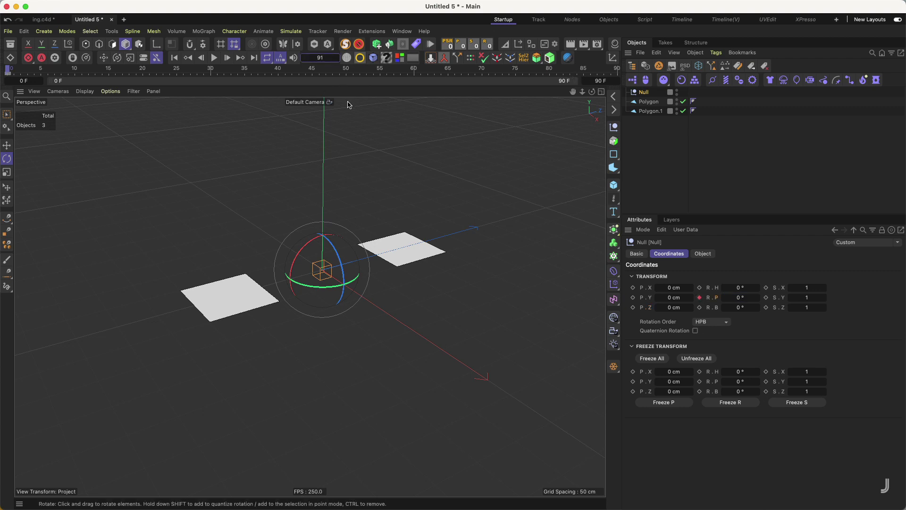
type("1")
key("Return")
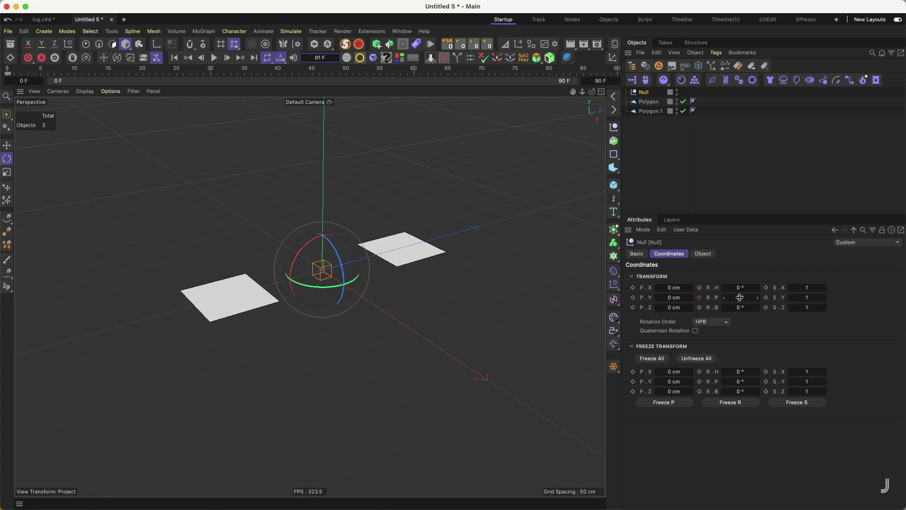
left_click(740, 297)
type("360")
Key the Null's pitch at 360° on frame 91 and check its Dope Sheet track.
key("Return")
left_click(700, 297)
left_click(10, 58)
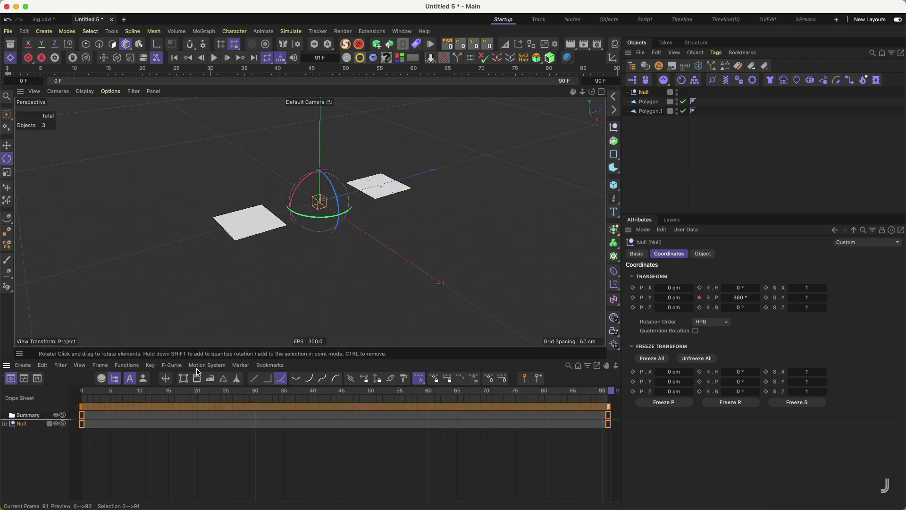
left_click(48, 425)
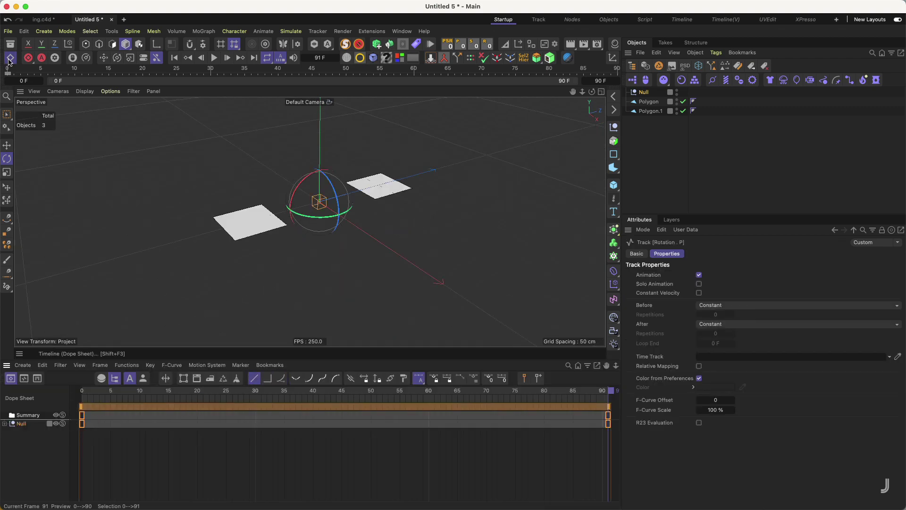
left_click(10, 58)
Preview the spin with both planes selected, then switch to the XPresso layout.
left_click(213, 58)
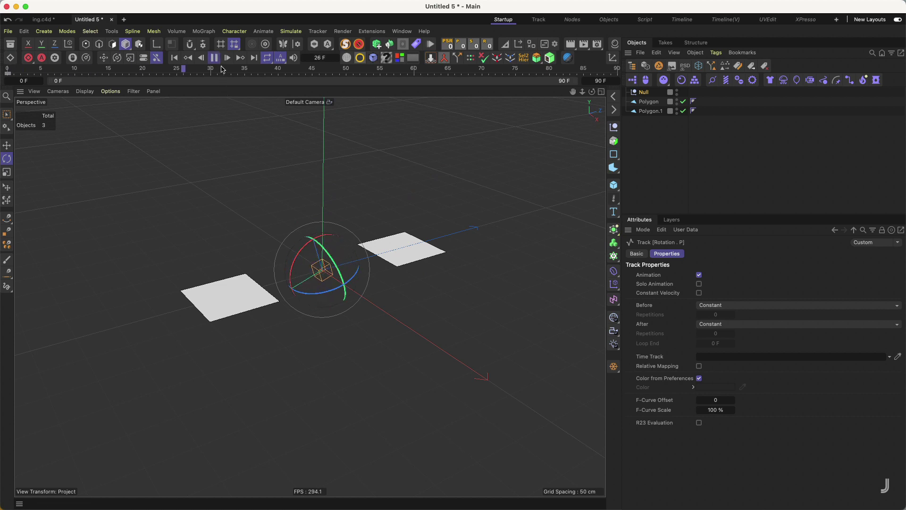
left_click(213, 57)
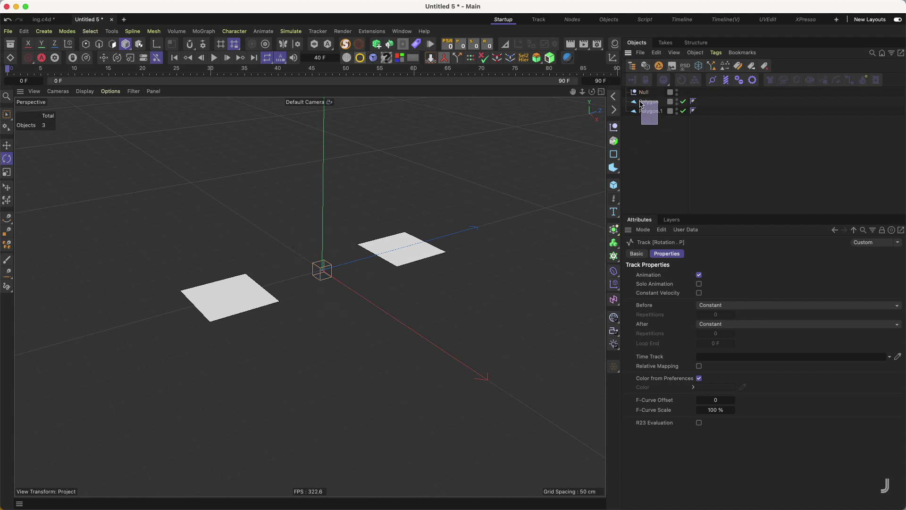
left_click_drag(650, 124, 643, 101)
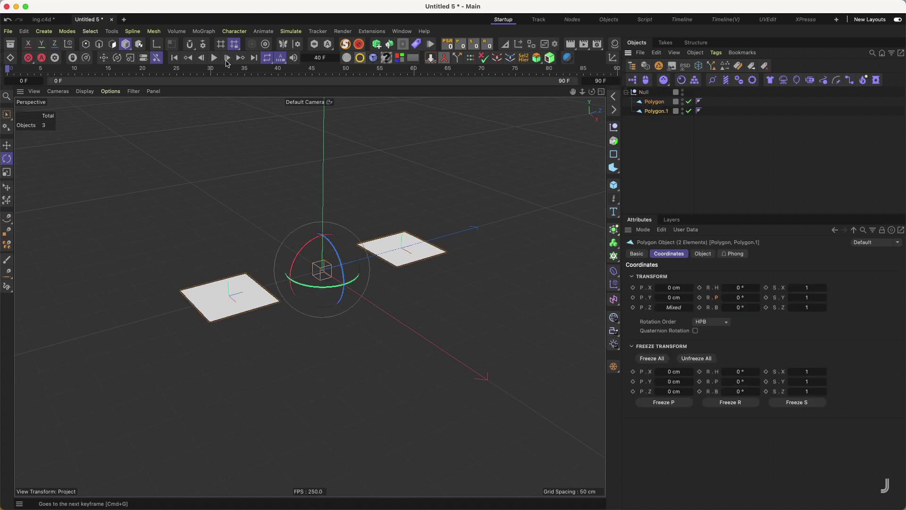
left_click(215, 58)
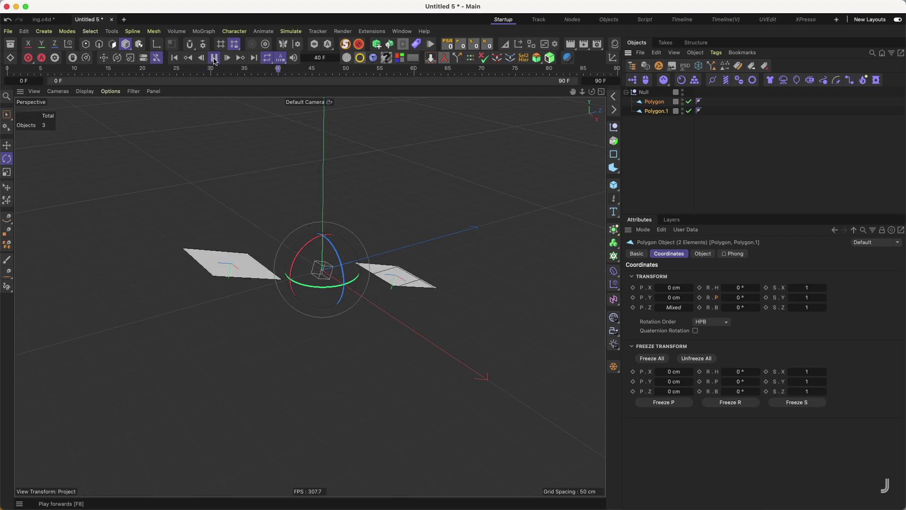
left_click(215, 58)
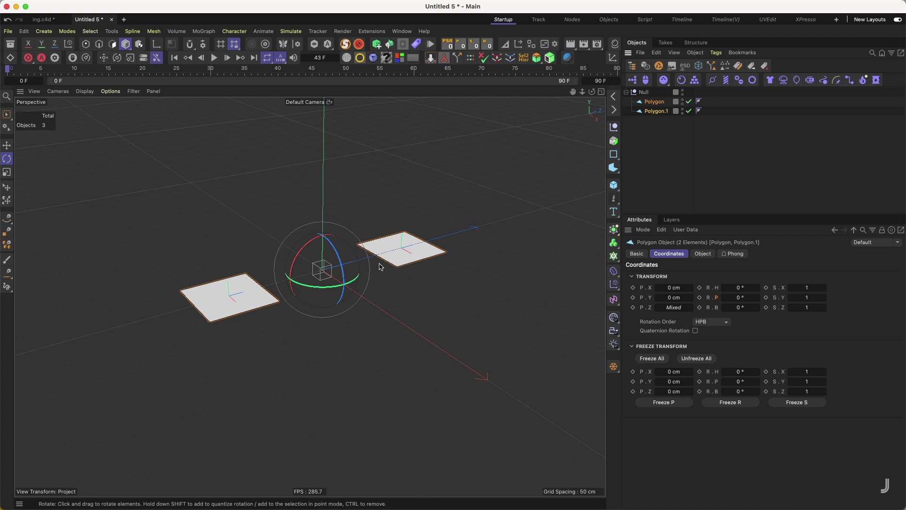
left_click(802, 22)
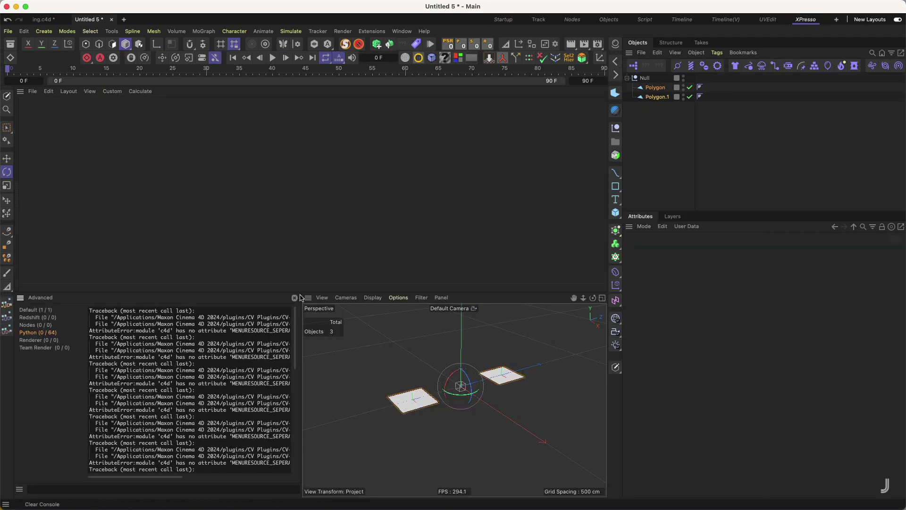
Clear the console, add an XPresso tag to the Null, and open its graph.
left_click(294, 298)
left_click(646, 79)
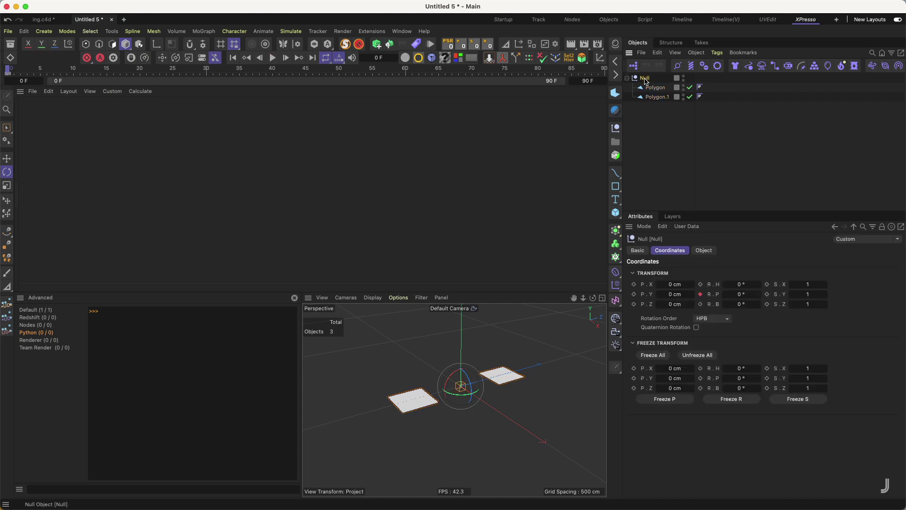
left_click(634, 66)
double_click(699, 78)
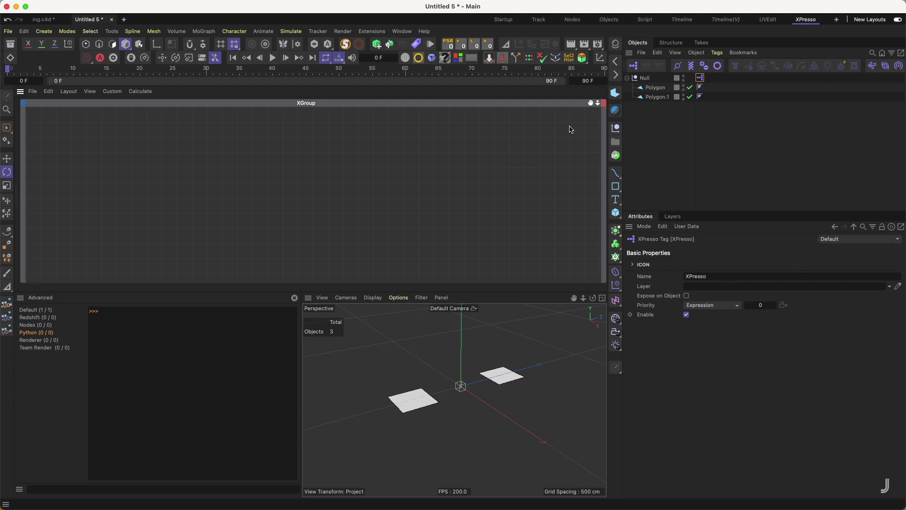
Add a Null node exposing a Rotation.P output.
left_click_drag(644, 78, 179, 160)
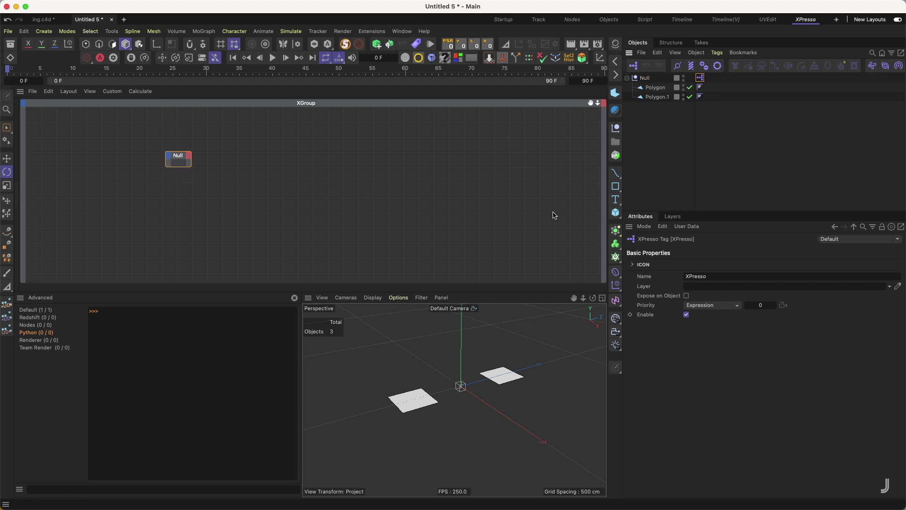
left_click(645, 77)
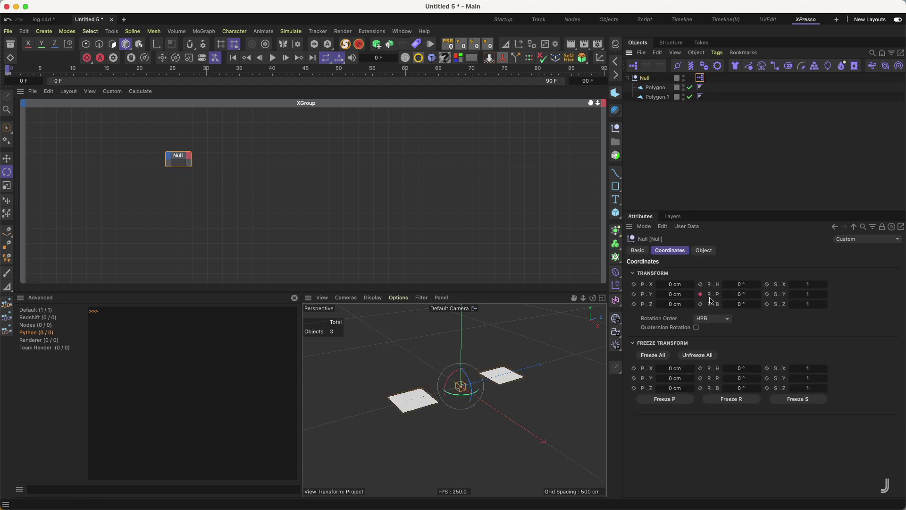
left_click_drag(718, 298, 188, 165)
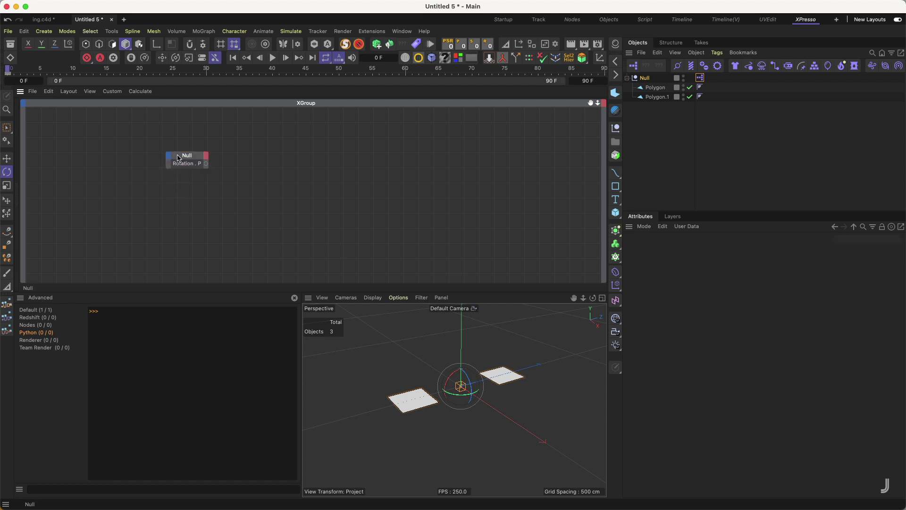
left_click_drag(185, 161, 160, 163)
Add a Polygon node with a Rotation.P input next to the Null node.
left_click_drag(656, 87, 465, 144)
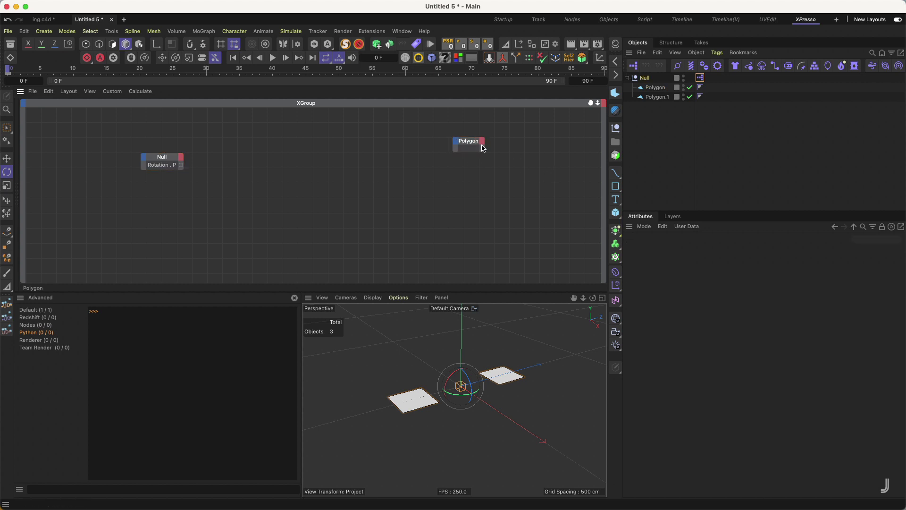
left_click(656, 88)
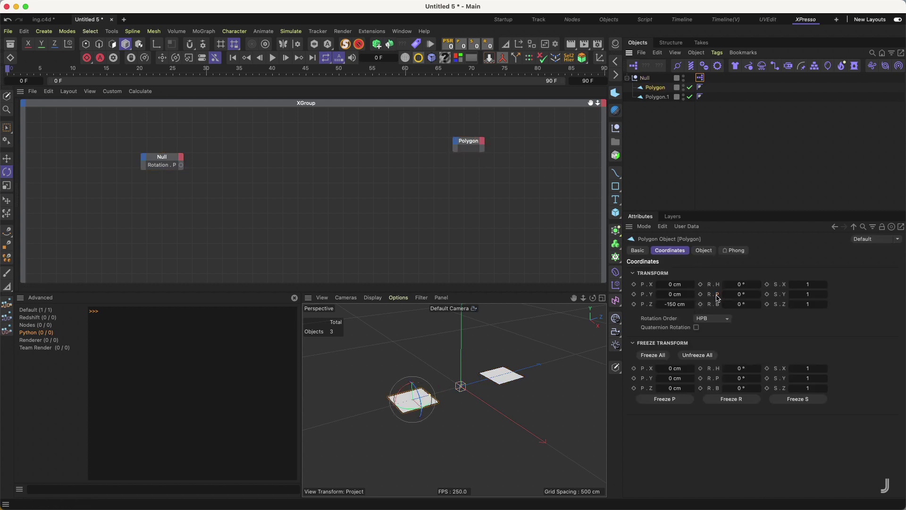
mouse_move(718, 299)
left_mouse_down()
mouse_move(470, 146)
mouse_move(357, 174)
left_mouse_up()
left_click(335, 185)
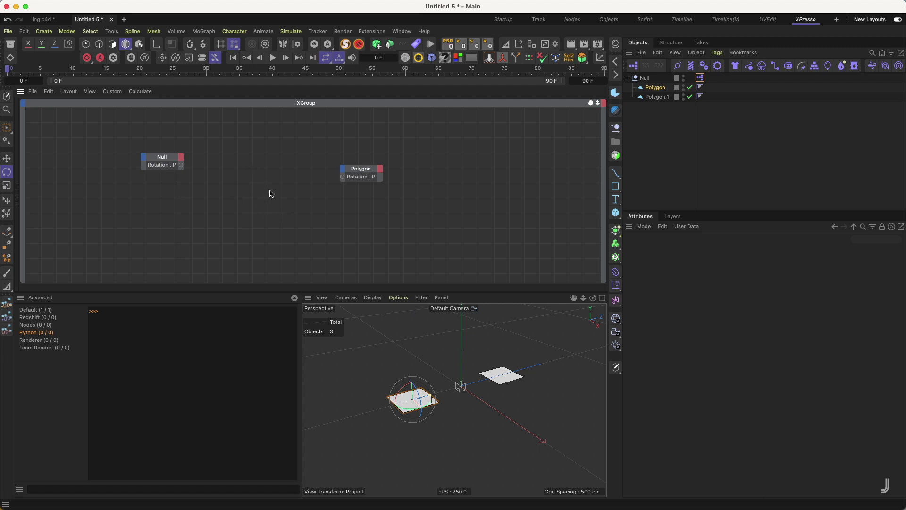
Insert a Negate node between the Null's and Polygon's Rotation.P ports.
right_click(273, 188)
mouse_move(405, 209)
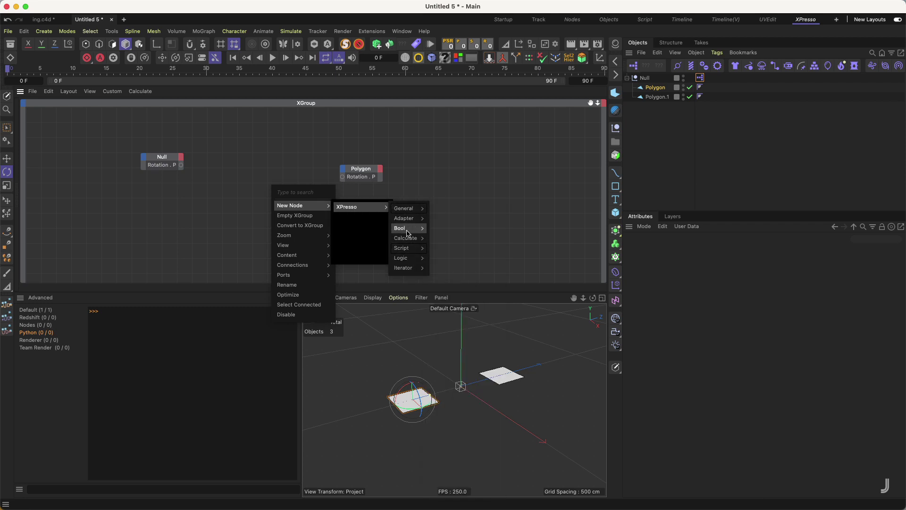
mouse_move(405, 238)
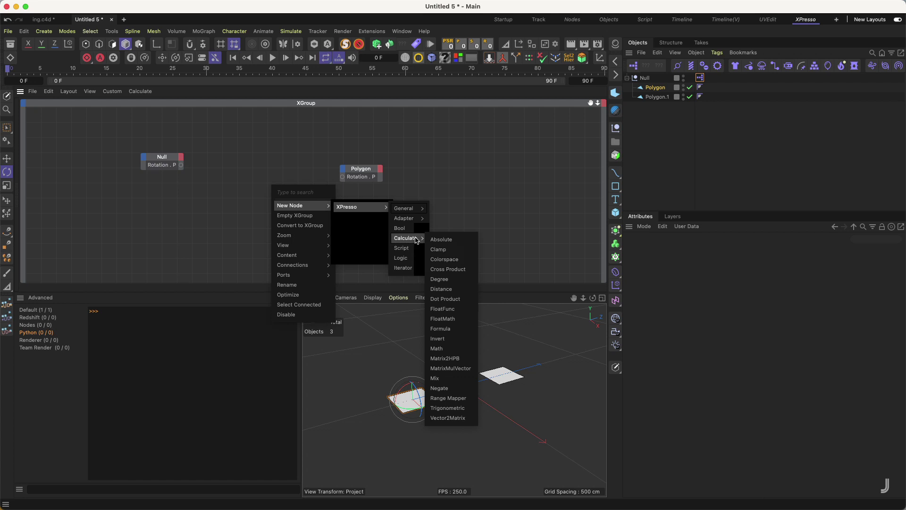
left_click(439, 388)
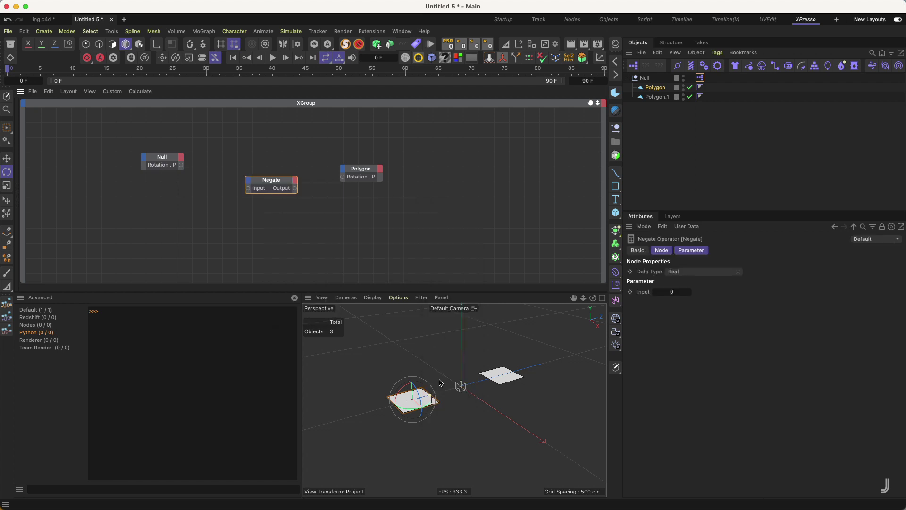
left_click_drag(280, 182, 279, 174)
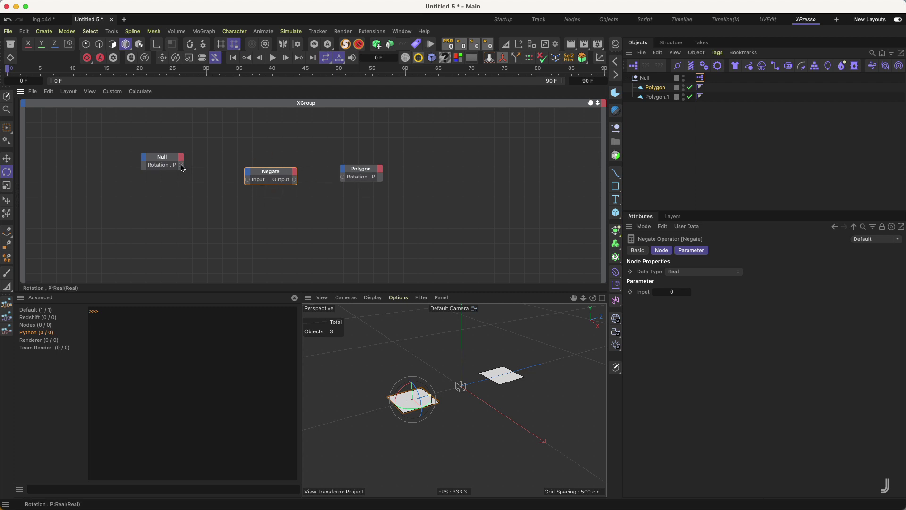
mouse_move(180, 165)
left_mouse_down()
mouse_move(222, 192)
mouse_move(248, 180)
left_mouse_up()
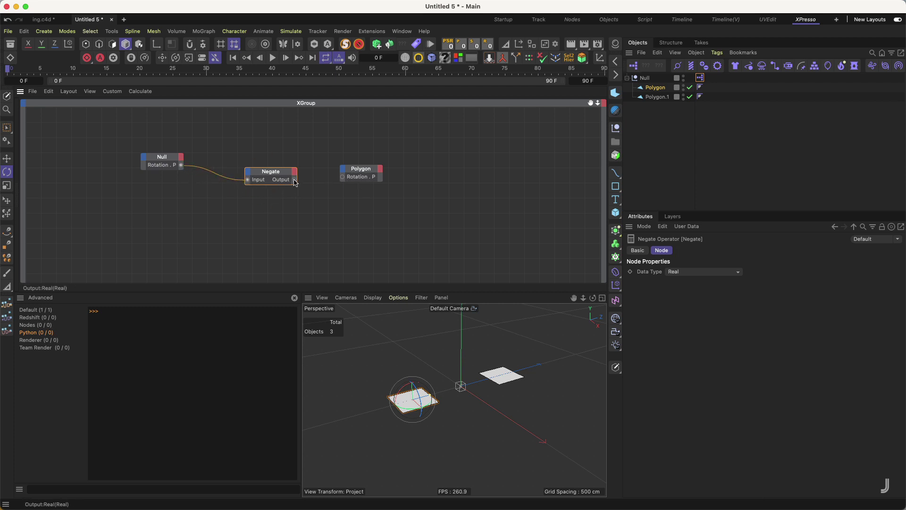
left_click_drag(322, 192, 343, 177)
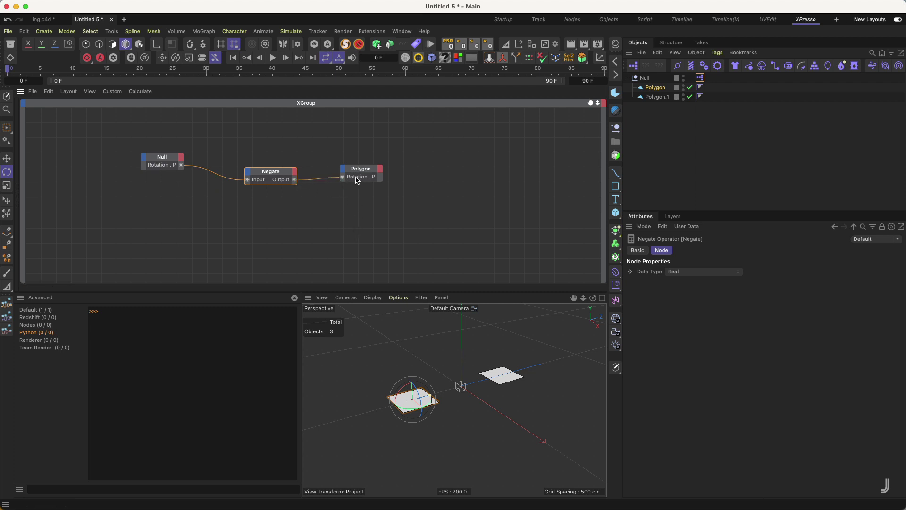
Test the rig in playback and rewind to the first frame.
left_click(273, 58)
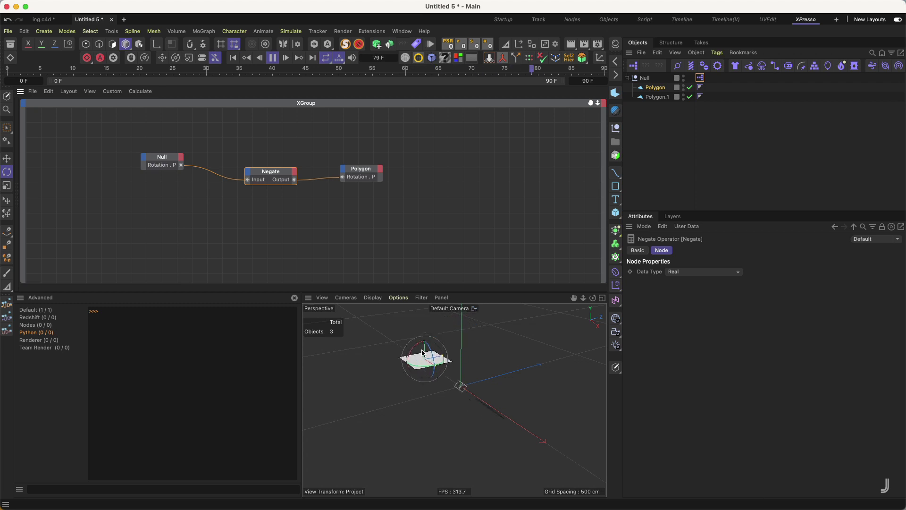
left_click(266, 58)
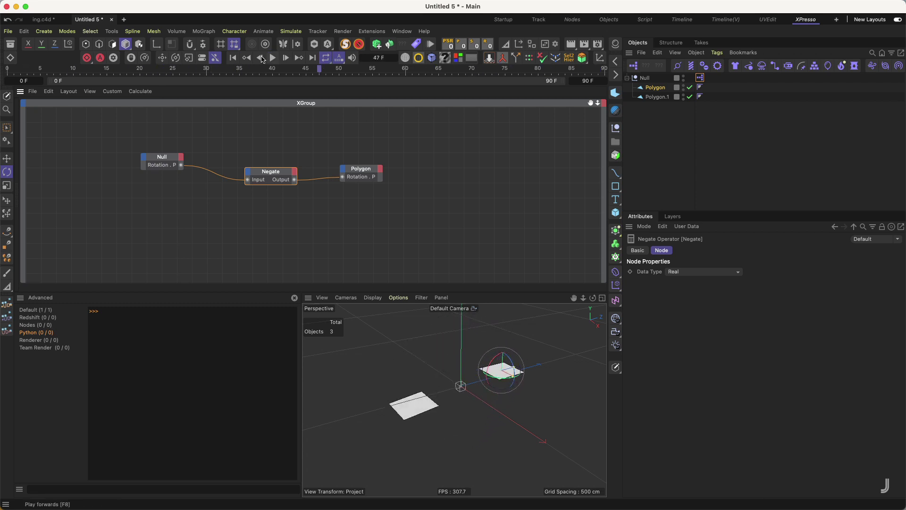
left_click(233, 57)
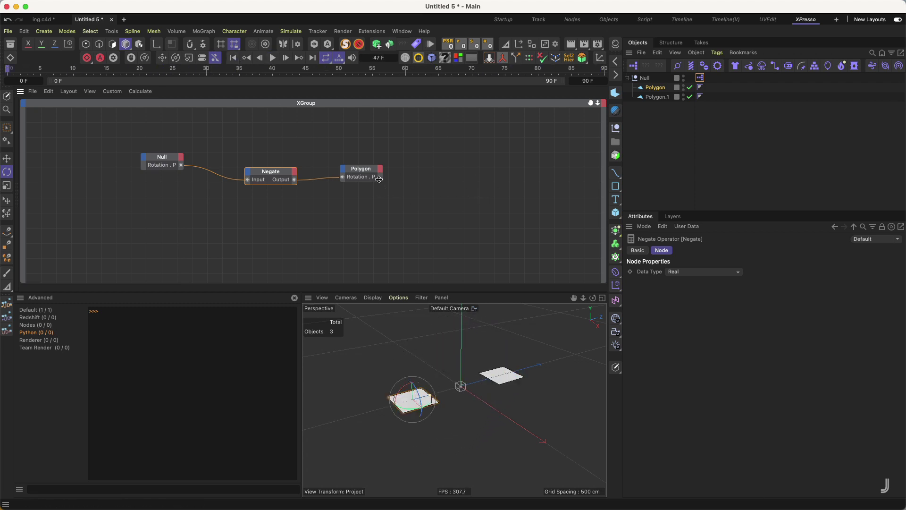
Duplicate the Polygon node as Polygon.1, wire the Negate output to its Rotation.P, and preview playback.
left_click_drag(369, 173, 372, 197, "ctrl")
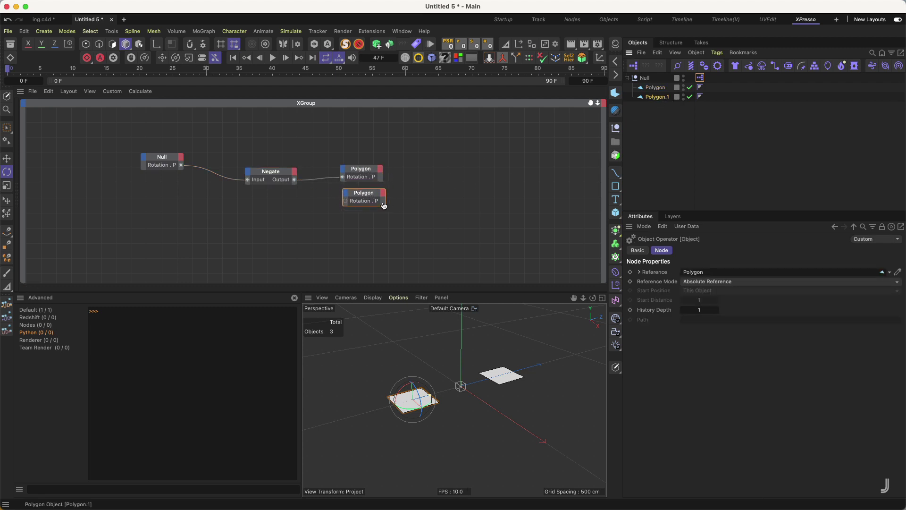
left_click_drag(345, 201, 295, 180)
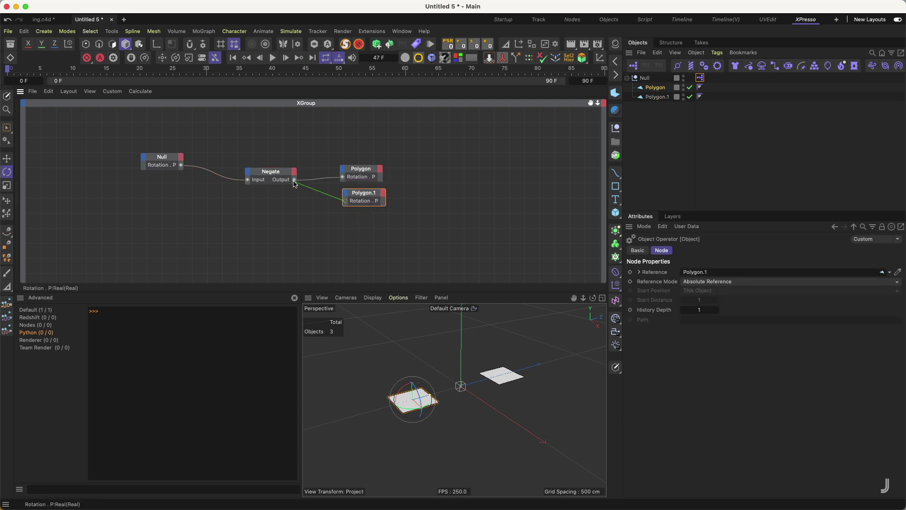
key("space")
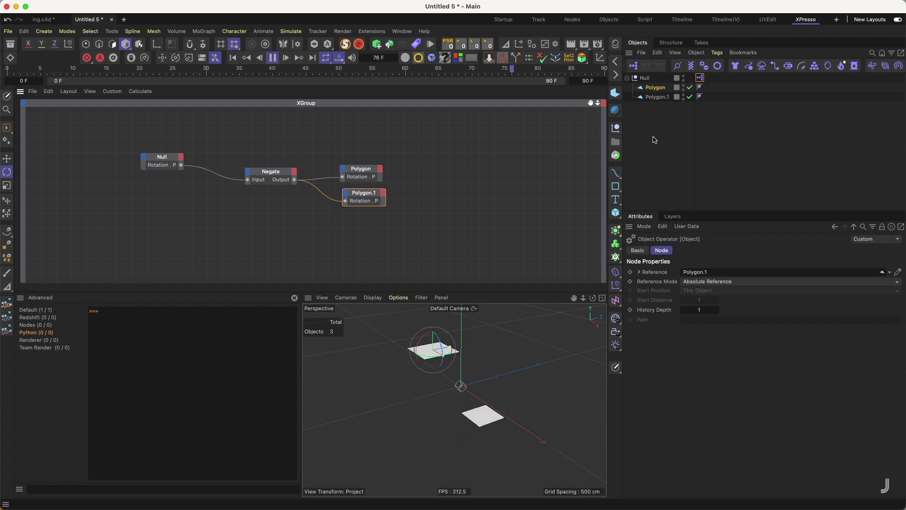
left_click(641, 185)
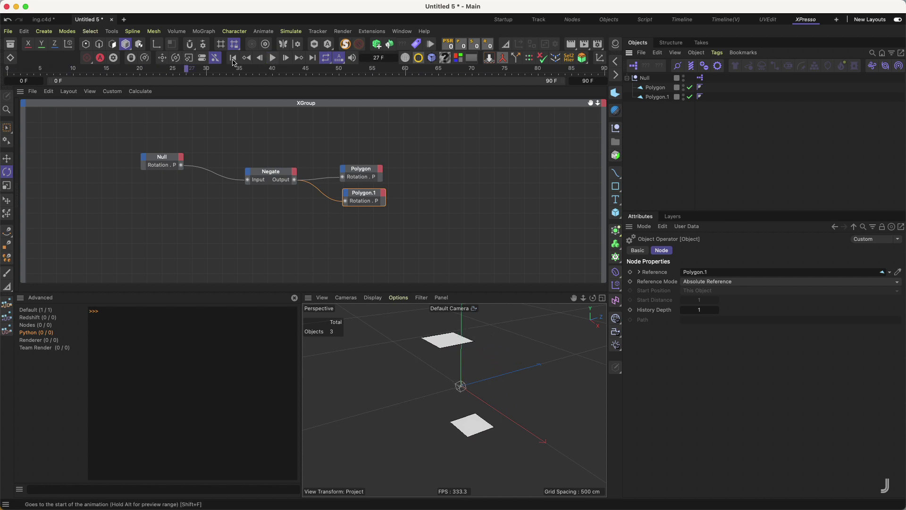
left_click(273, 57)
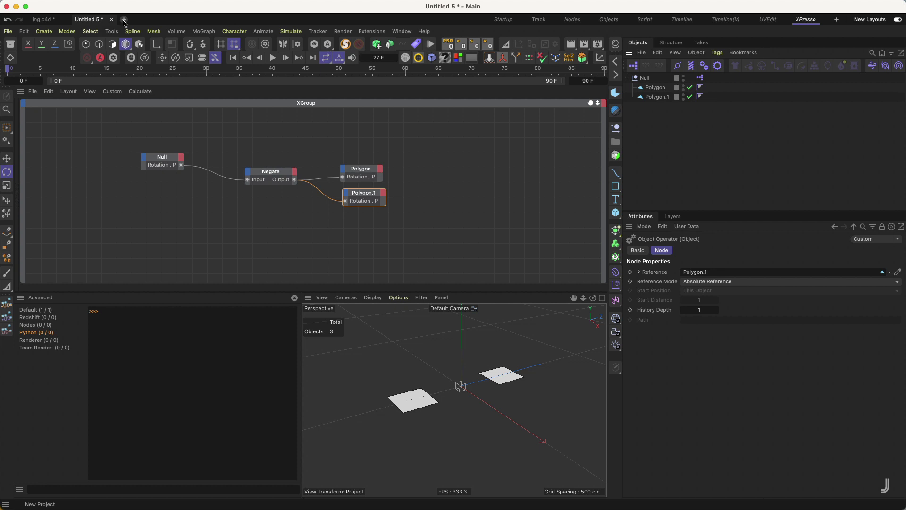
Start a new project containing a polygon plane.
left_click(124, 21)
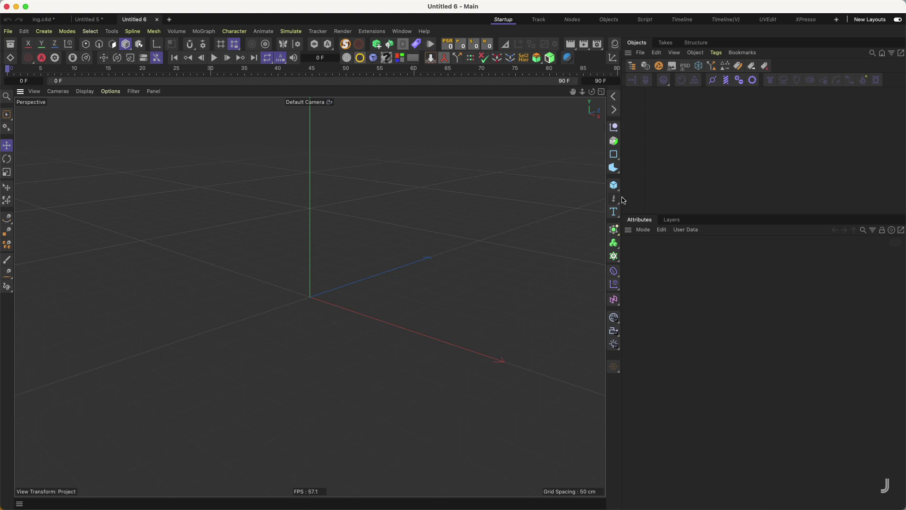
left_click(616, 187)
left_click(644, 235)
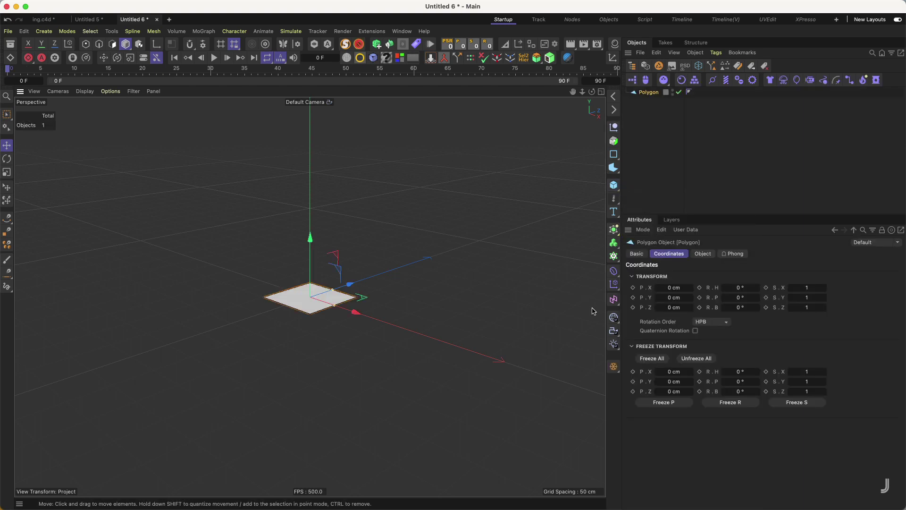
left_click(632, 347)
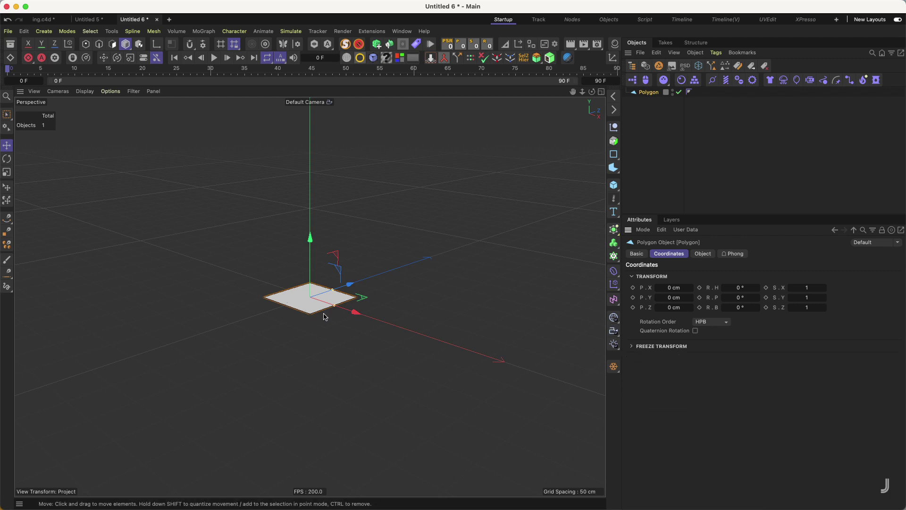
Add a Cloner, parent the plane under it, and set its Mode to Radial.
left_click(614, 256)
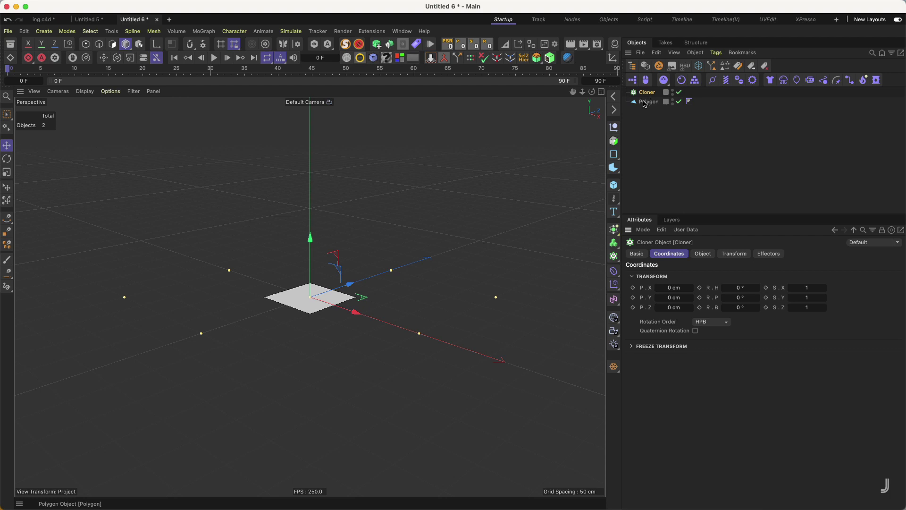
left_click_drag(650, 94, 650, 93)
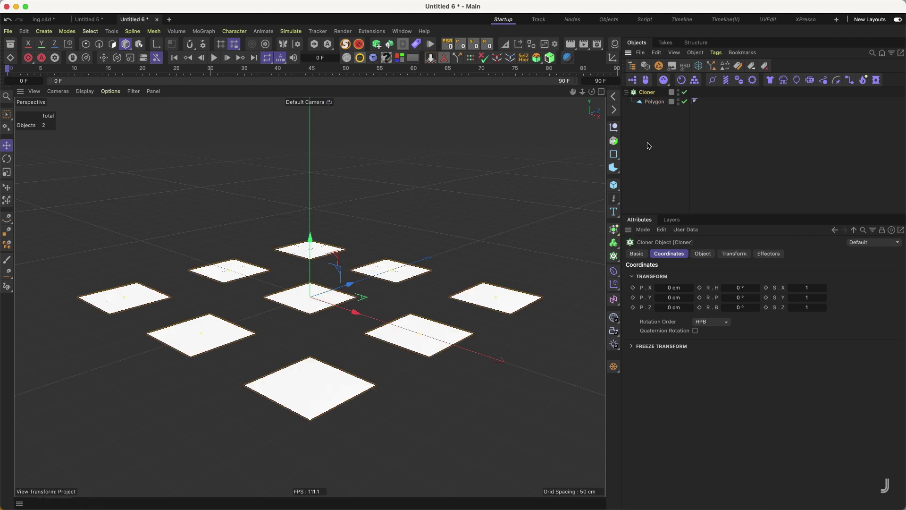
left_click(702, 254)
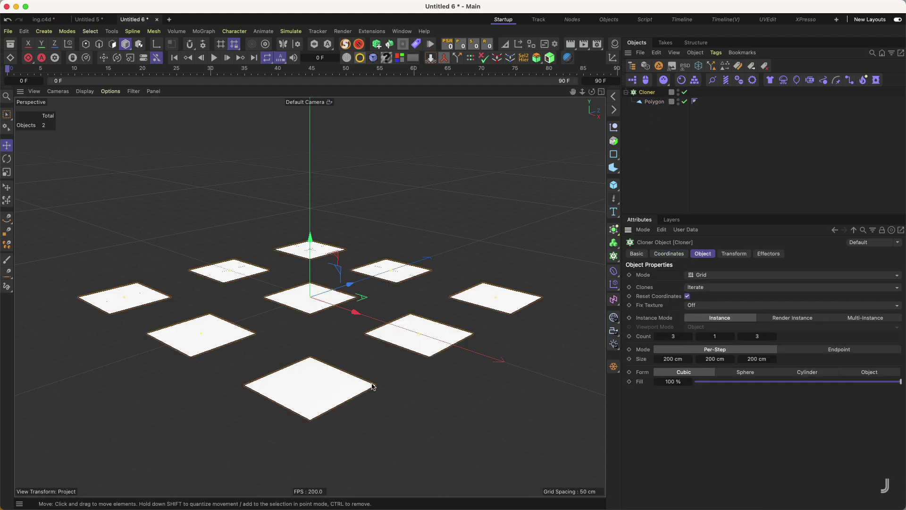
left_click(722, 275)
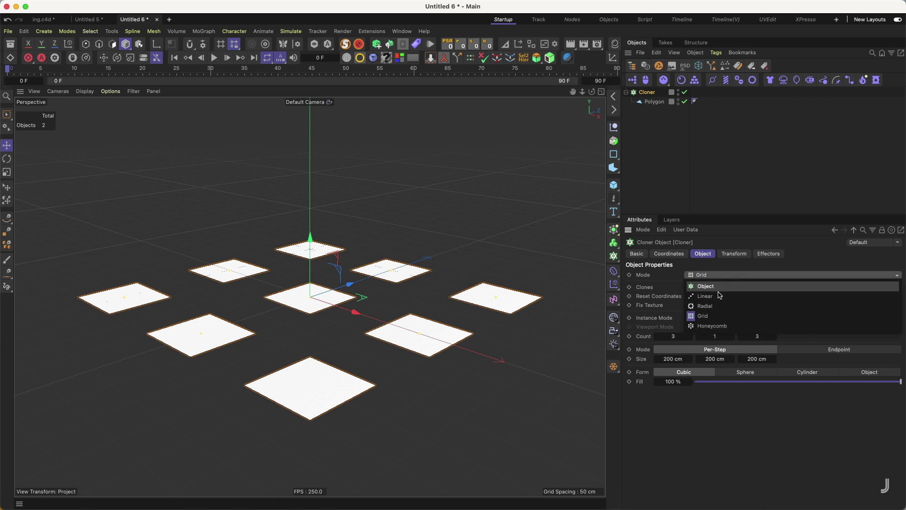
left_click(718, 308)
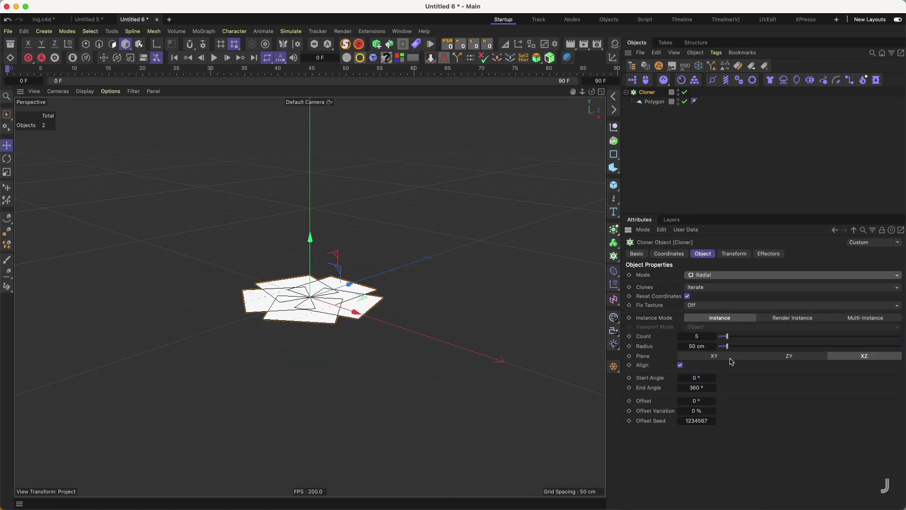
Set the Cloner to Count 2 and Radius 140 cm, with Offset reset to 0°.
left_click(680, 336)
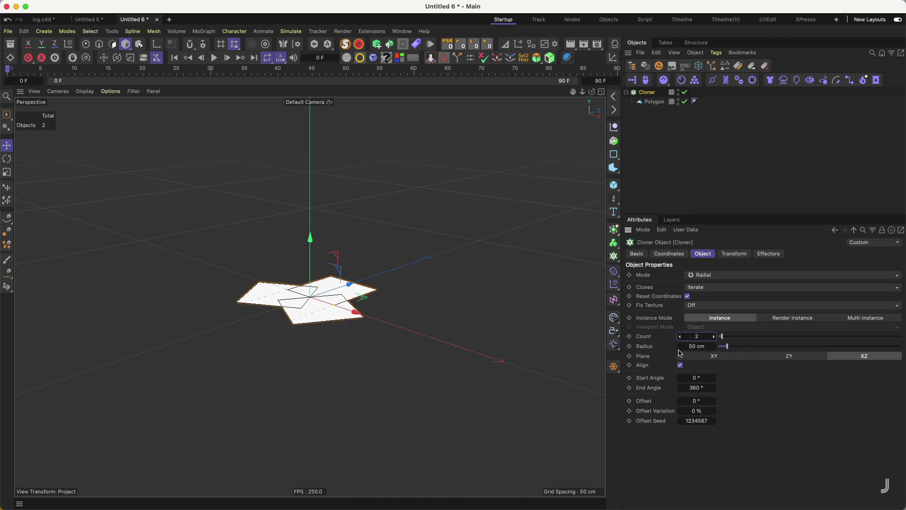
left_click(681, 336)
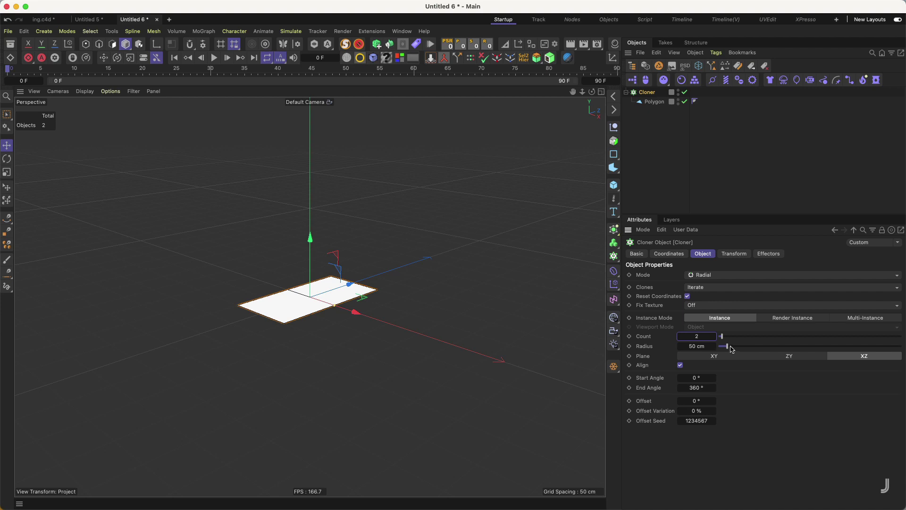
left_click_drag(731, 349, 744, 346)
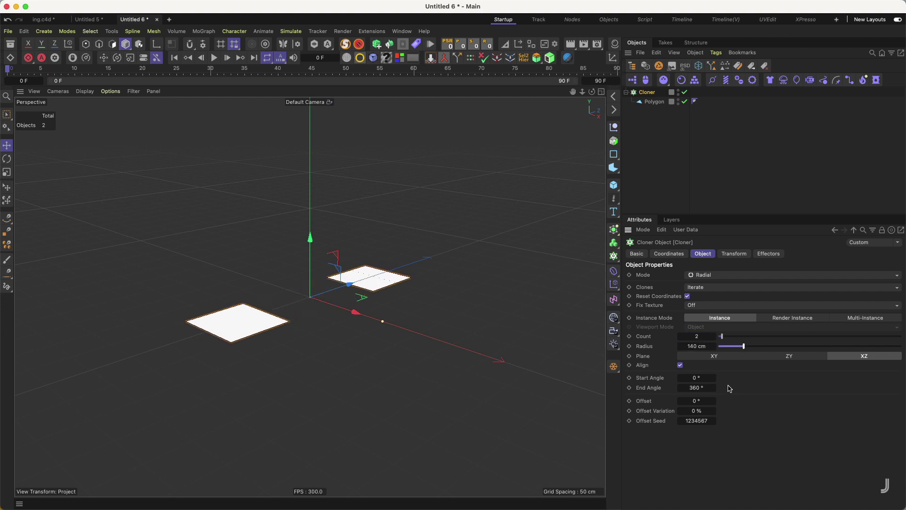
left_click_drag(696, 400, 737, 400)
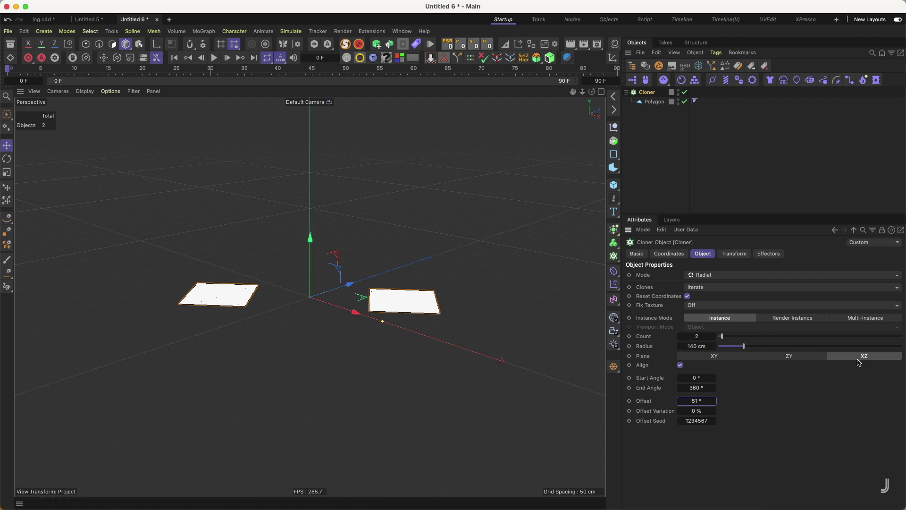
left_click(697, 402)
type("0")
key("Return")
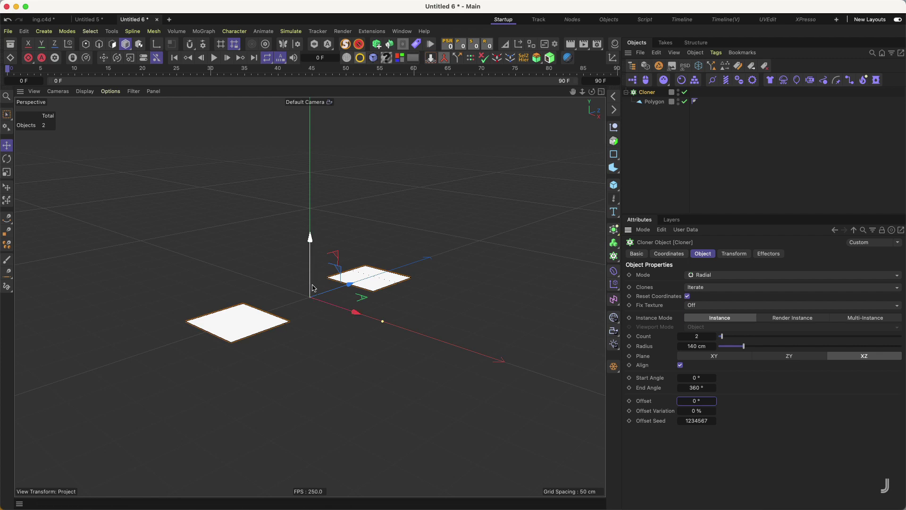
Lay the clones on the ZY plane, disable Align, and try different Offset rotations.
left_click(788, 356)
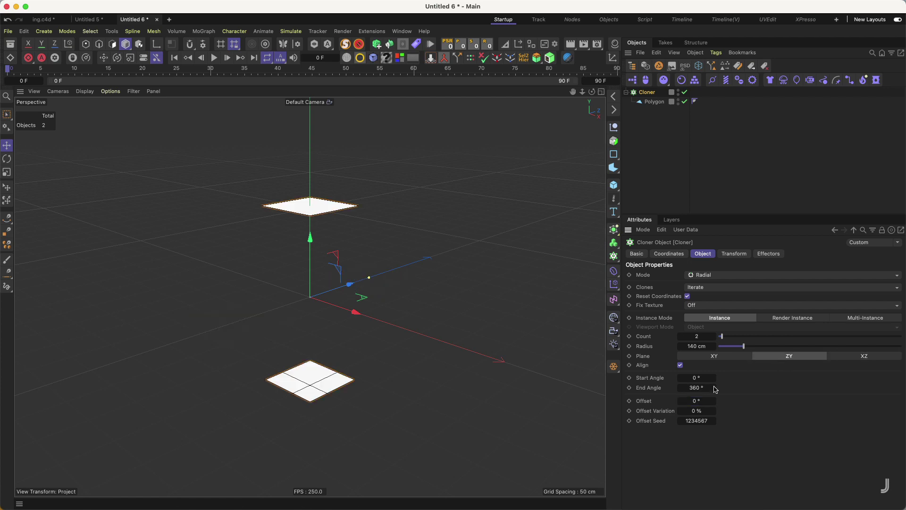
mouse_move(698, 401)
left_mouse_down()
mouse_move(684, 400)
mouse_move(712, 400)
mouse_move(693, 401)
left_mouse_up()
key("ctrl+z")
left_click(680, 365)
left_click_drag(695, 400, 722, 399)
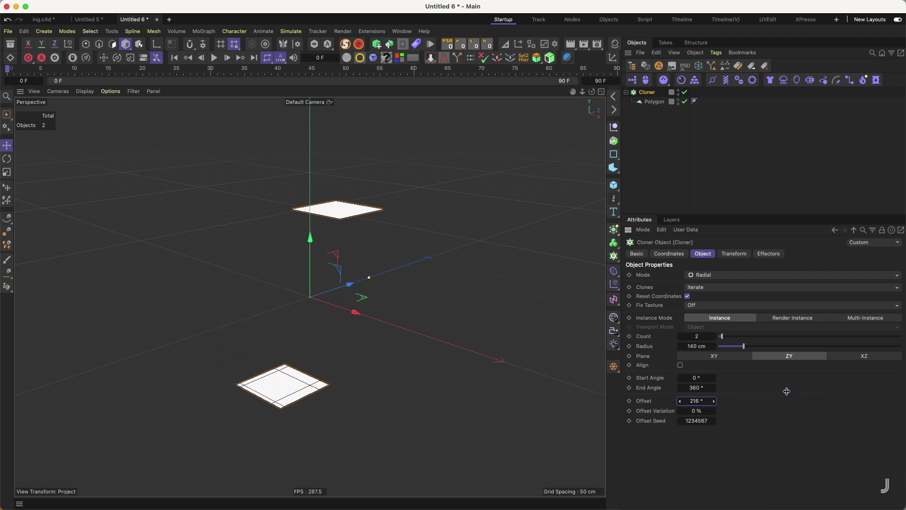
mouse_move(722, 399)
left_mouse_down()
mouse_move(698, 390)
mouse_move(652, 407)
mouse_move(747, 392)
mouse_move(714, 386)
left_mouse_up()
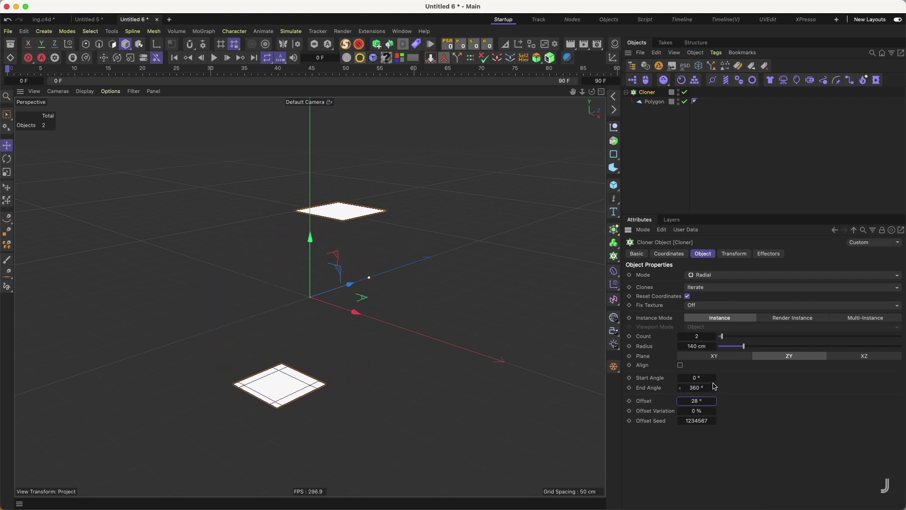
Raise the clone count to 5, try Offsets around 120–150°, and start a new project.
left_click_drag(726, 338, 727, 337)
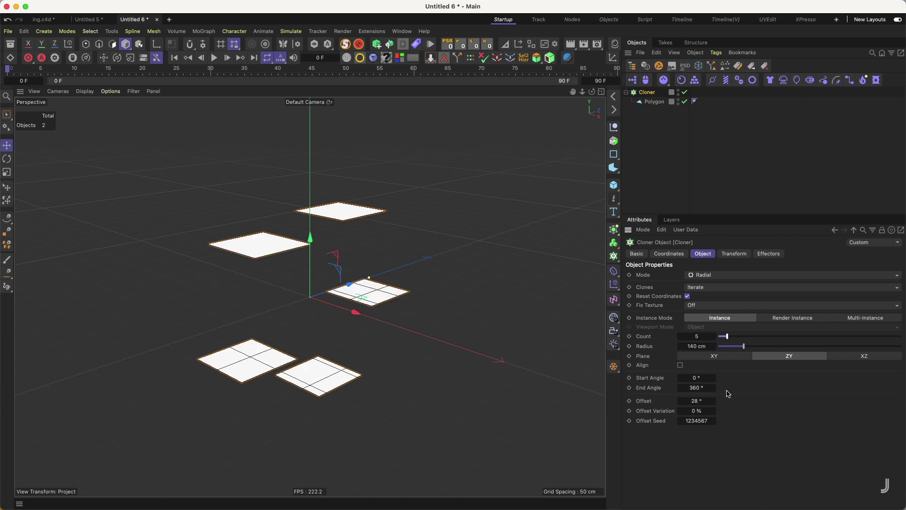
mouse_move(697, 401)
left_mouse_down()
mouse_move(768, 392)
mouse_move(749, 393)
left_mouse_up()
mouse_move(378, 294)
left_mouse_down("alt")
mouse_move(325, 292)
mouse_move(364, 286)
mouse_move(340, 286)
left_mouse_up("alt")
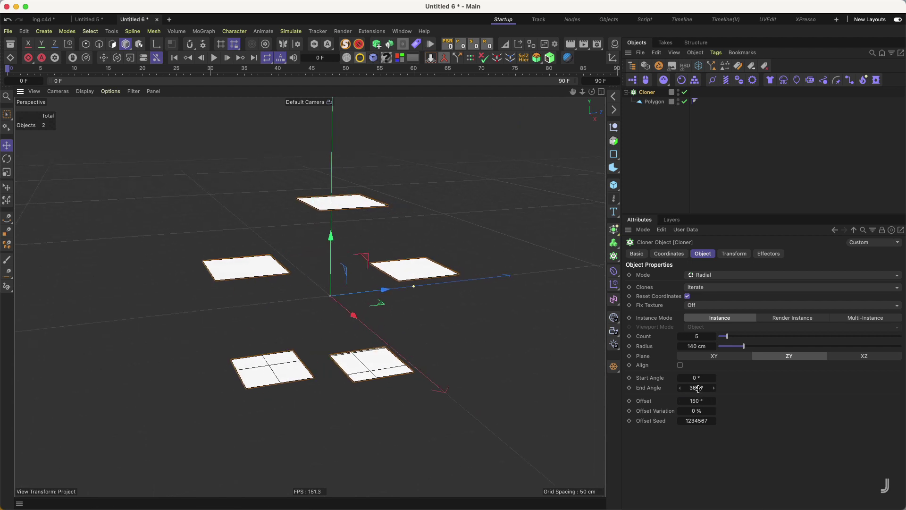
left_click_drag(698, 401, 676, 389)
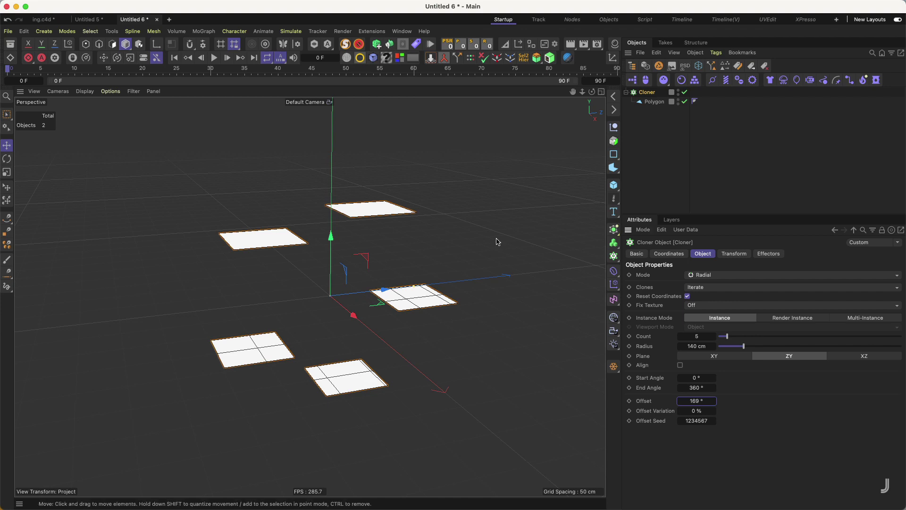
left_click(170, 20)
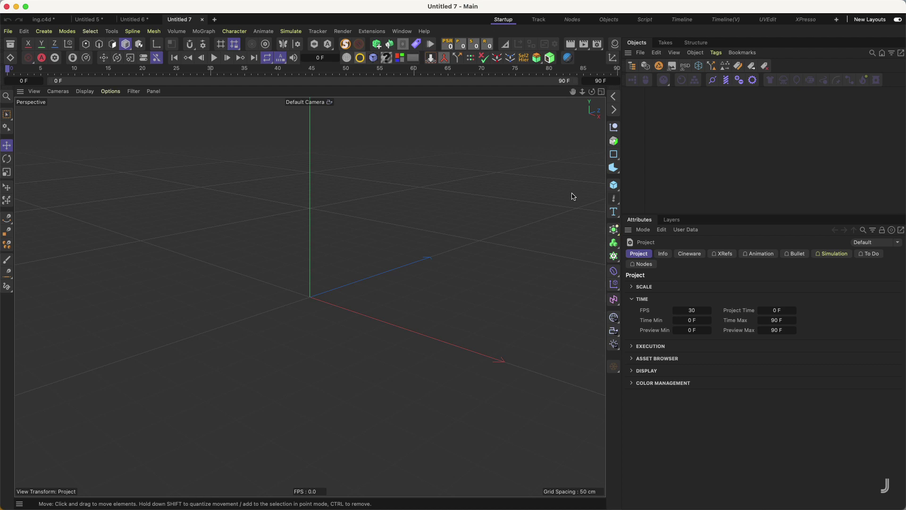
Add a plane and move it along negative Z.
left_click(613, 184)
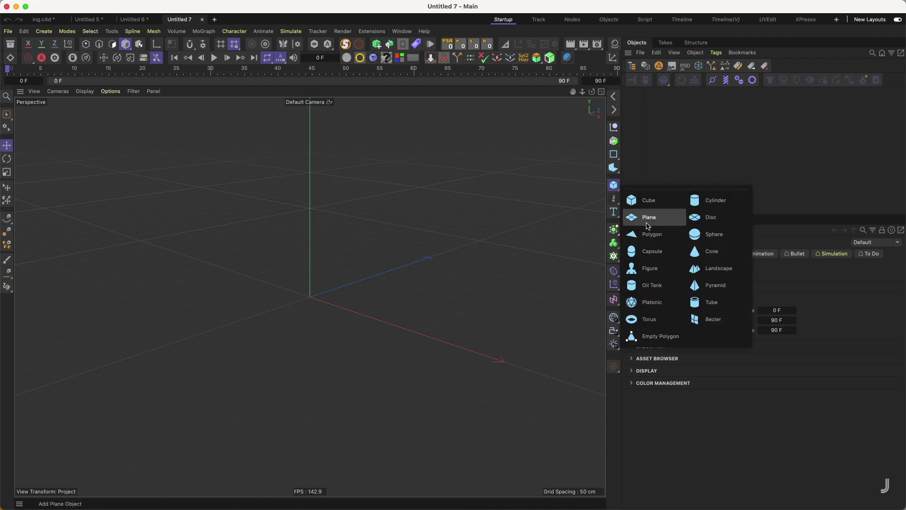
left_click(649, 233)
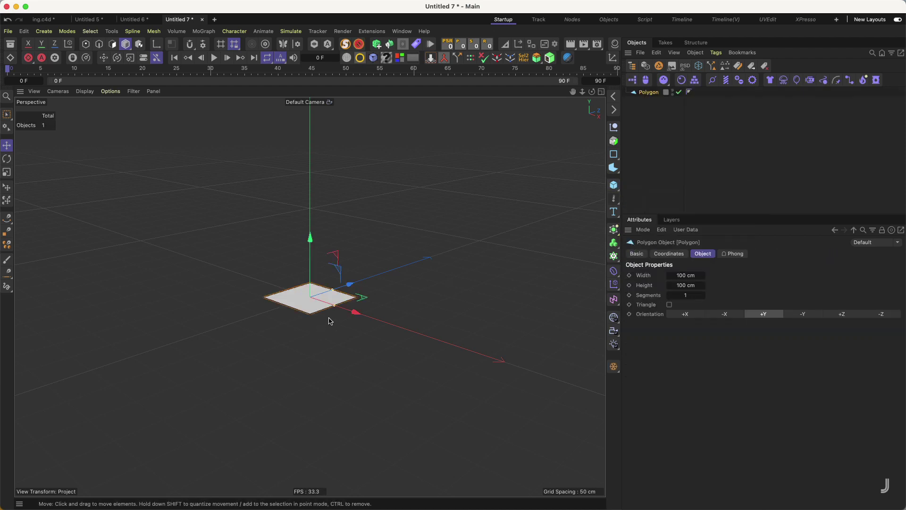
left_click_drag(348, 285, 290, 328)
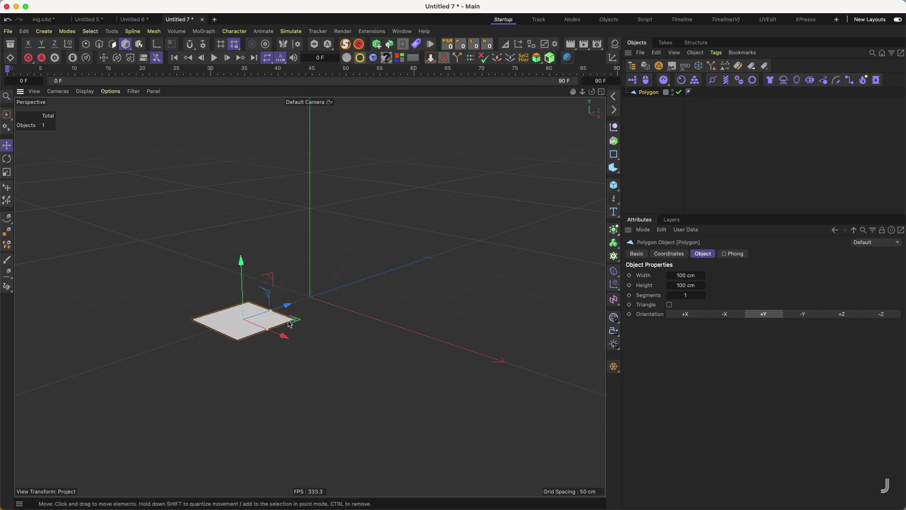
Duplicate the plane as Polygon.1 at Z 130 cm and add a new Null.
left_click_drag(649, 93, 679, 109, "ctrl")
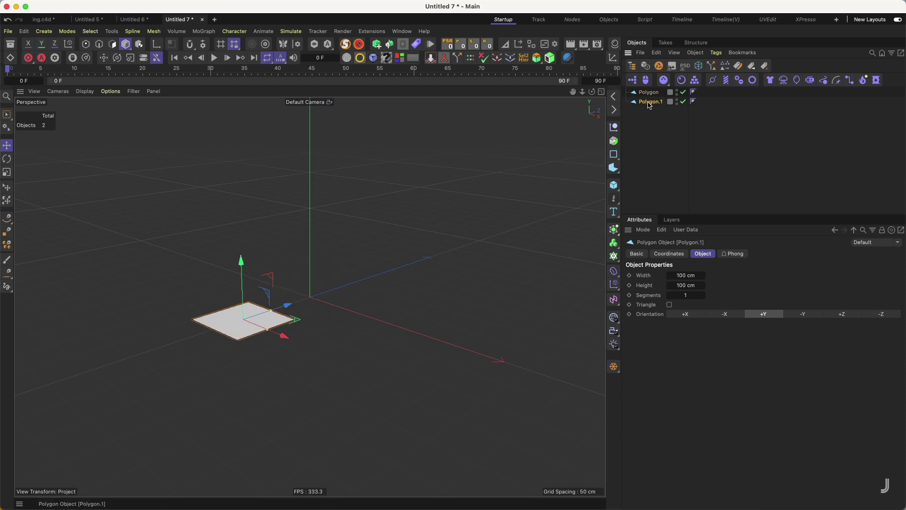
left_click(668, 253)
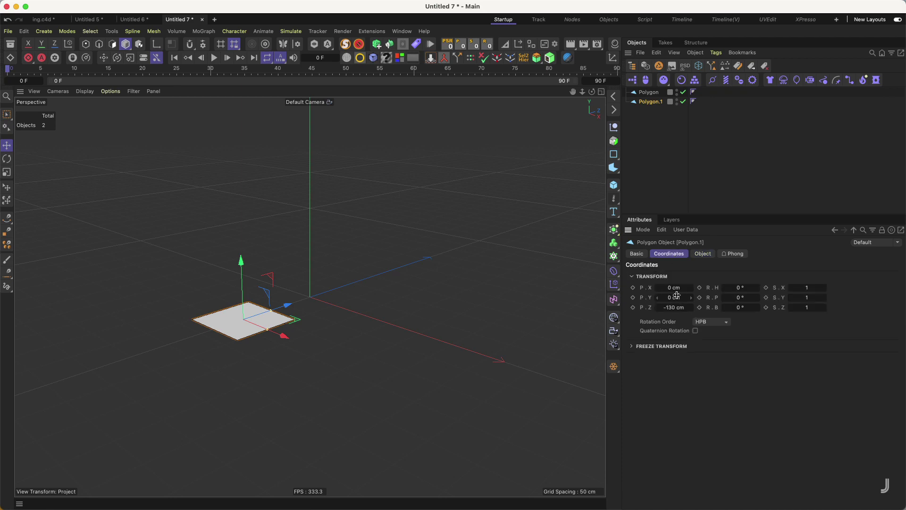
left_click(674, 307)
type("130")
key("Return")
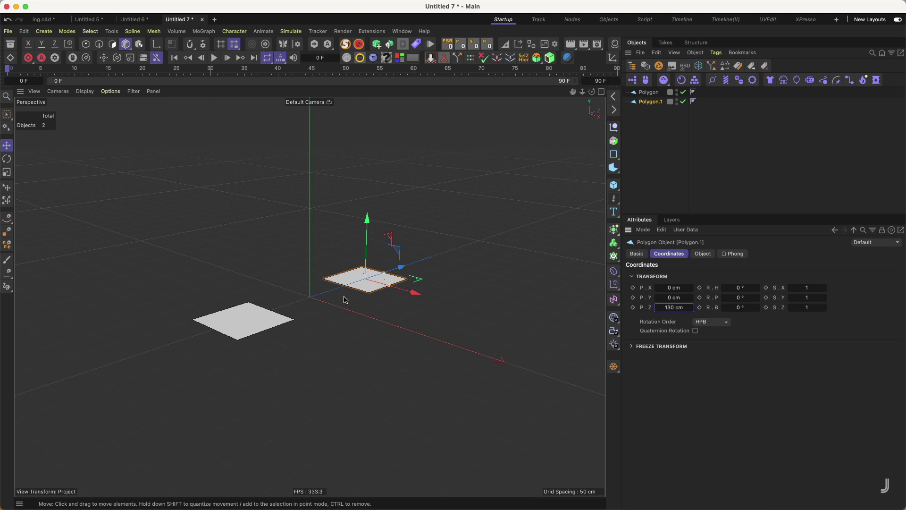
middle_click_drag(338, 290, 338, 287, "alt")
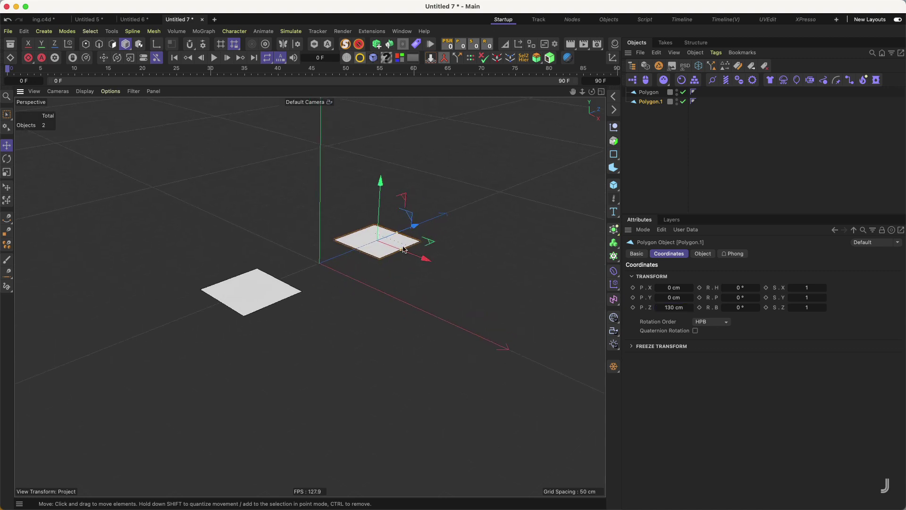
left_click(614, 127)
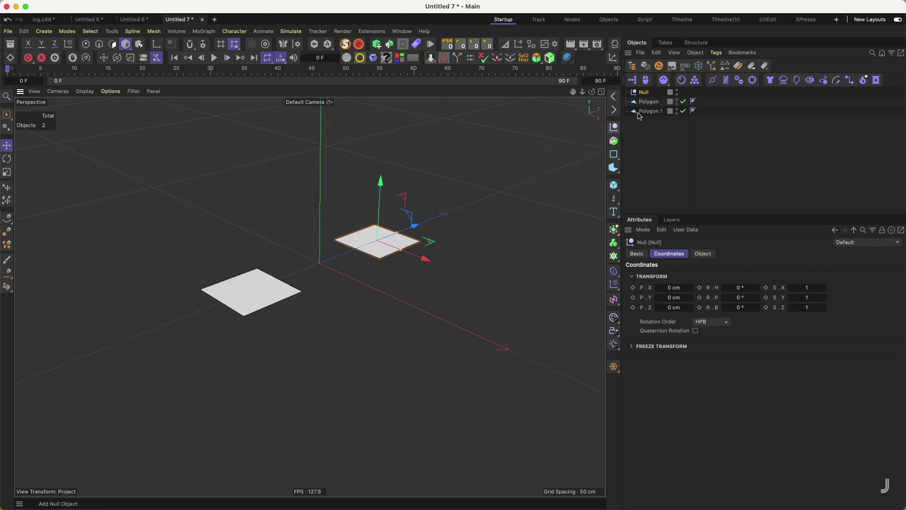
Set the Null's display shape to Cube.
left_click(703, 253)
left_click(701, 280)
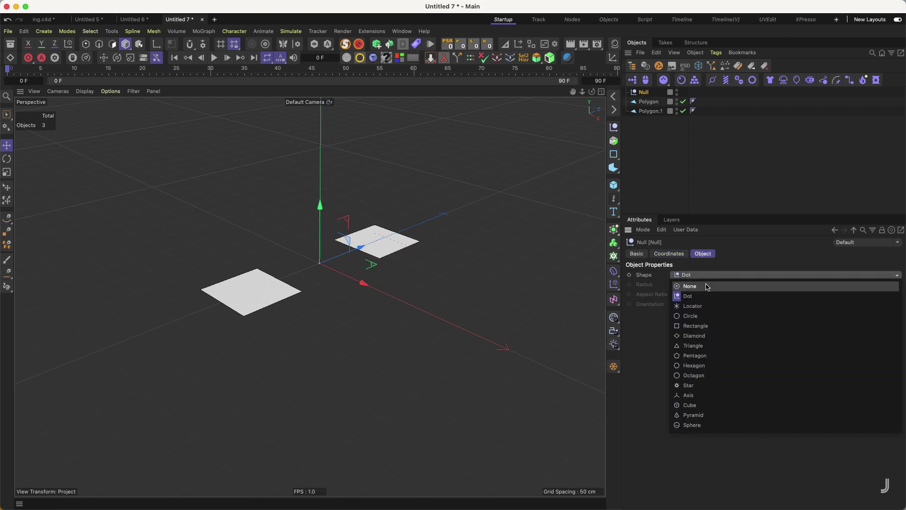
left_click(702, 408)
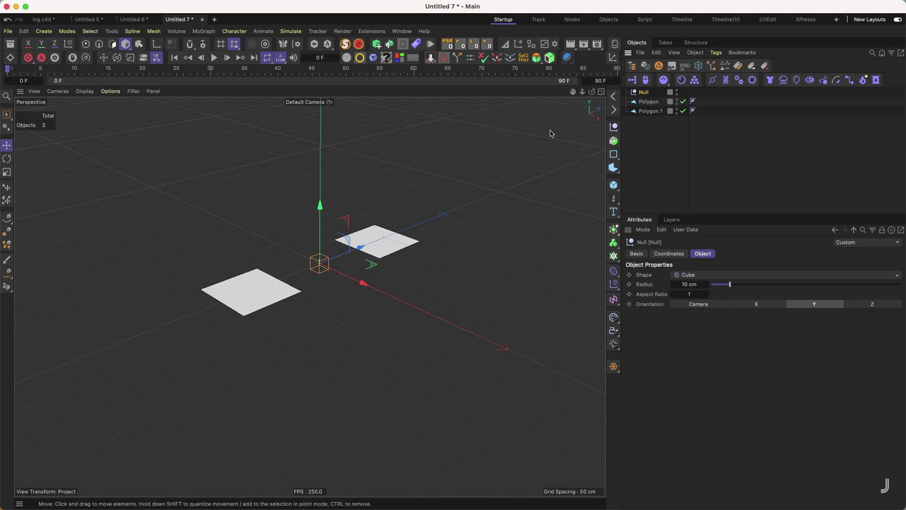
Give both planes a Constraint tag in Parent mode with the Null as target.
mouse_move(656, 125)
left_mouse_down()
mouse_move(651, 97)
mouse_move(648, 136)
left_mouse_up()
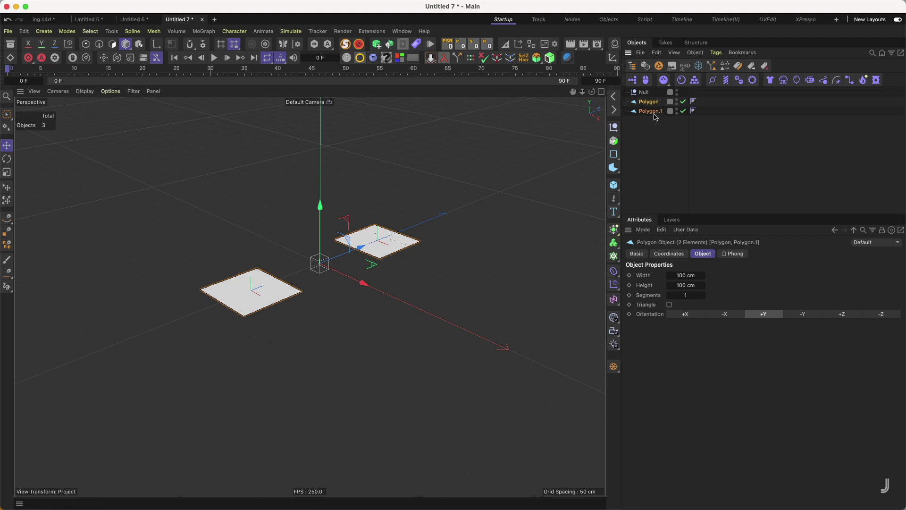
left_click(644, 92)
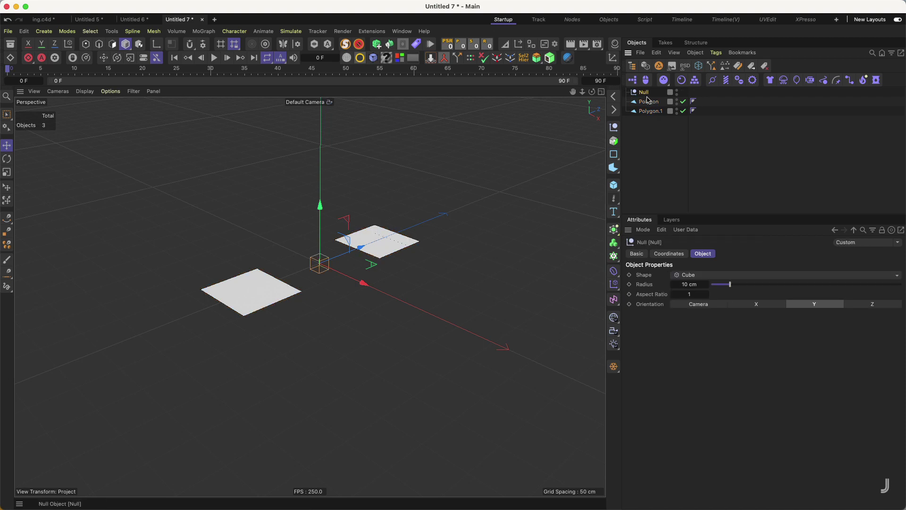
left_click_drag(659, 129, 647, 101)
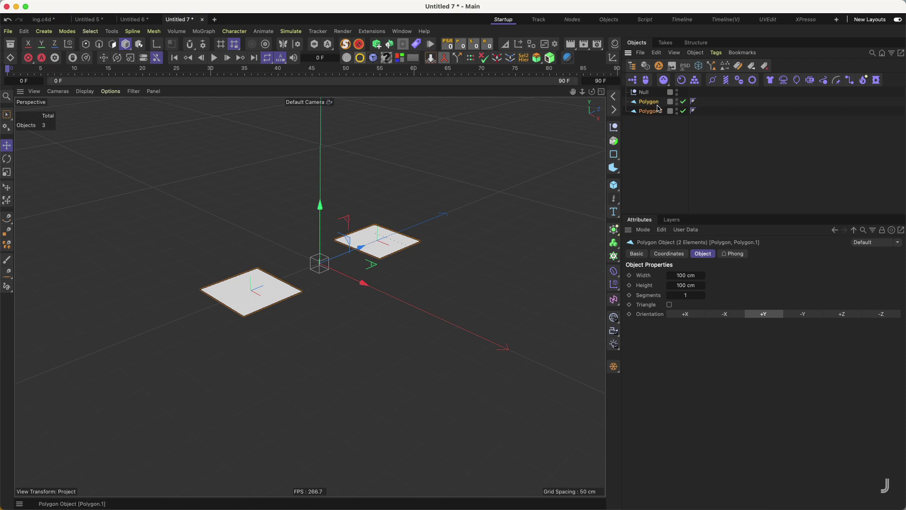
left_click(716, 52)
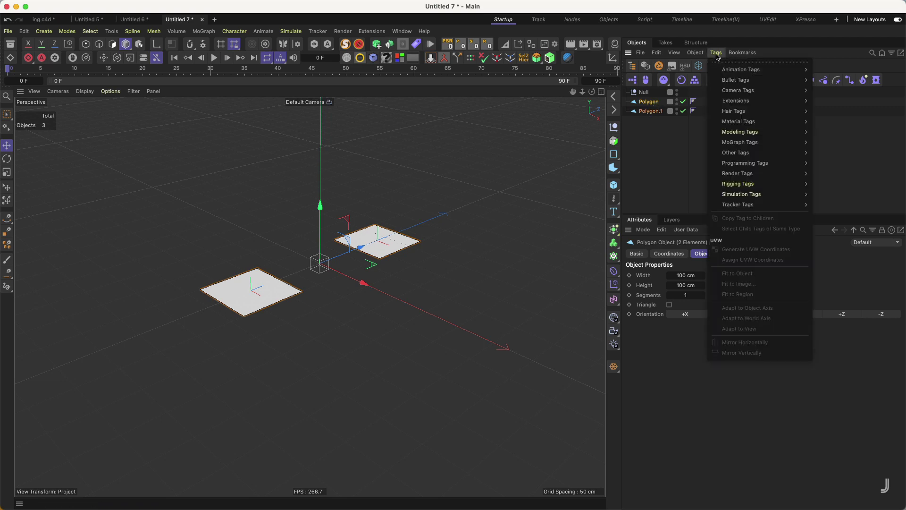
mouse_move(738, 183)
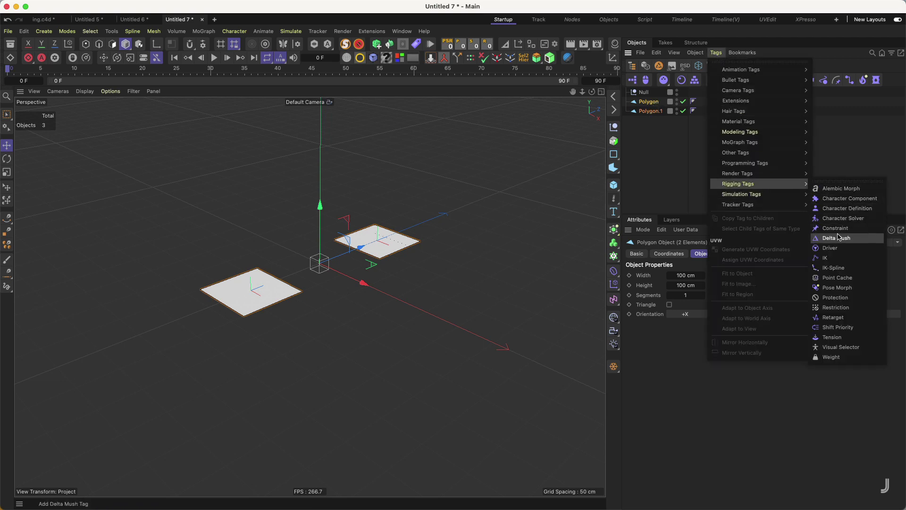
left_click(838, 228)
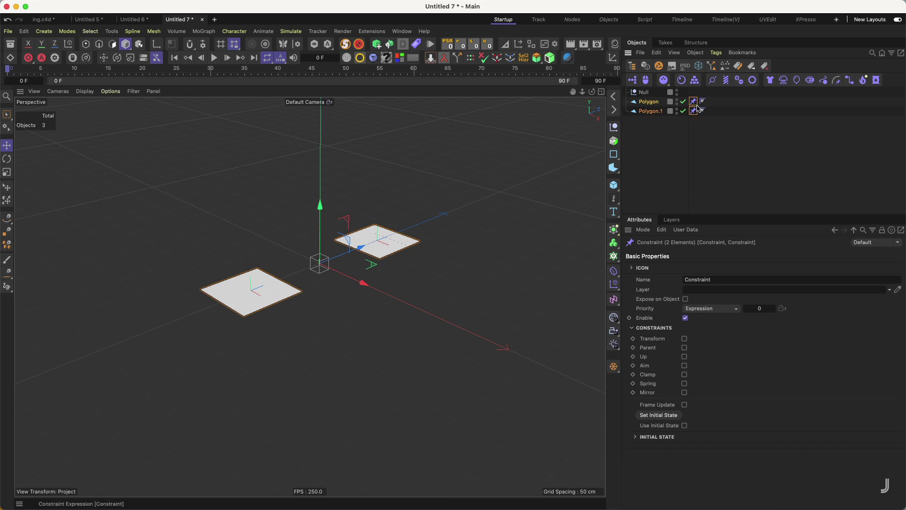
left_click(684, 348)
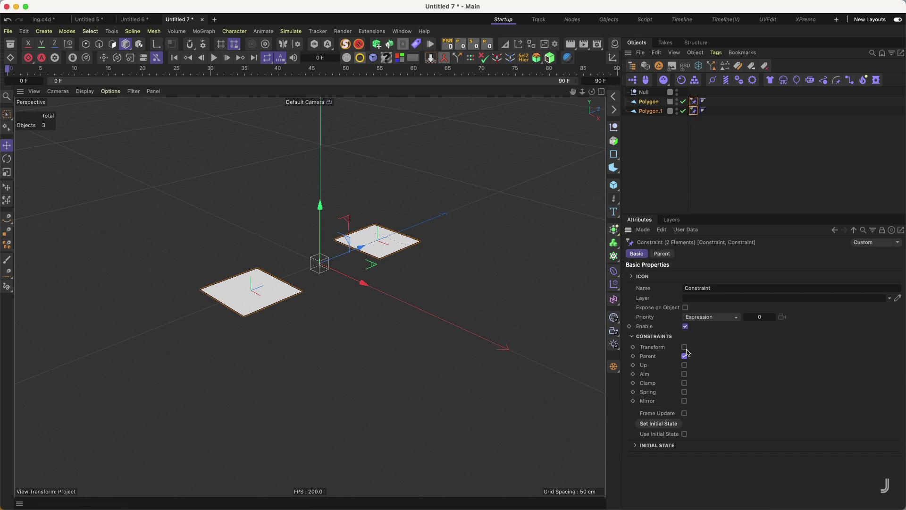
left_click(666, 255)
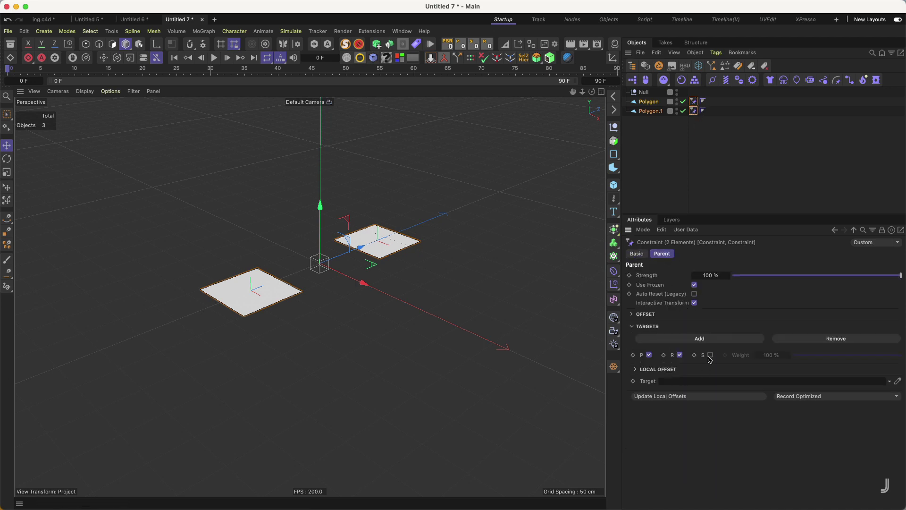
left_click_drag(644, 92, 671, 384)
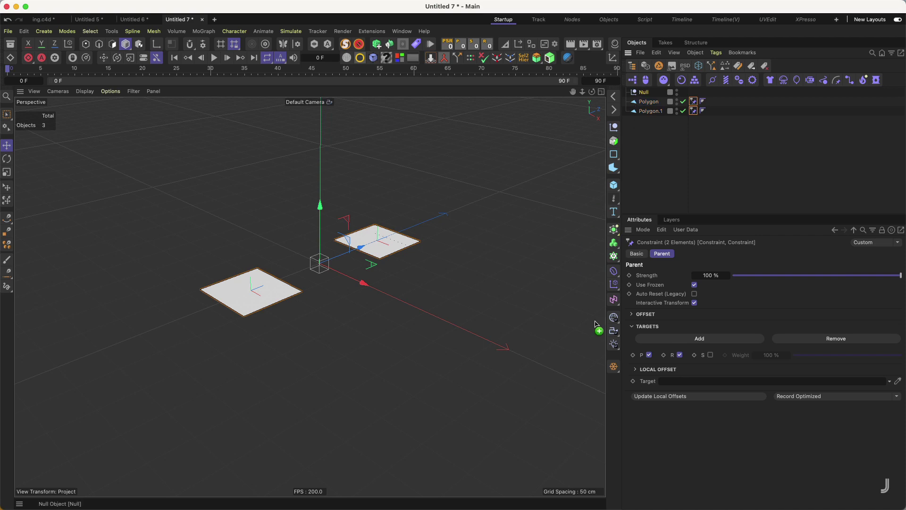
left_click(644, 91)
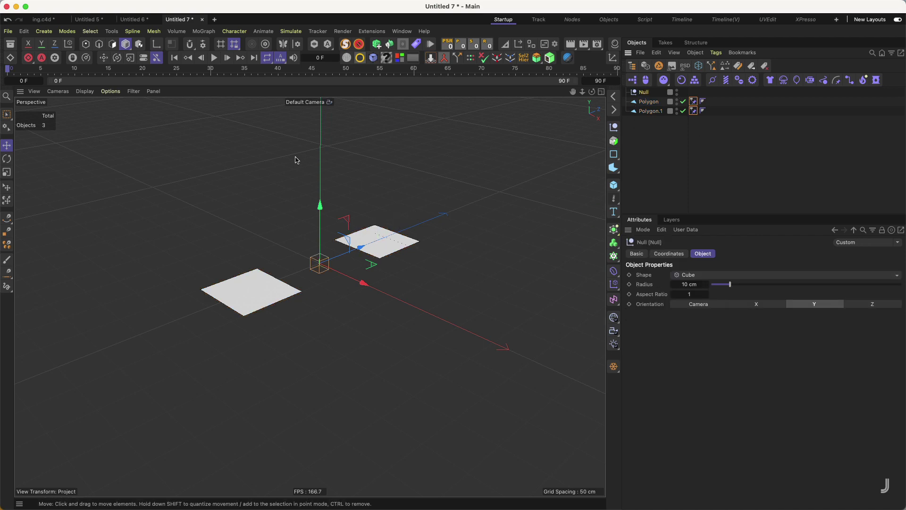
left_click(679, 252)
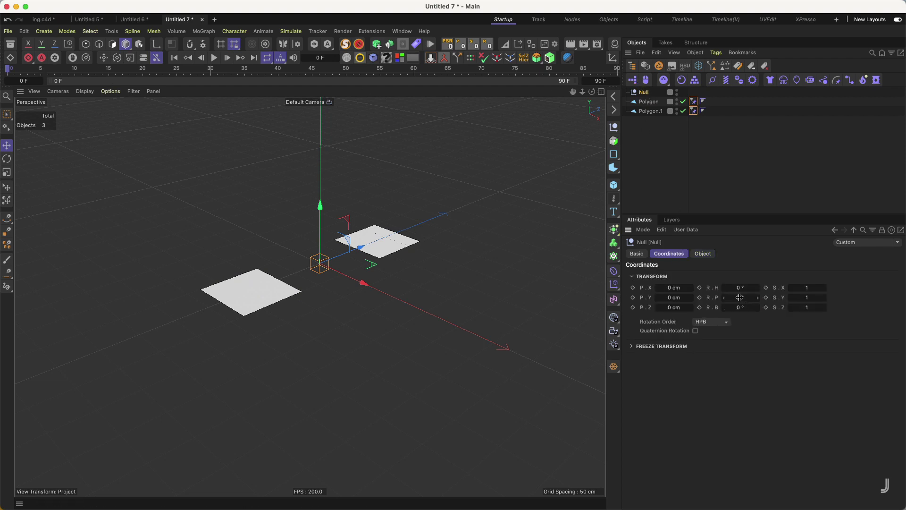
Keyframe the Null's pitch at 0° on frame 0 and 360° on frame 91.
left_click_drag(742, 298, 739, 299)
left_click(700, 298)
left_click(321, 60)
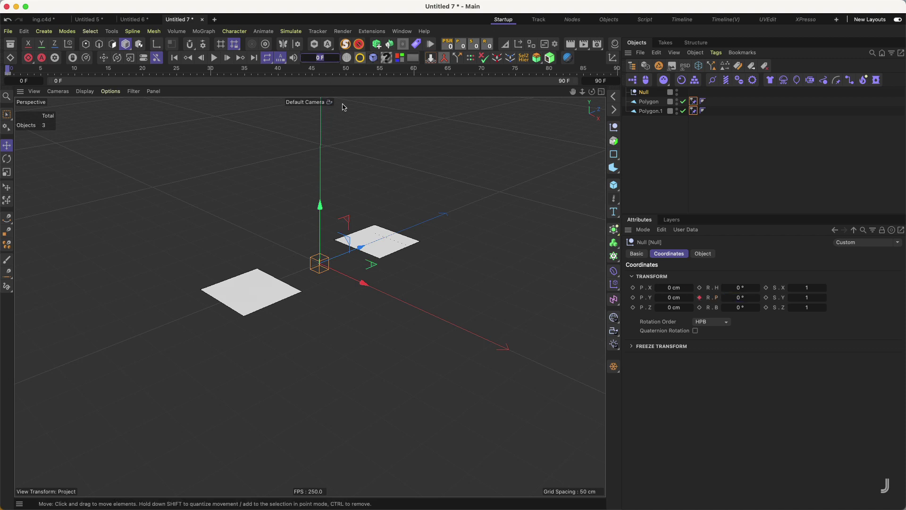
type("91")
key("Return")
double_click(740, 298)
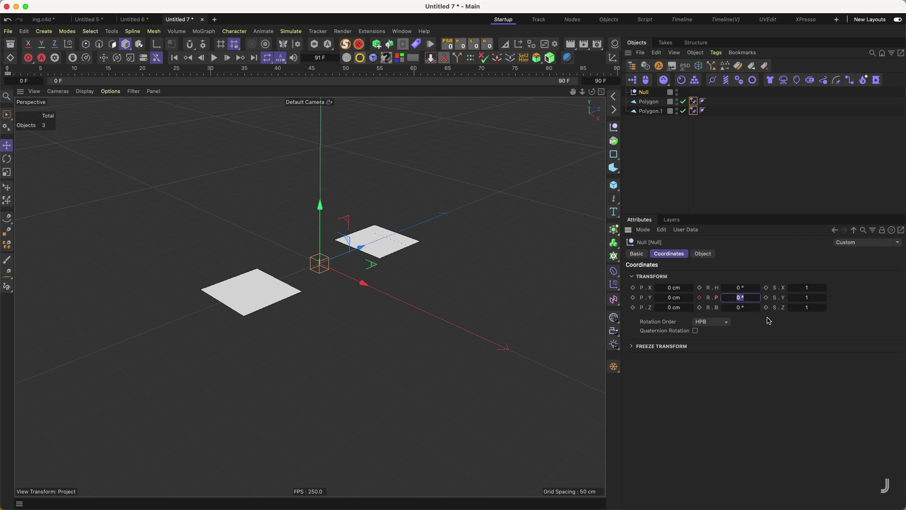
type("360")
key("Return")
Make the rotation keys linear in the Dope Sheet and play back the spin.
left_click(10, 58)
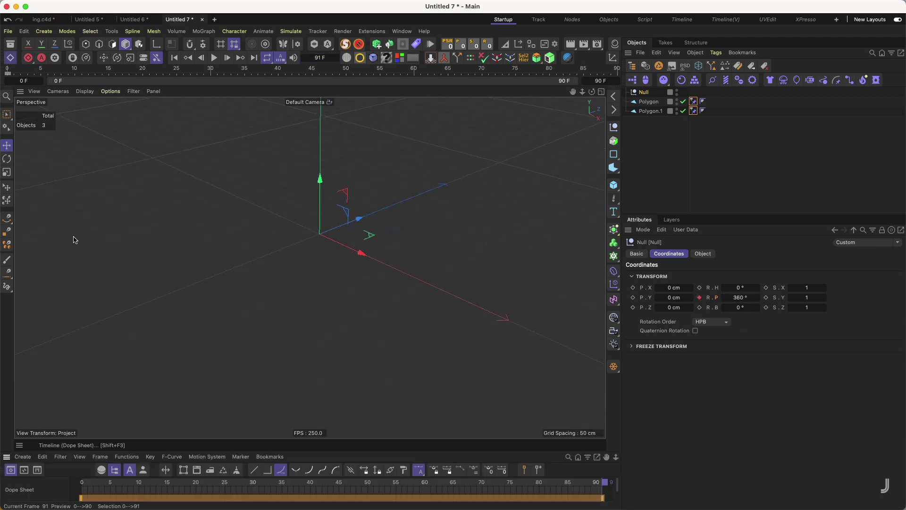
left_click(254, 469)
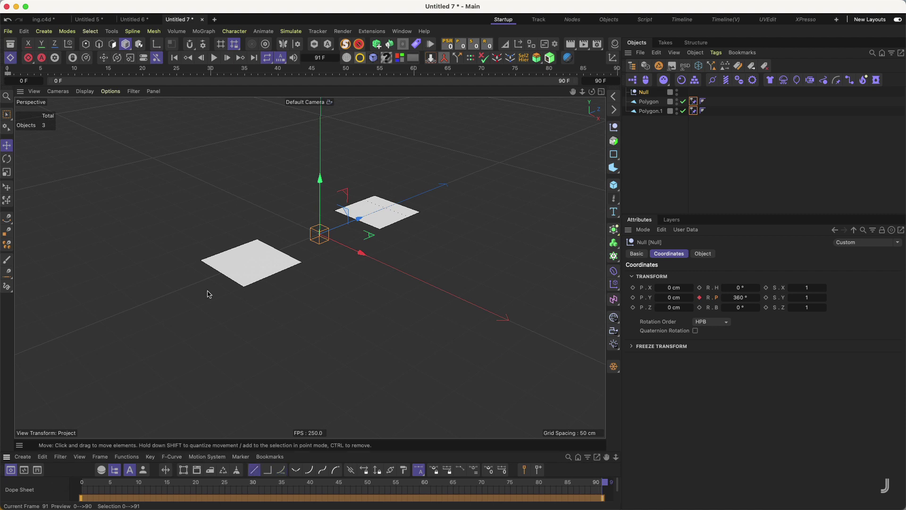
left_click(10, 58)
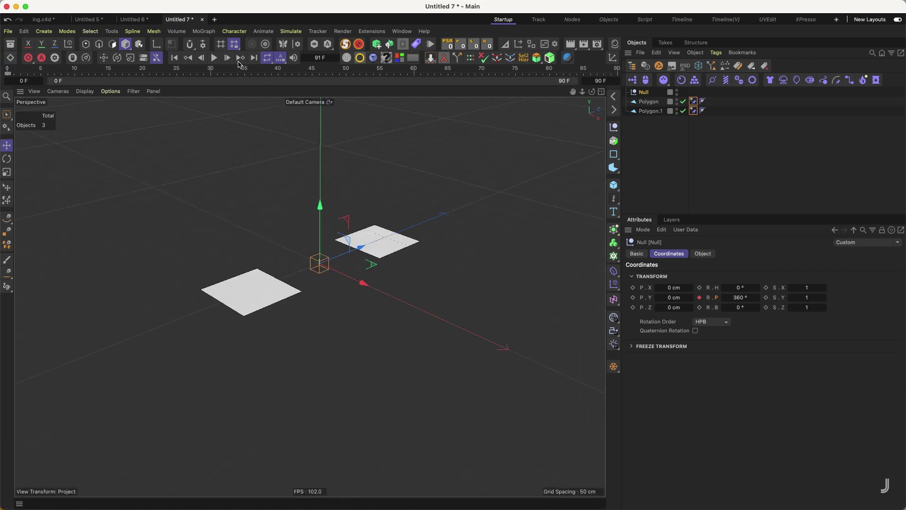
left_click(214, 58)
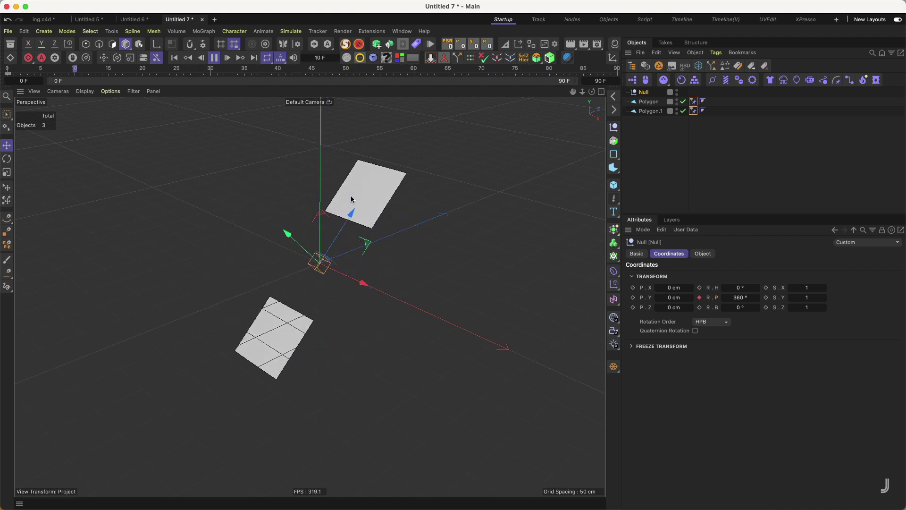
left_click(213, 58)
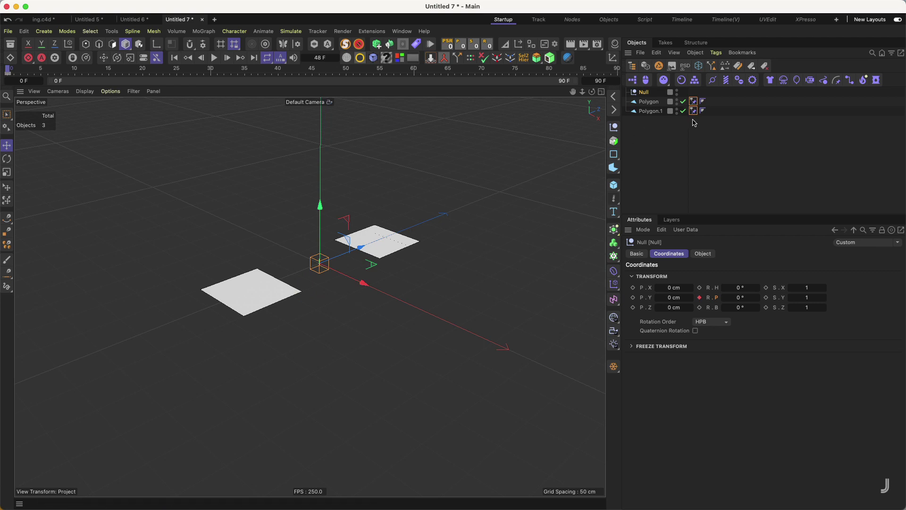
On both Constraint tags, uncheck R in the Parent targets and play the animation.
left_click_drag(695, 122, 689, 100)
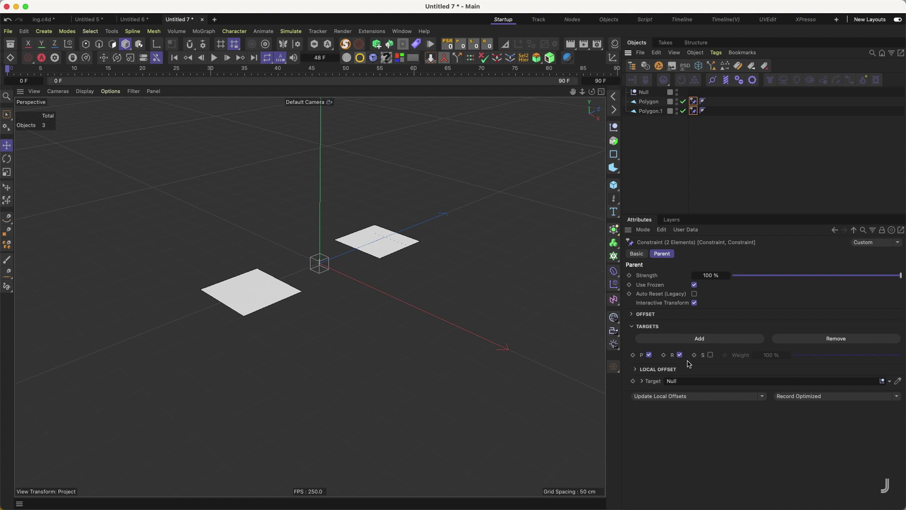
left_click(679, 355)
left_click(216, 62)
Turn off Use Frozen, replay to check, then start a new empty project.
left_click(695, 285)
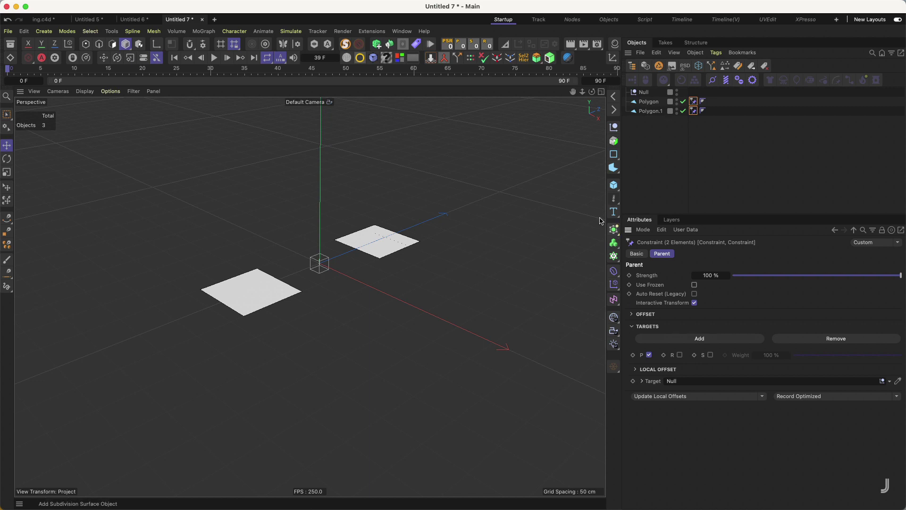
key("F8")
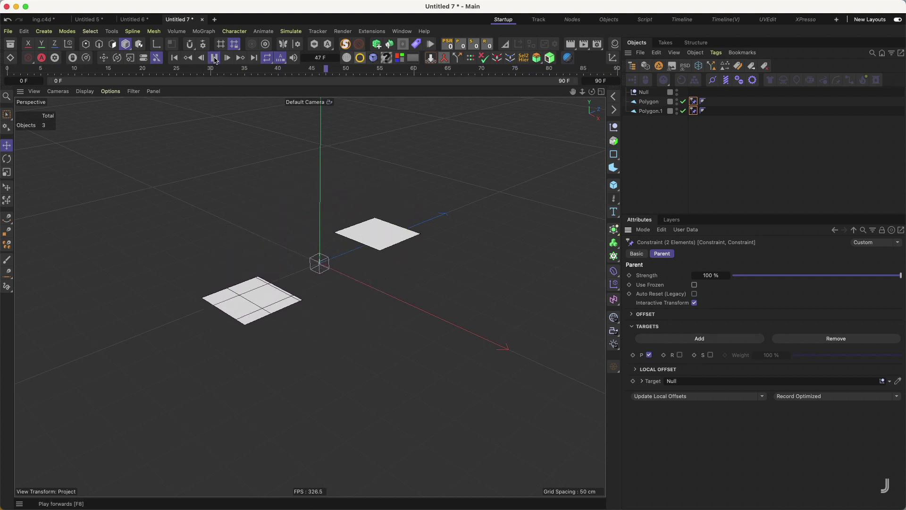
left_click(215, 58)
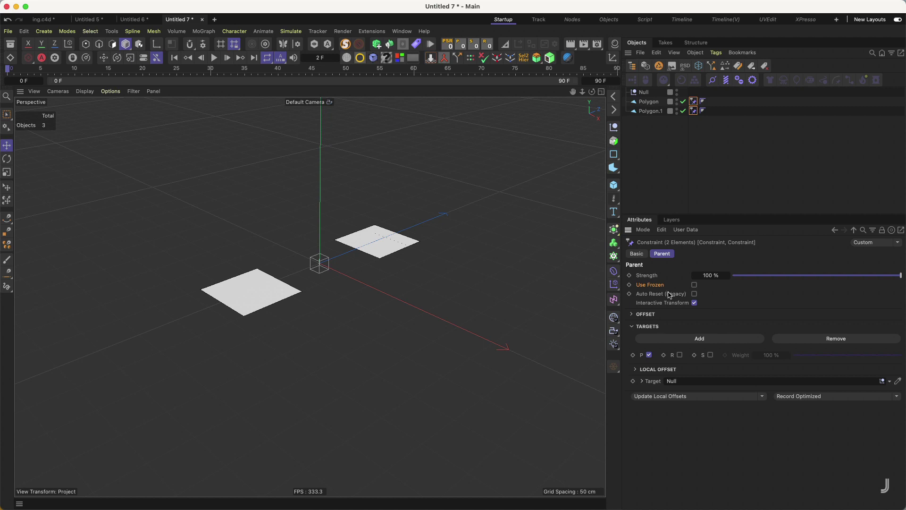
key("super+n")
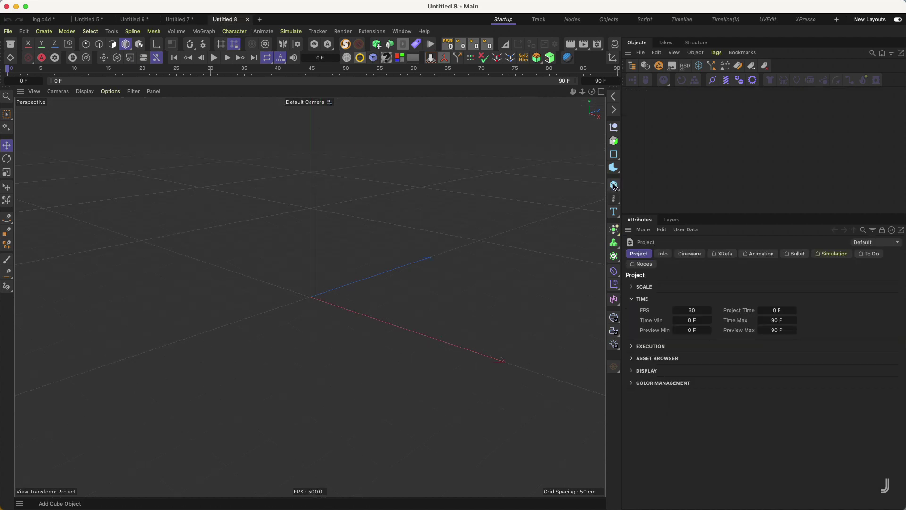
Add a Null displayed as a cube shape and a 20 cm Cube primitive.
left_click(614, 128)
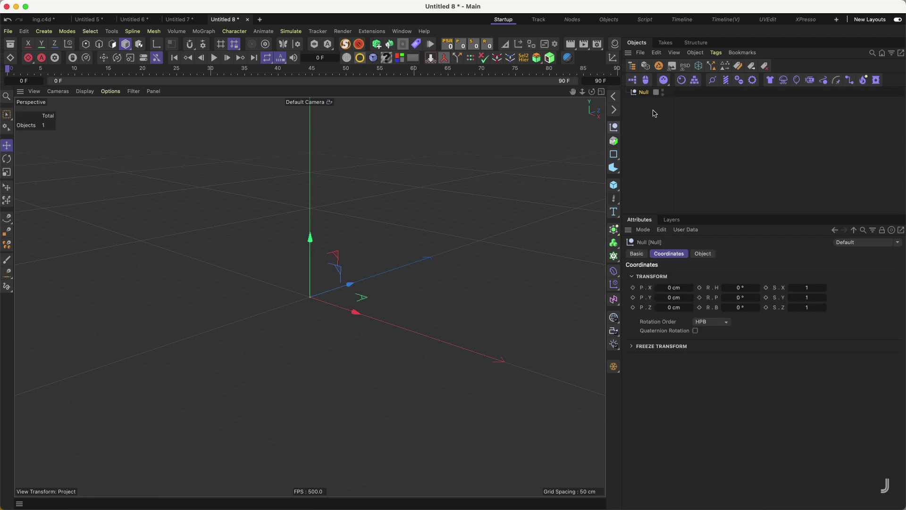
left_click(702, 253)
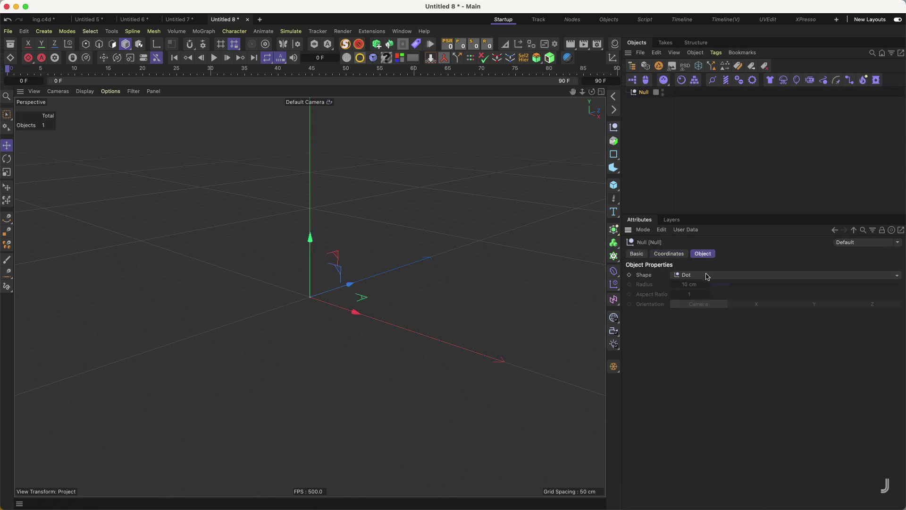
left_click(708, 277)
left_click(698, 405)
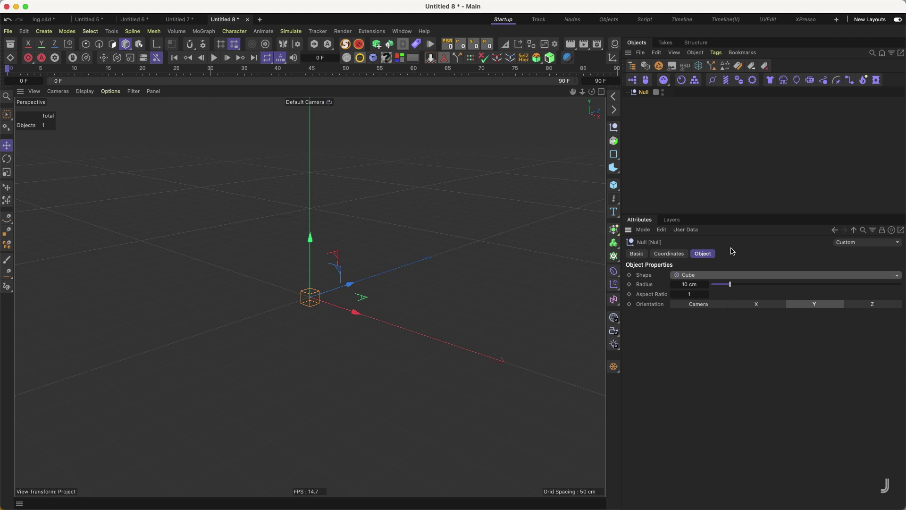
left_click(613, 185)
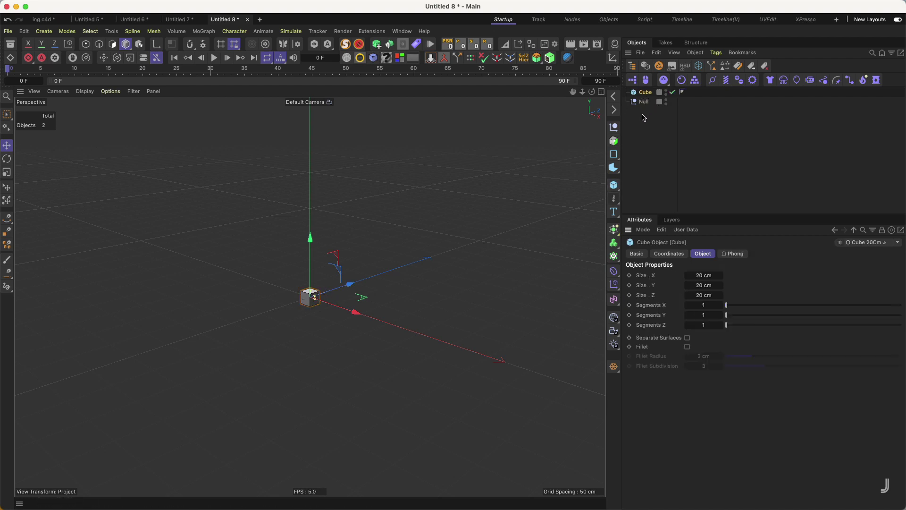
left_click(643, 102)
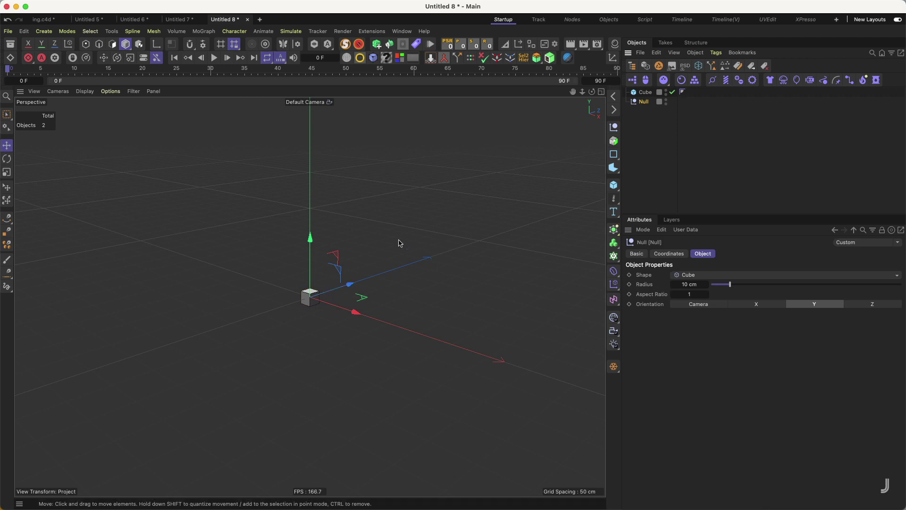
Float a second Attributes window over the viewport, sized to show the Cube's S.X/S.Y/S.Z.
left_click(669, 254)
left_click(646, 92)
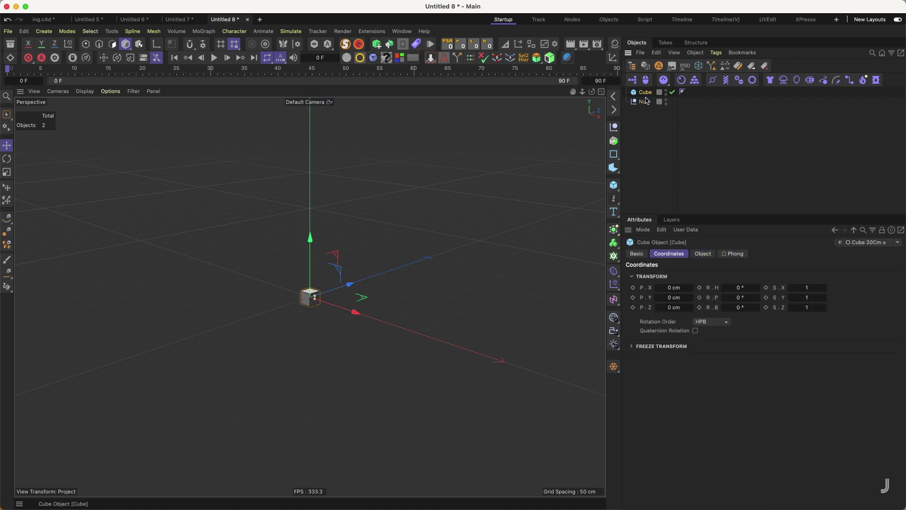
left_click(901, 230)
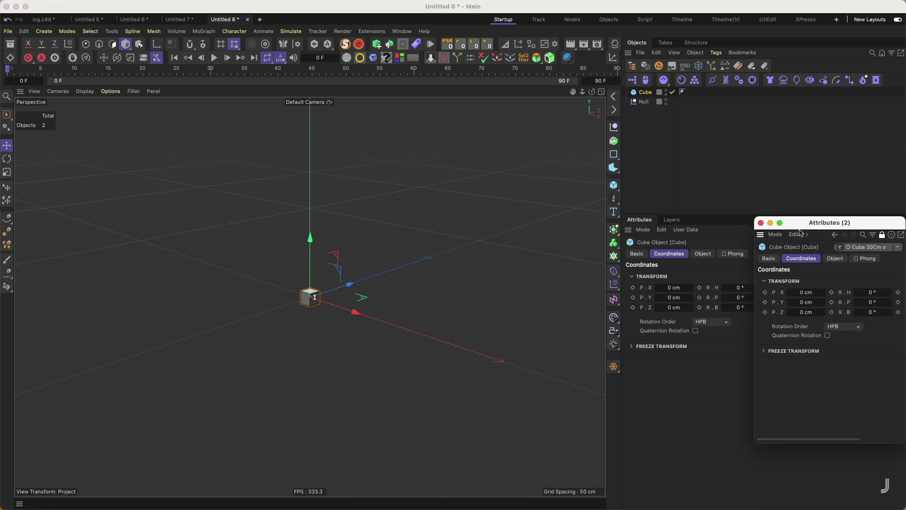
left_click_drag(802, 223, 498, 105)
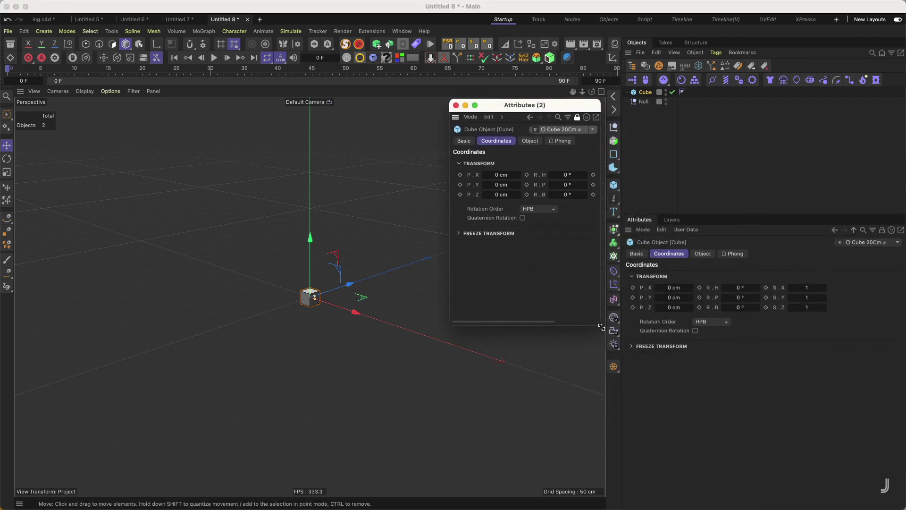
left_click_drag(601, 327, 672, 244)
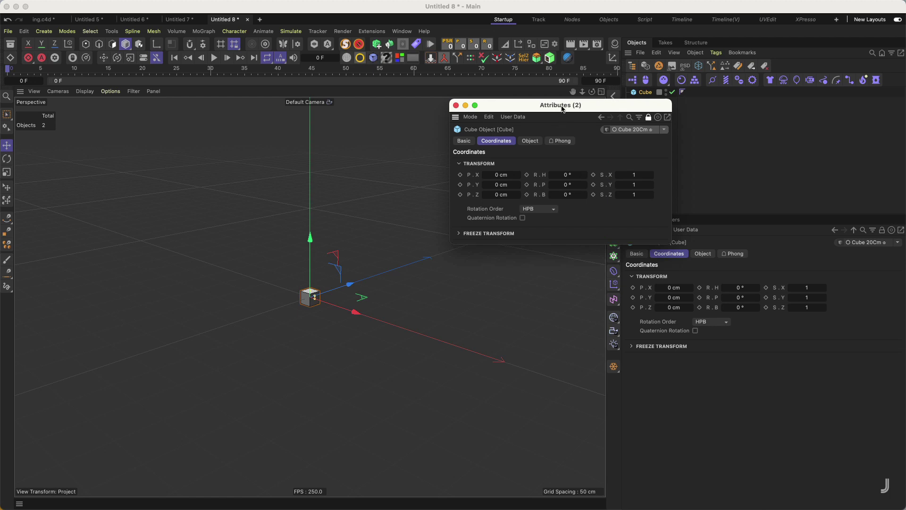
left_click_drag(562, 109, 490, 108)
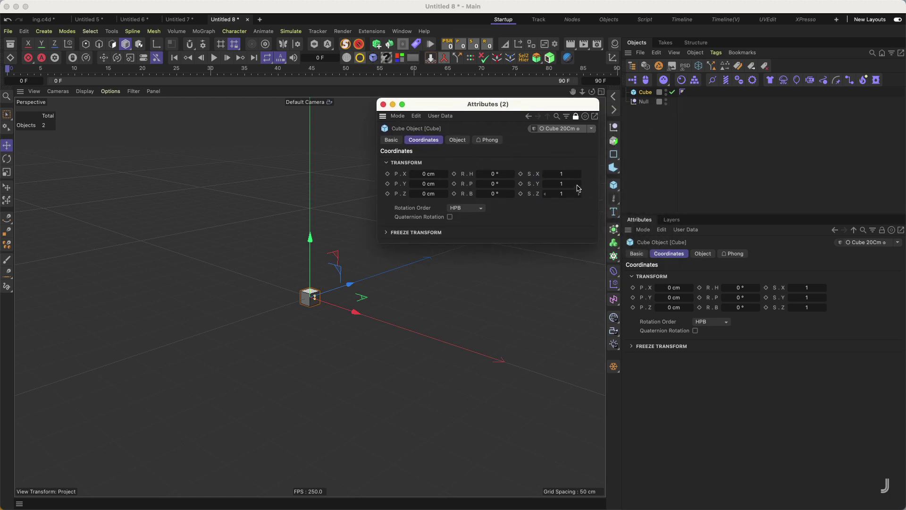
left_click_drag(563, 245, 564, 305)
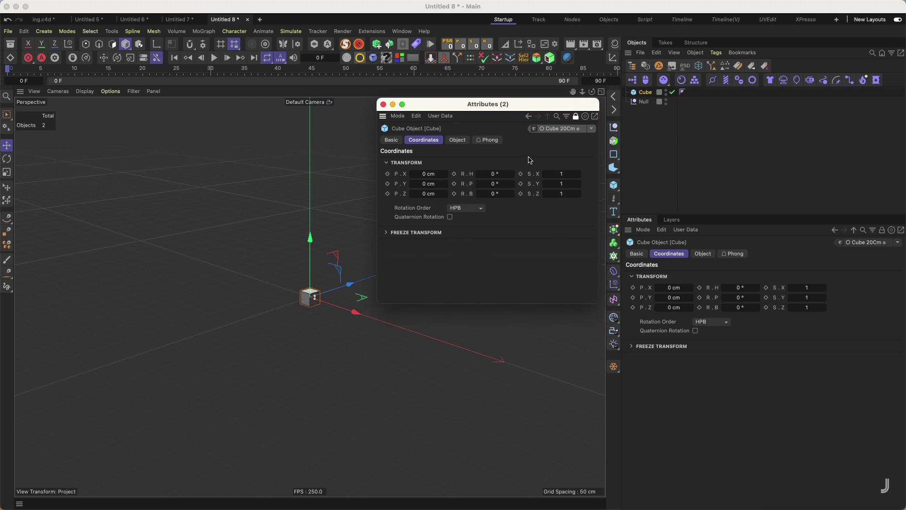
Parent the Cube under the Null in the Object Manager.
left_click(648, 115)
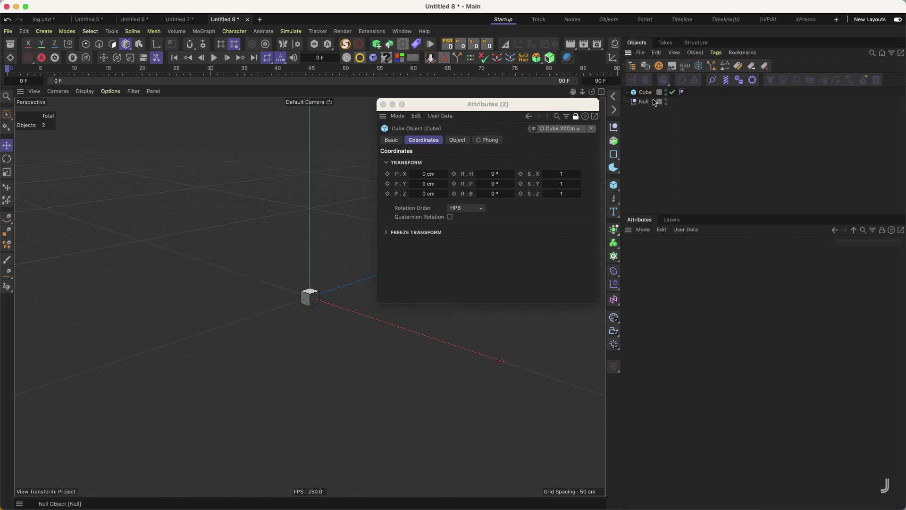
left_click(651, 93)
left_click_drag(645, 93, 646, 101)
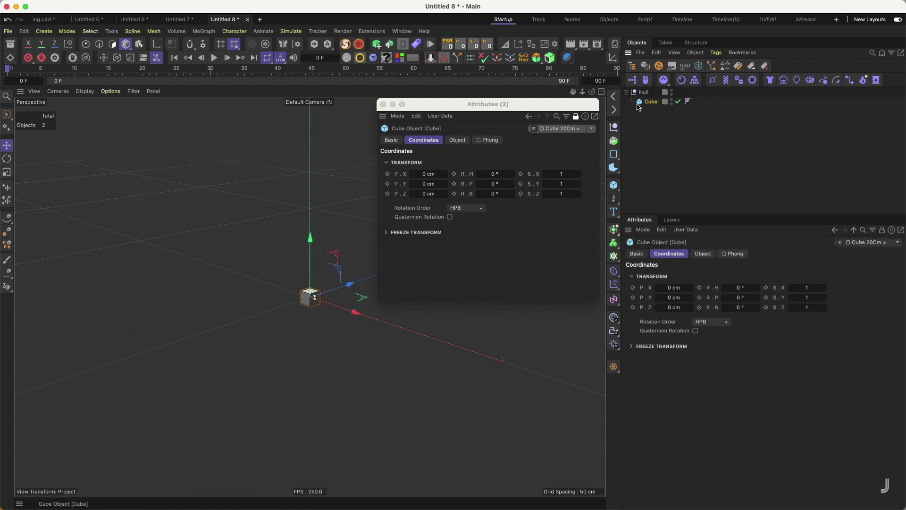
Move the Null to about X -104.35 cm, Z 98.23 cm.
left_click(644, 92)
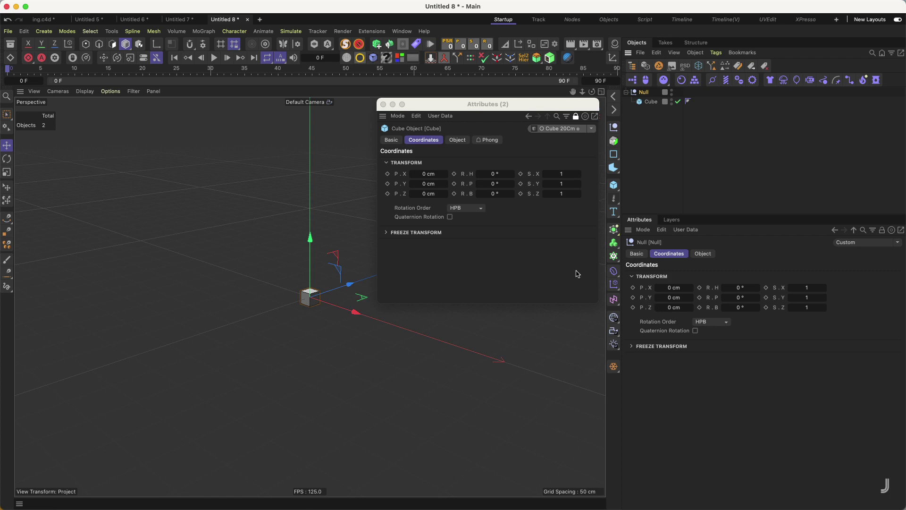
left_click_drag(469, 107, 471, 101)
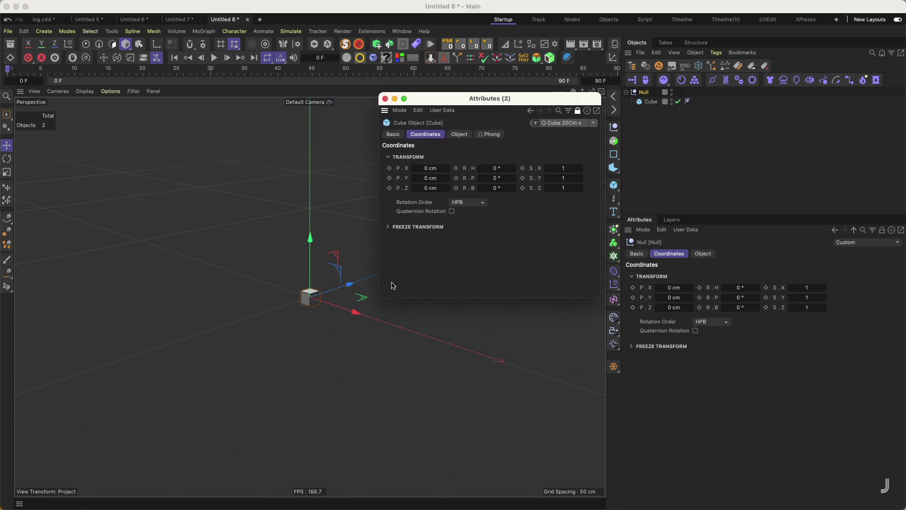
left_click_drag(347, 289, 391, 274)
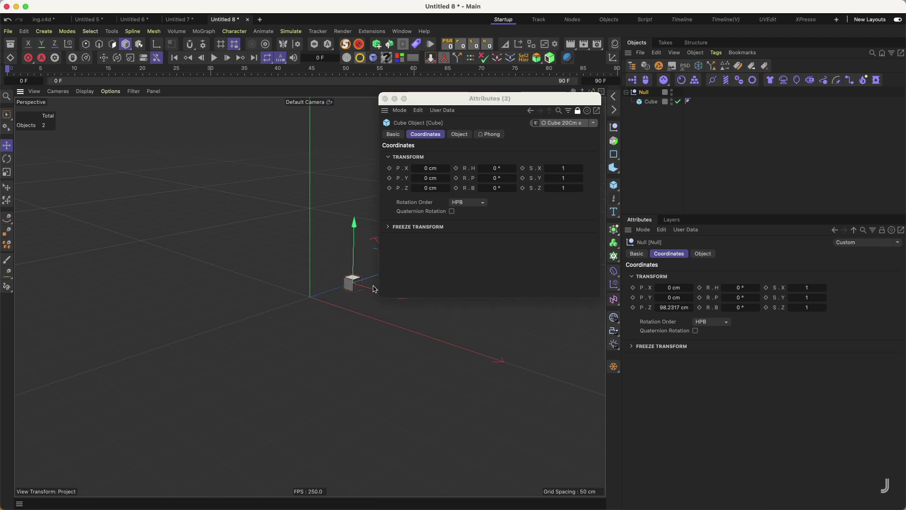
left_click_drag(375, 289, 332, 288)
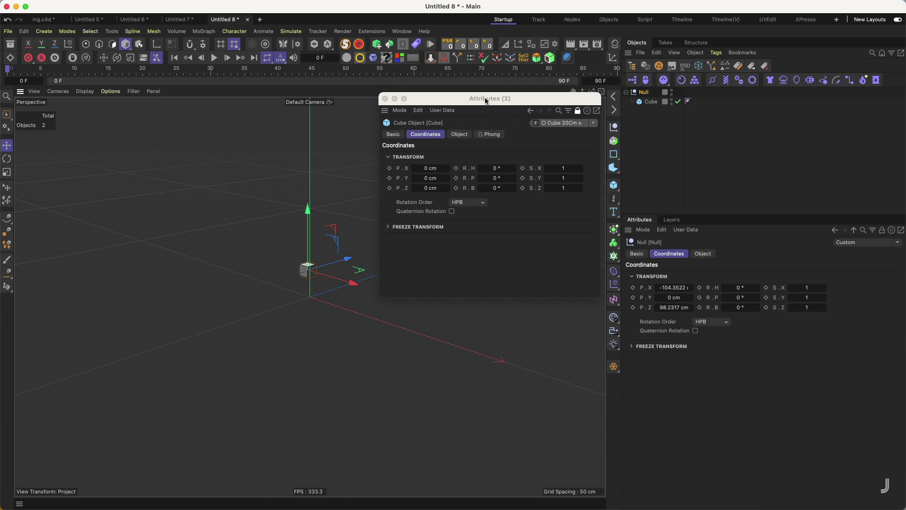
left_click_drag(486, 100, 495, 108)
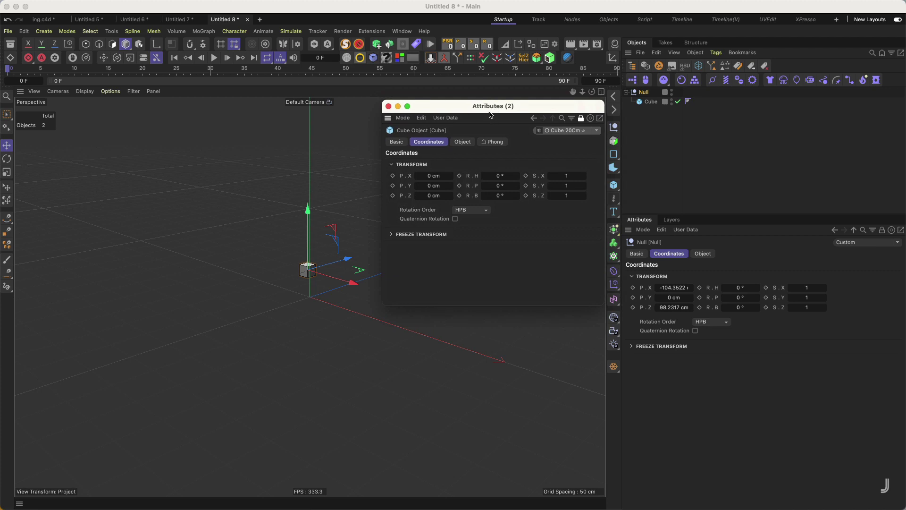
Drag the Cube out of the Null to the top level, keeping X -104.35 cm, Z 98.23 cm.
left_click(654, 105)
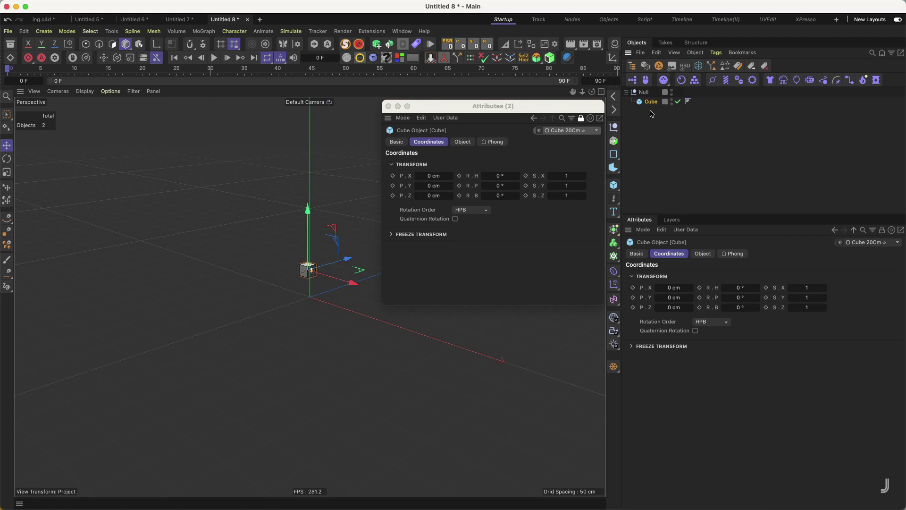
left_click_drag(652, 105, 653, 118)
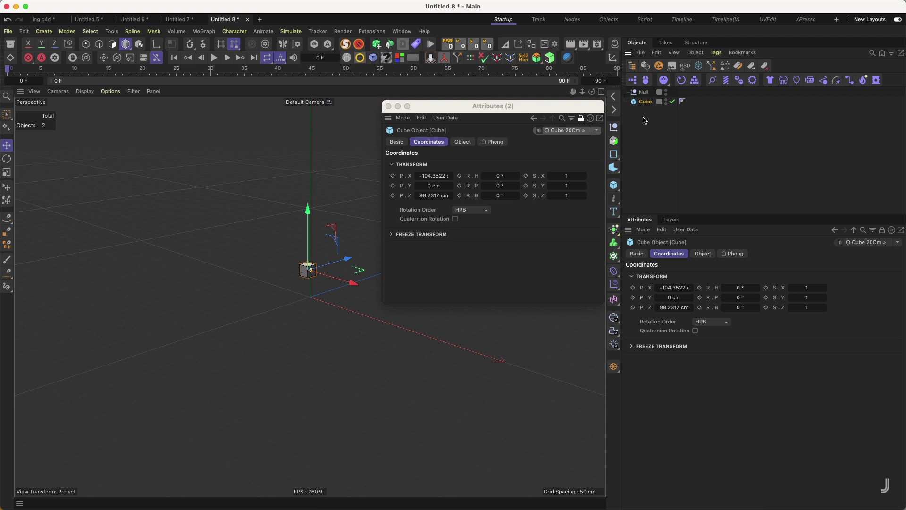
Reset the Null and Cube positions to the origin with Reset PSR.
left_click(642, 92, "shift")
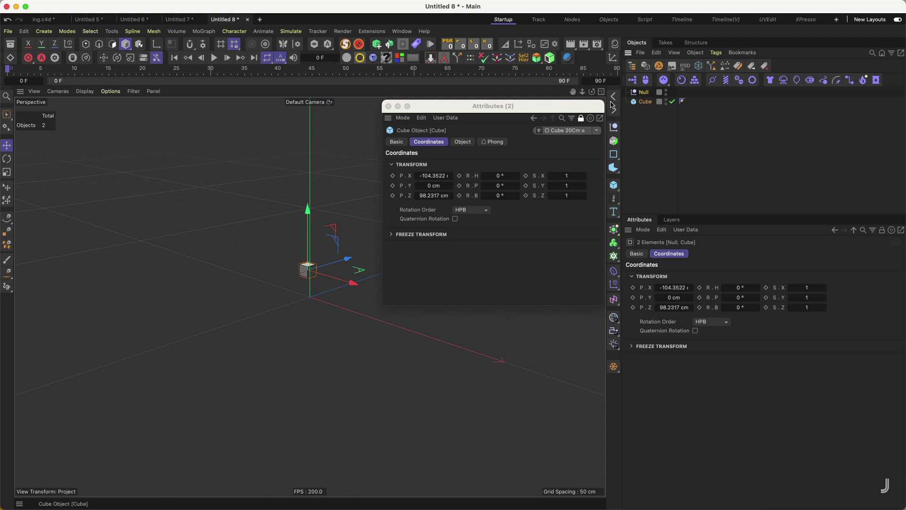
left_click(463, 46)
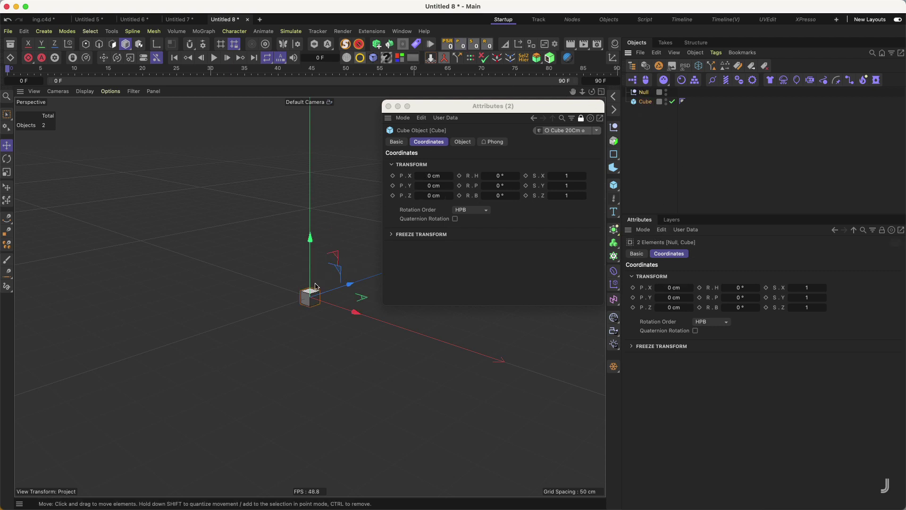
left_click(649, 116)
Give the Cube a Constraint tag in Parent mode targeting the Null.
left_click(646, 102)
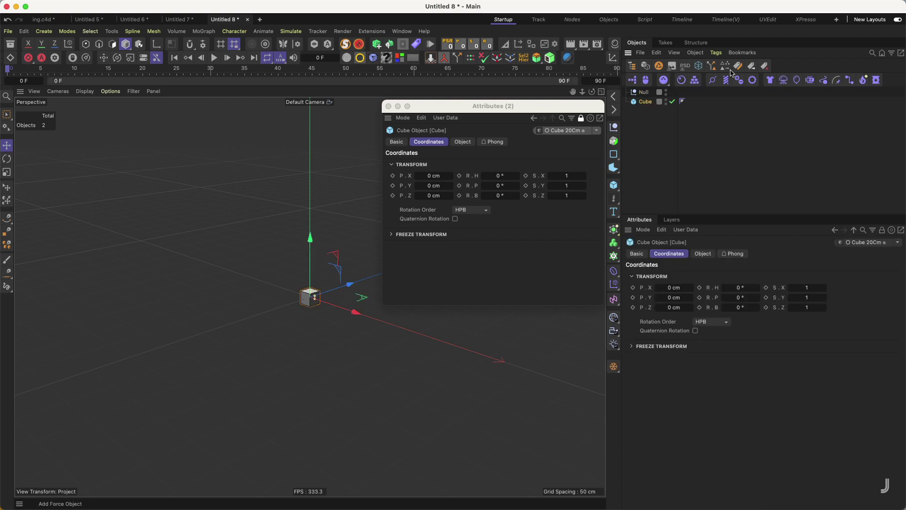
left_click(716, 53)
mouse_move(738, 183)
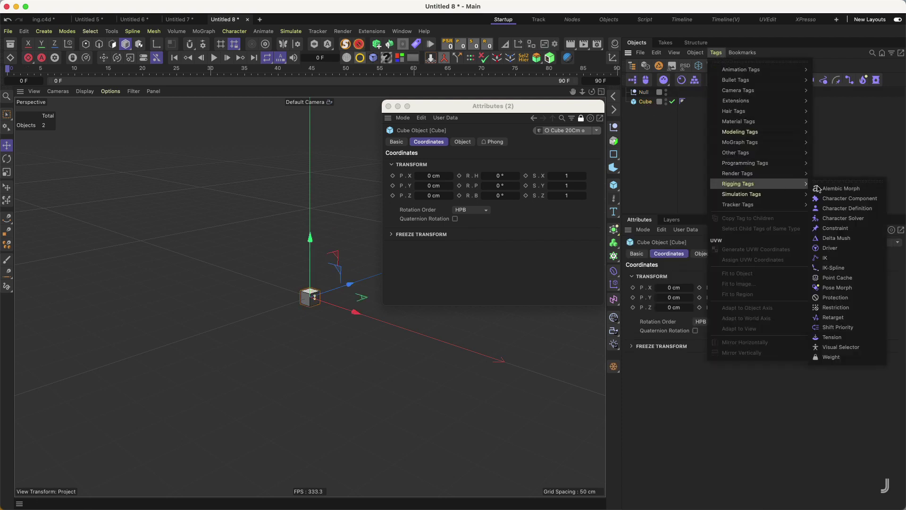
left_click(836, 229)
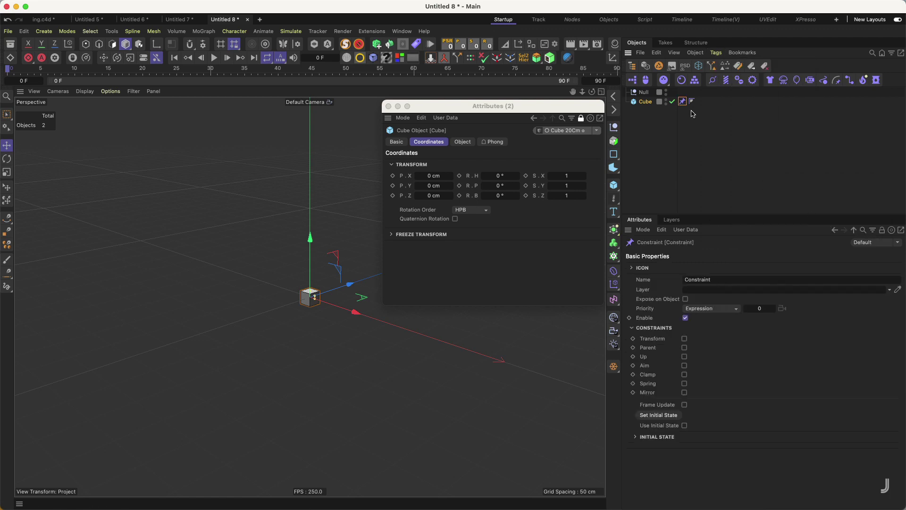
left_click(685, 348)
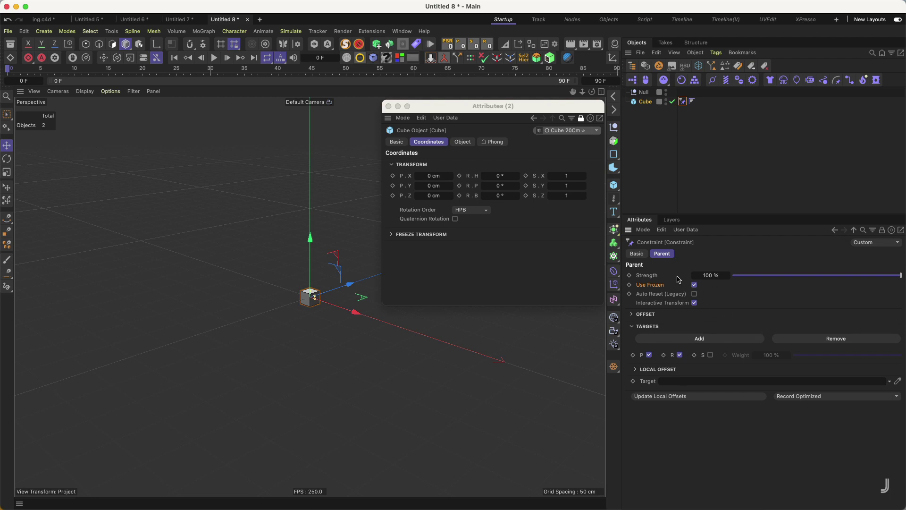
left_click_drag(642, 93, 678, 378)
left_click(643, 93)
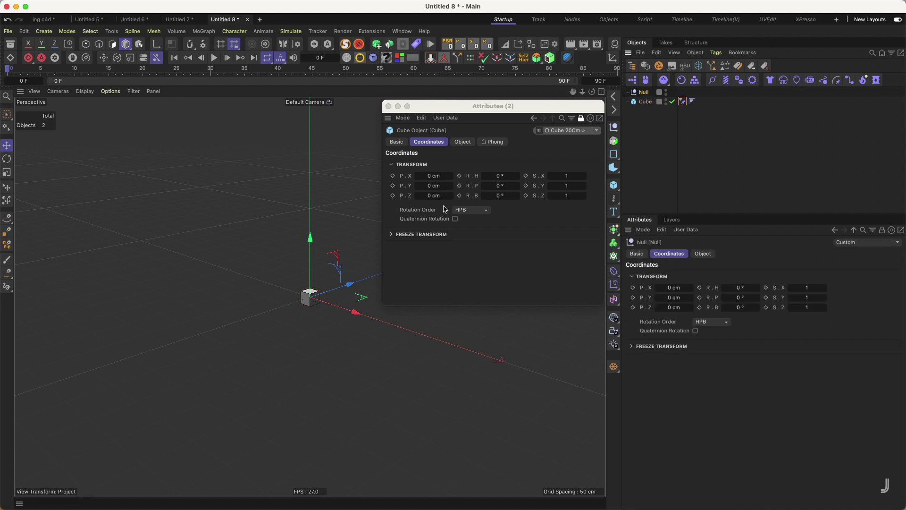
Nudge the Null along Z, inspect the Cube's Parent constraint settings, then deselect everything.
mouse_move(349, 284)
left_mouse_down()
mouse_move(391, 271)
mouse_move(333, 285)
left_mouse_up()
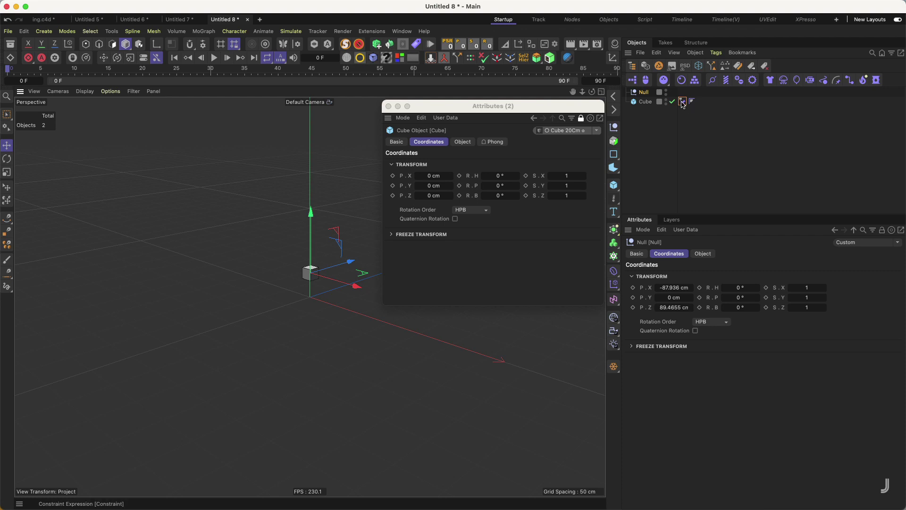
left_click(684, 105)
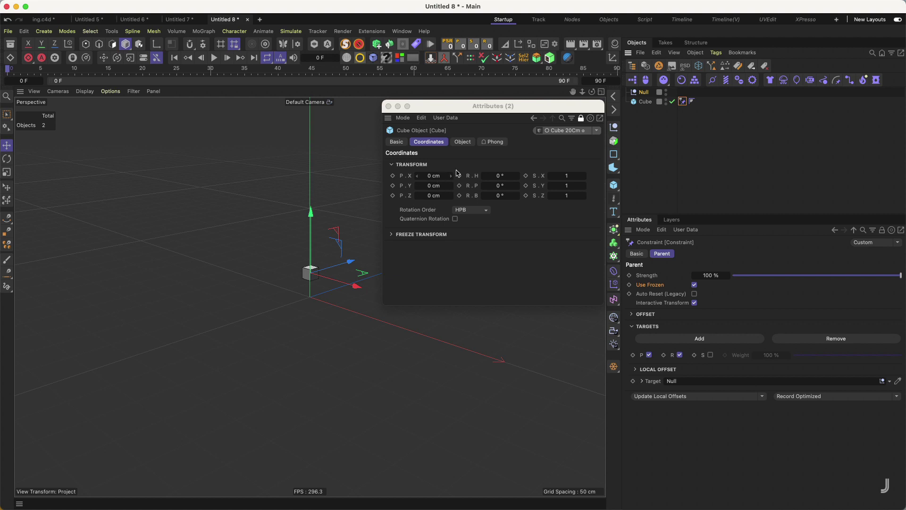
left_click(684, 117)
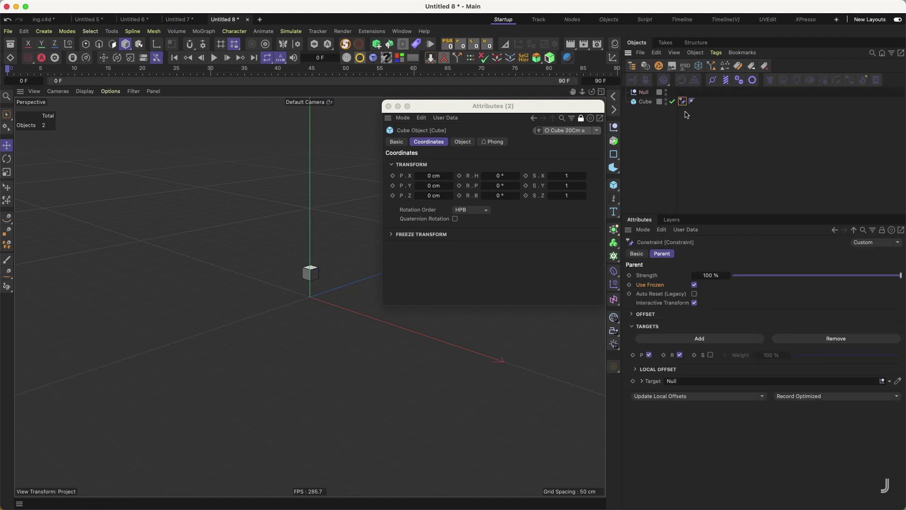
Delete the Constraint tag from the cube.
key("Delete")
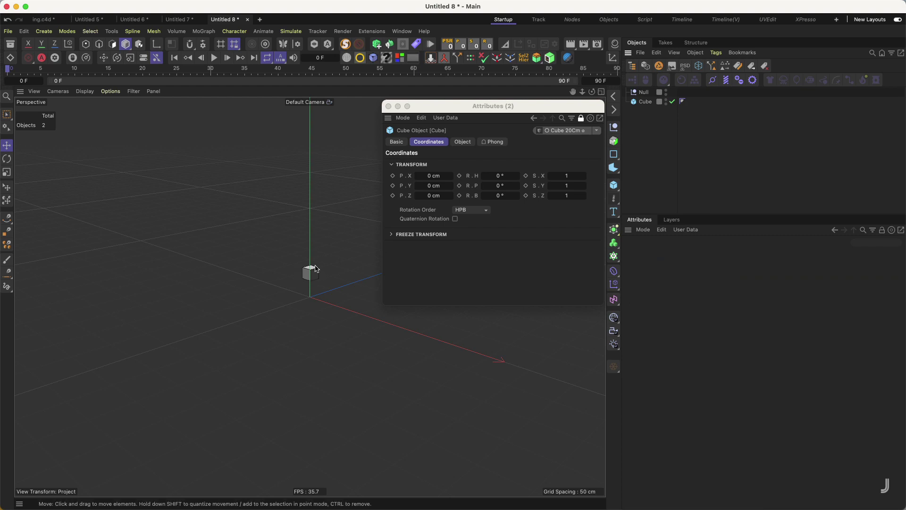
left_click(312, 275)
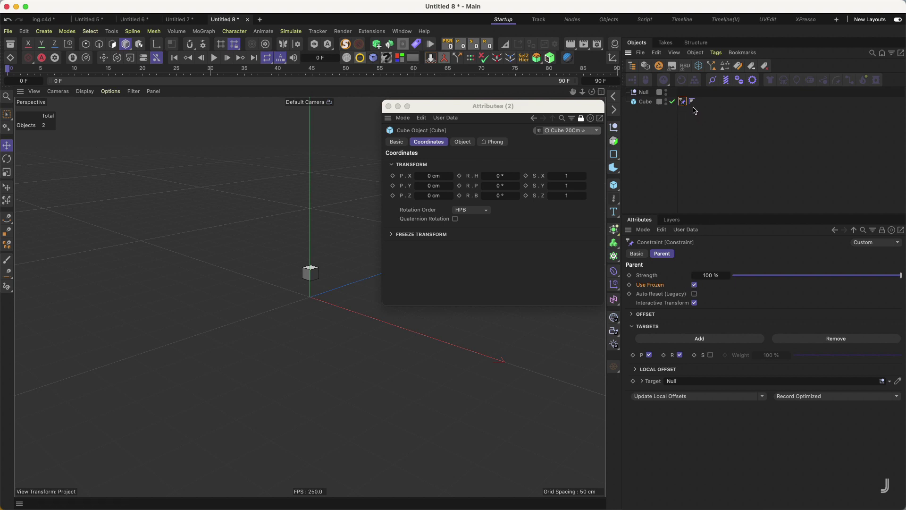
left_click(688, 111)
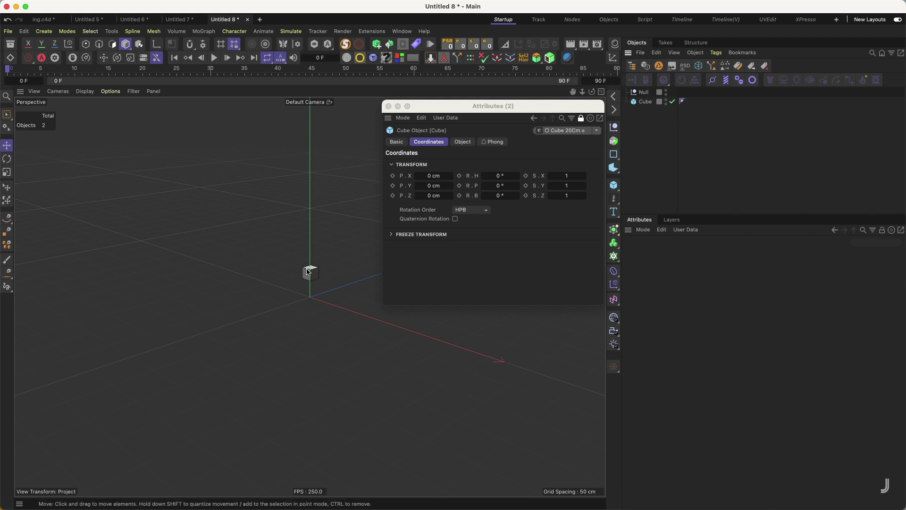
Unfreeze, then re-freeze the cube's transform, keeping its -87.936 / 89.4655 cm offset frozen.
left_click(392, 237)
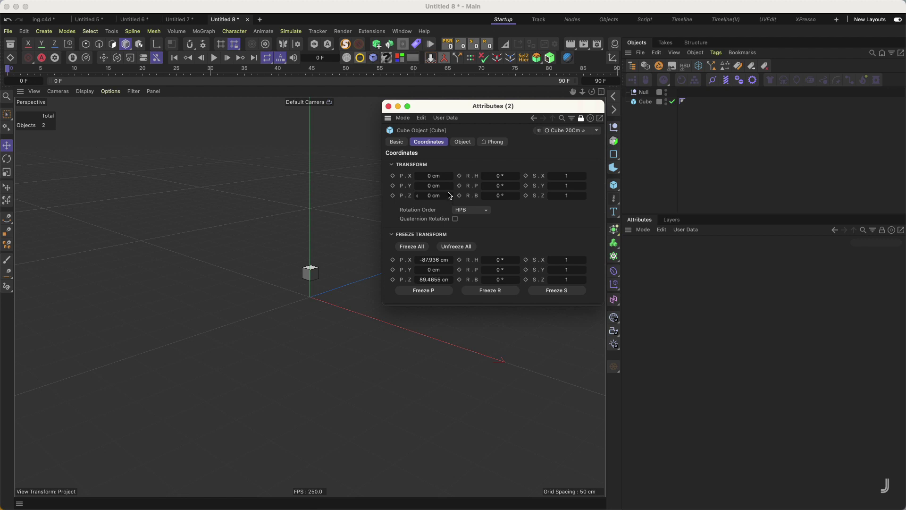
left_click(456, 246)
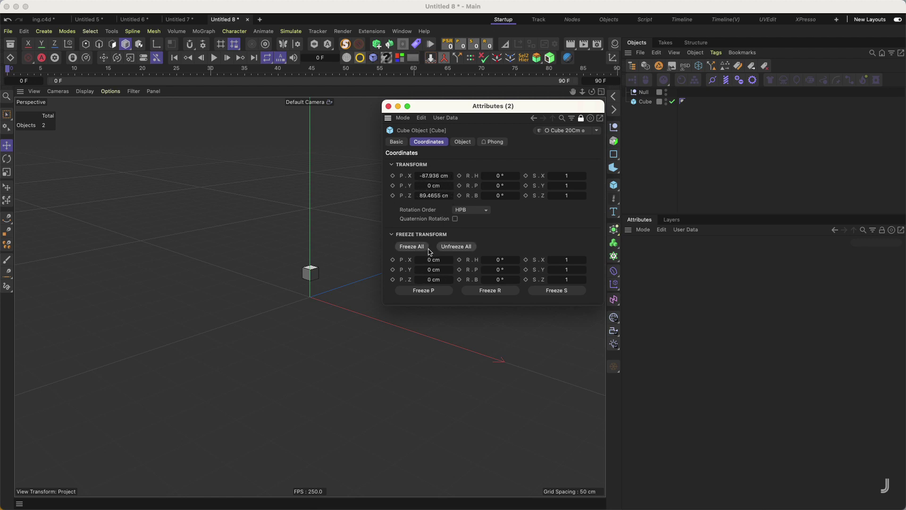
left_click(412, 247)
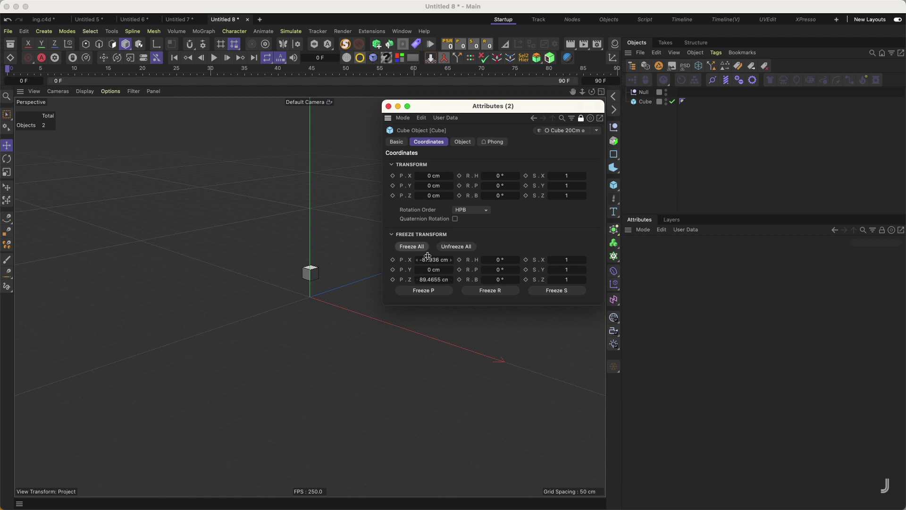
left_click(397, 235)
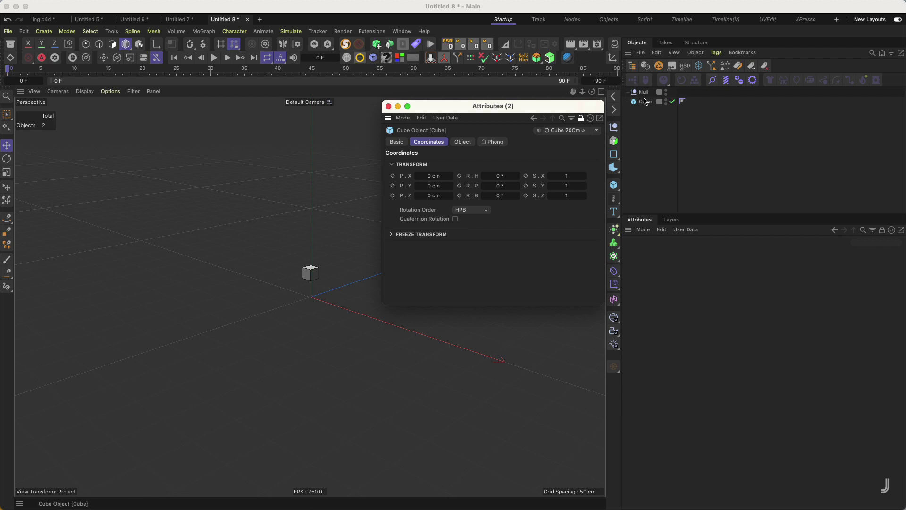
Add a parent Constraint tag to the cube, then delete it again.
left_click(646, 102)
left_click(716, 52)
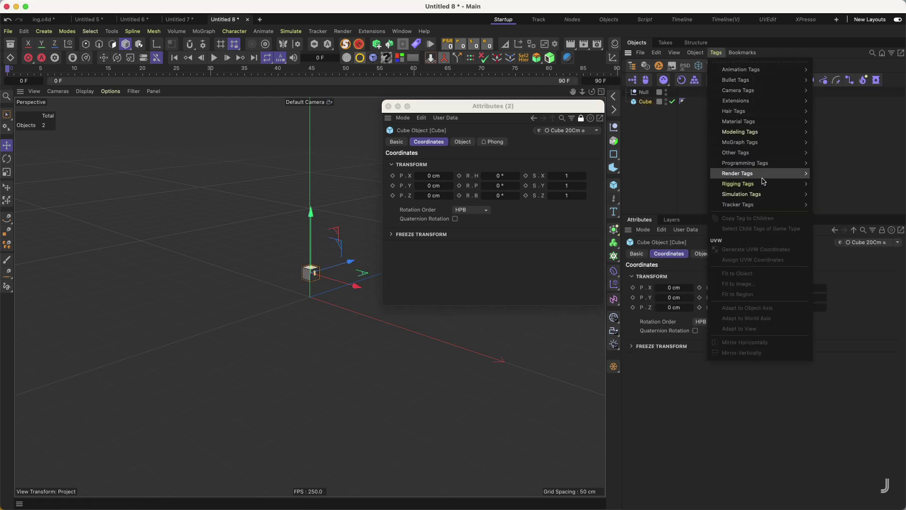
mouse_move(738, 183)
left_click(831, 186)
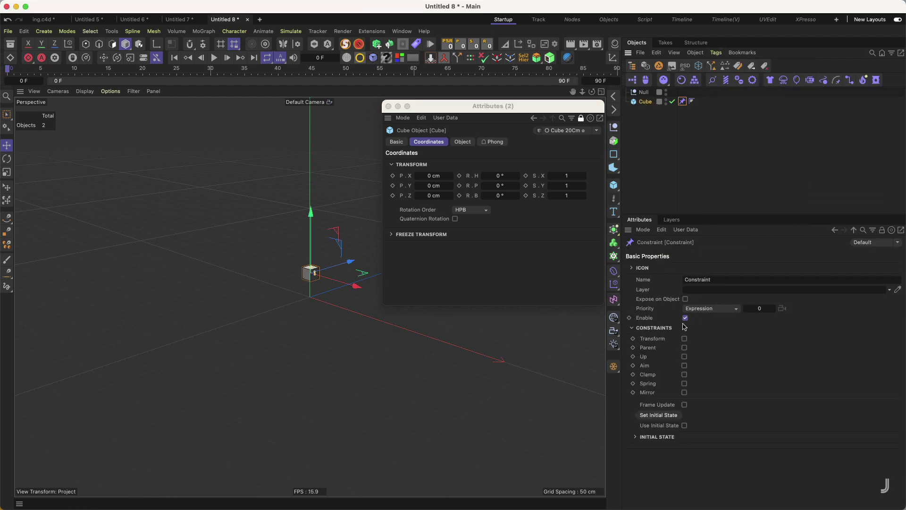
left_click(685, 348)
left_click(671, 253)
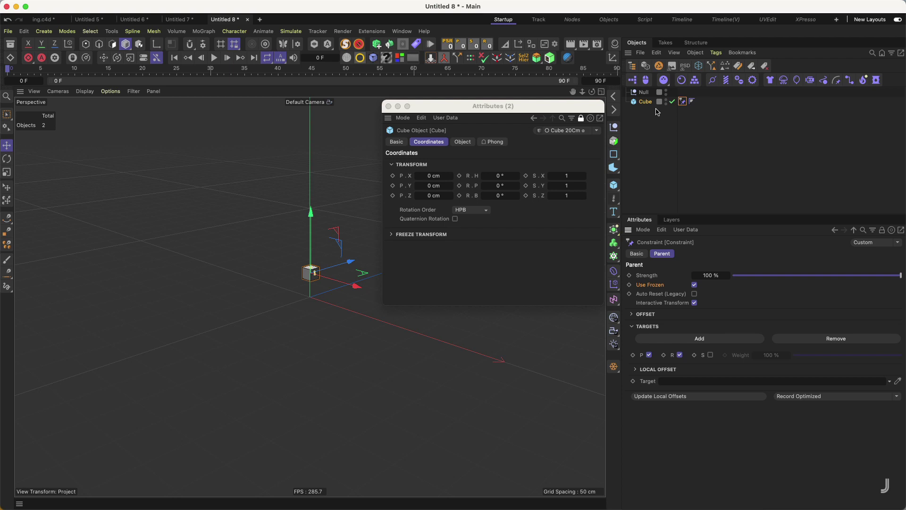
key("Delete")
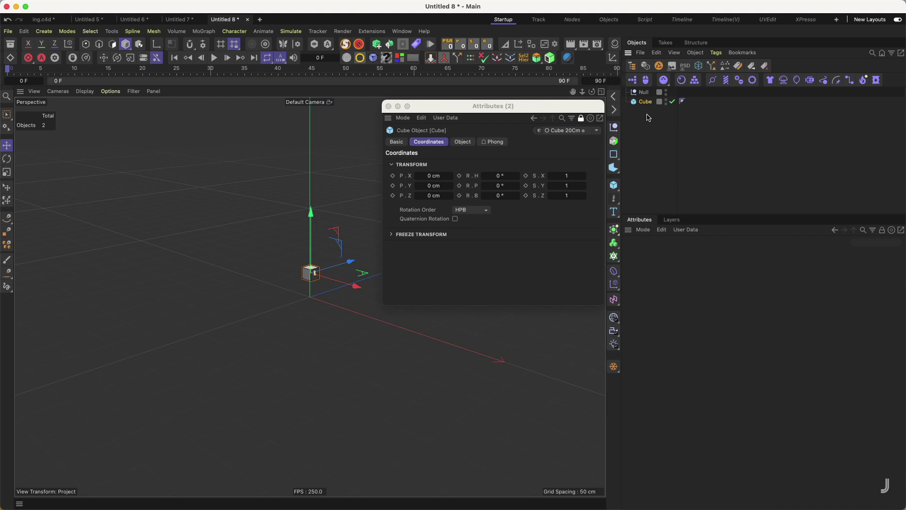
Move the cube along X to about 150 cm, away from the Null, and reselect it.
left_click_drag(648, 117, 629, 98)
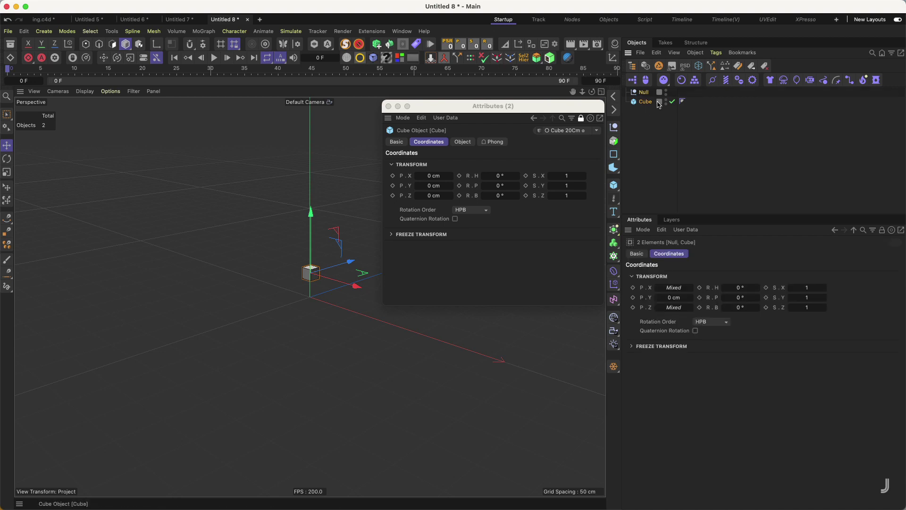
left_click(646, 112)
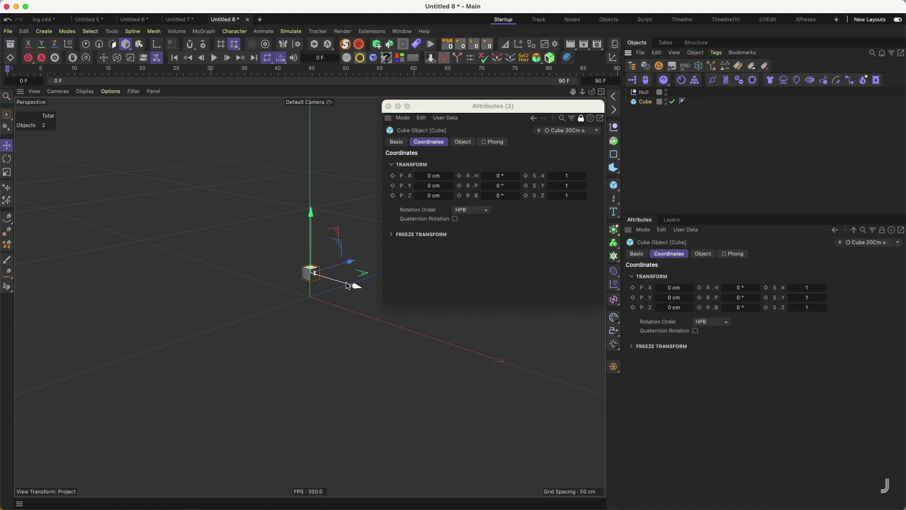
left_click_drag(343, 285, 427, 294)
left_click(310, 273)
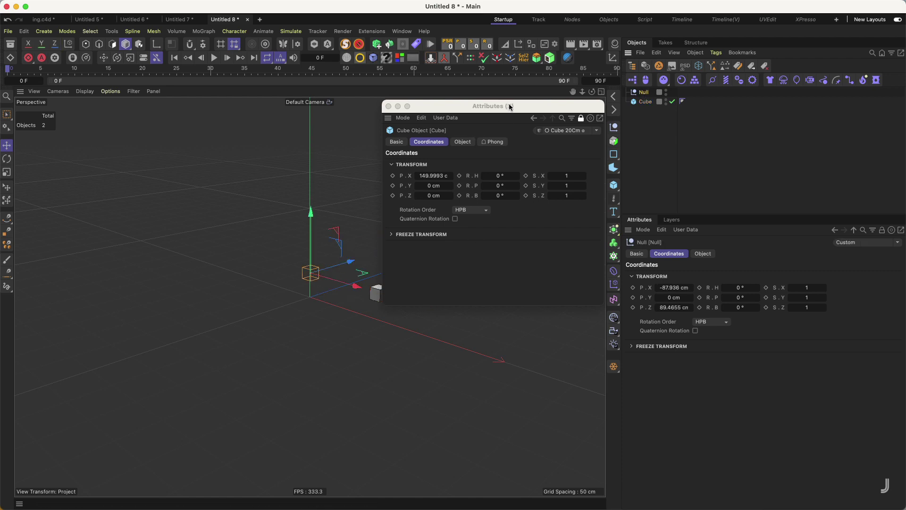
left_click_drag(510, 107, 512, 87)
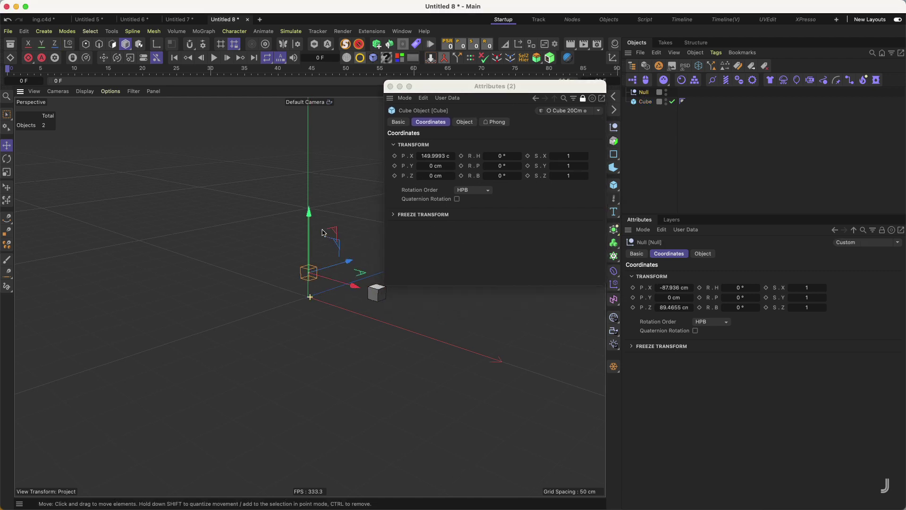
left_click_drag(347, 248, 309, 298, "alt")
left_click_drag(329, 259, 314, 297, "alt")
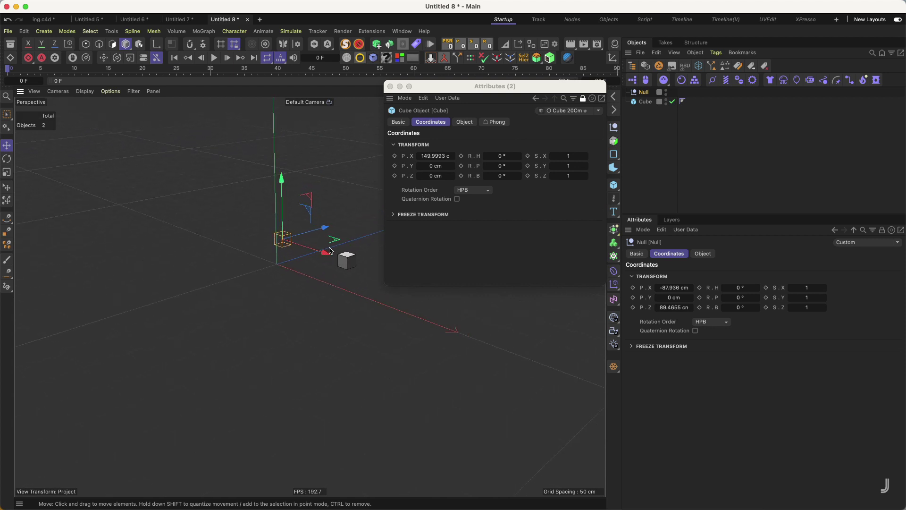
left_click(642, 122)
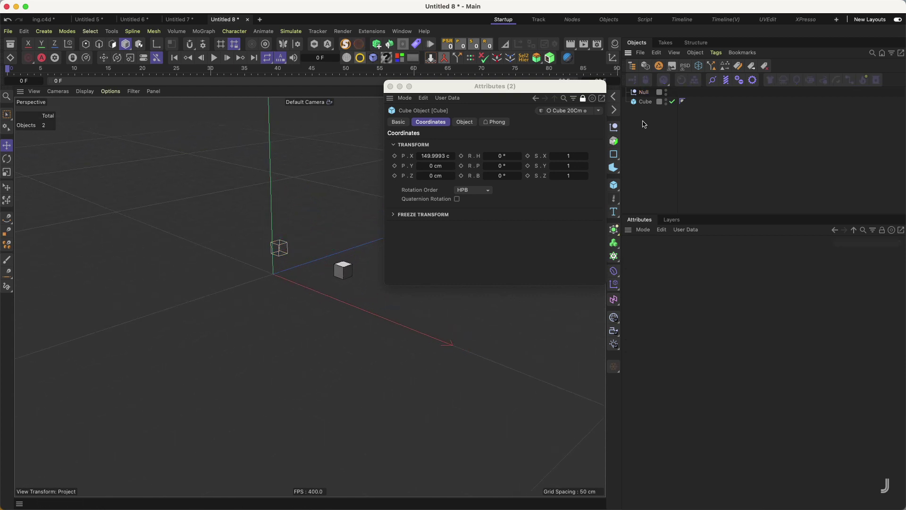
left_click(647, 103)
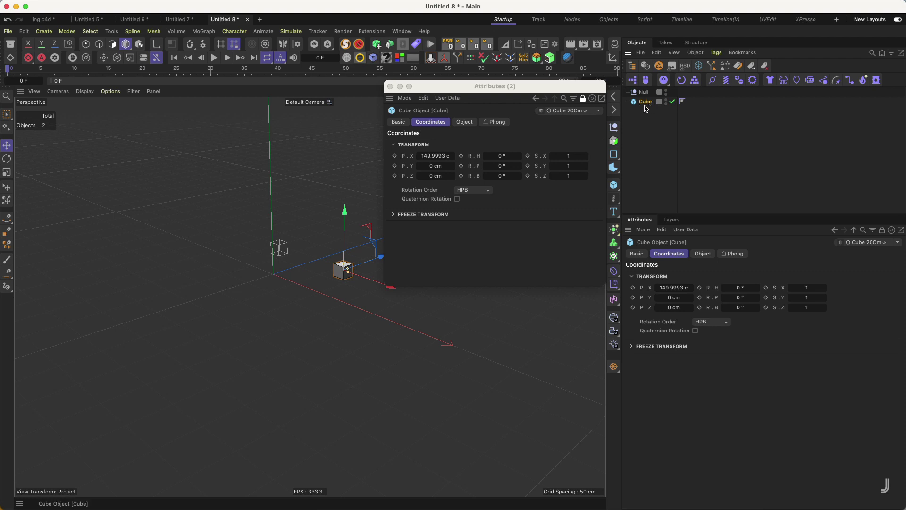
Add a Constraint tag to the cube in Parent mode, with the Null as its target.
left_click(716, 53)
mouse_move(738, 183)
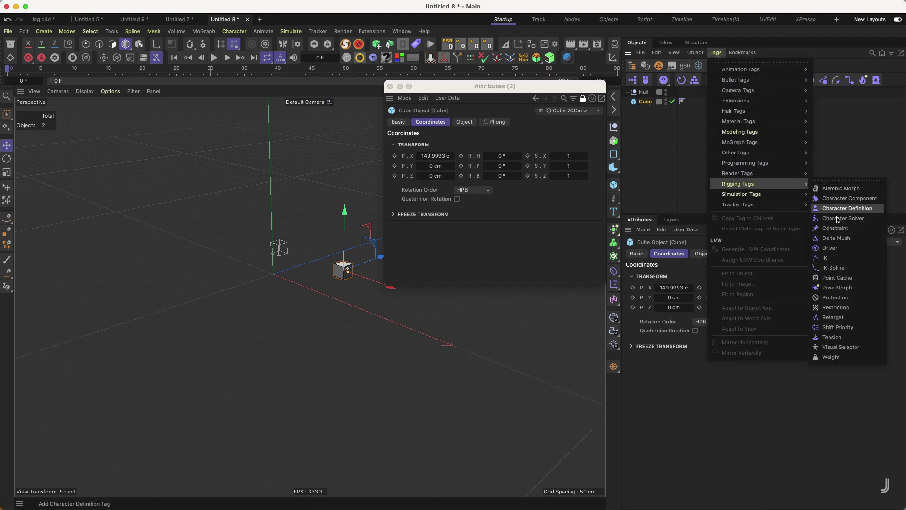
left_click(835, 228)
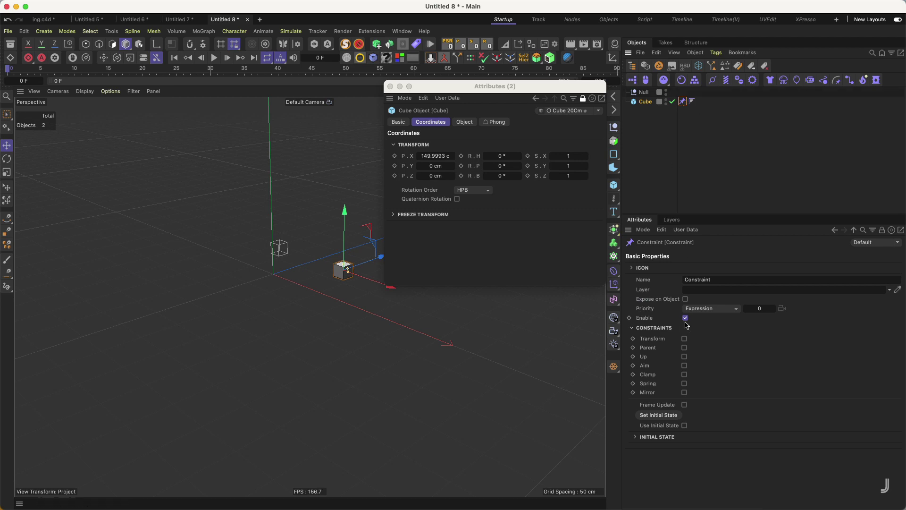
left_click(685, 348)
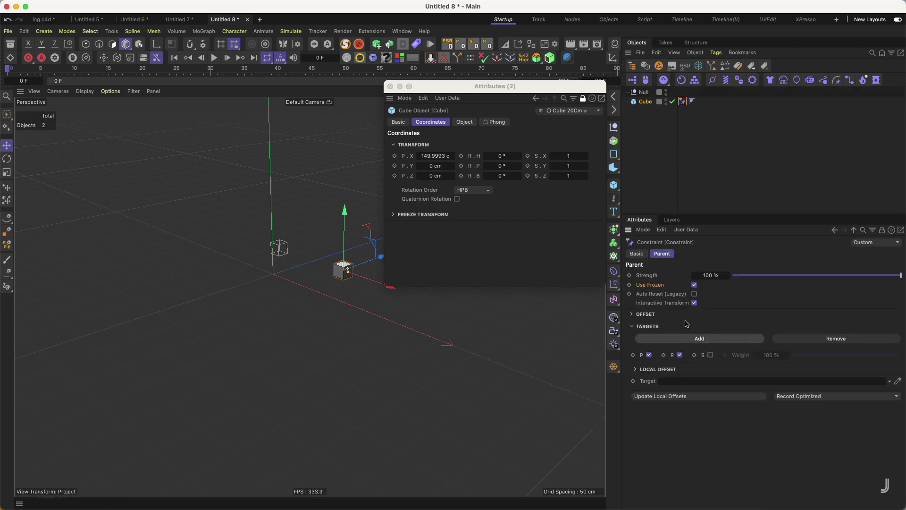
left_click_drag(641, 93, 675, 381)
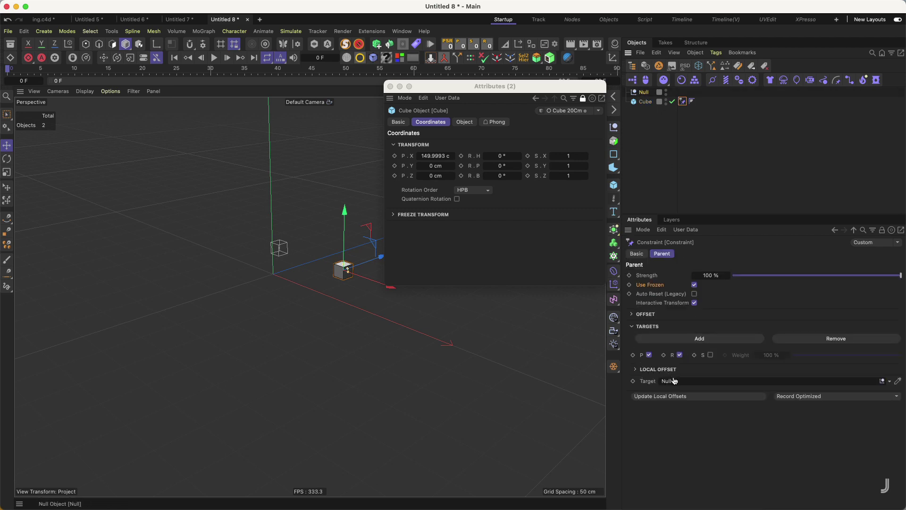
Nudge the Null, with the cube following, and keyframe its Z position.
left_click(642, 92)
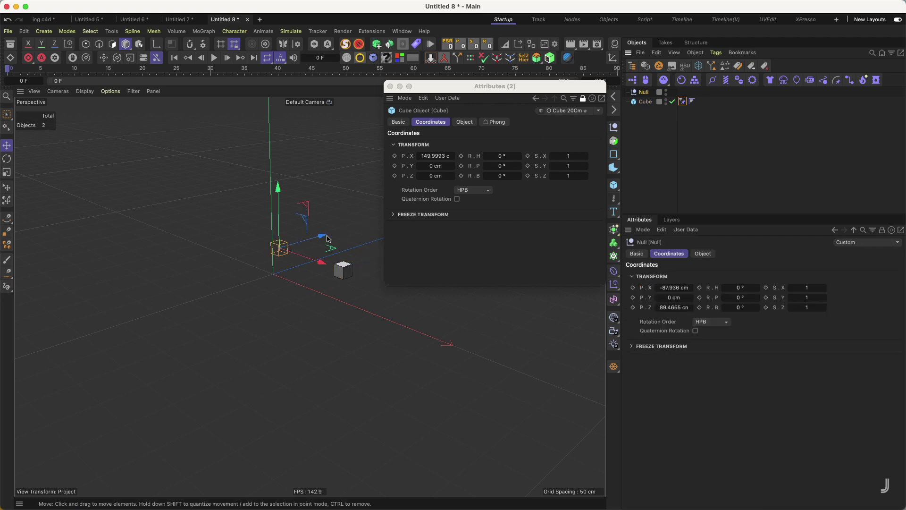
mouse_move(326, 242)
left_mouse_down()
mouse_move(306, 251)
mouse_move(329, 234)
left_mouse_up()
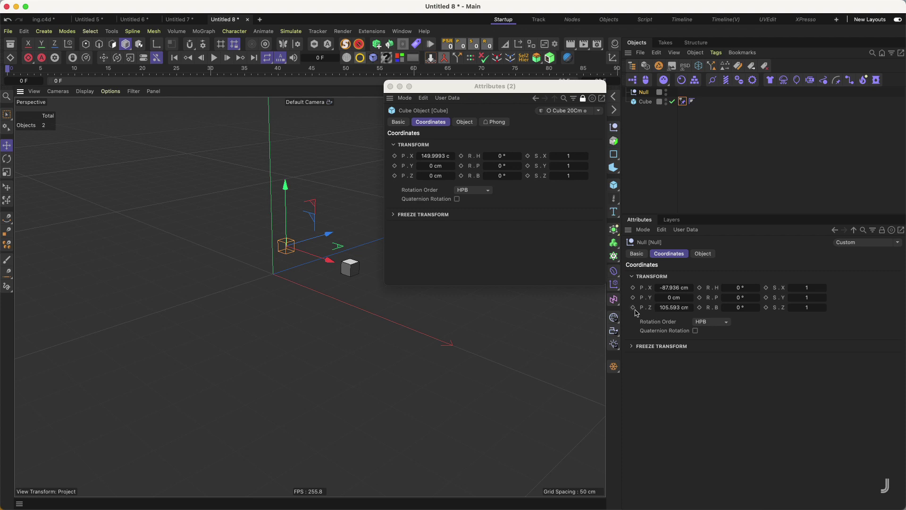
left_click(633, 307)
At frame 35, move the Null to about -133 cm Z, key it, preview, and reselect the Cube.
left_click(244, 71)
left_click_drag(325, 238, 202, 275)
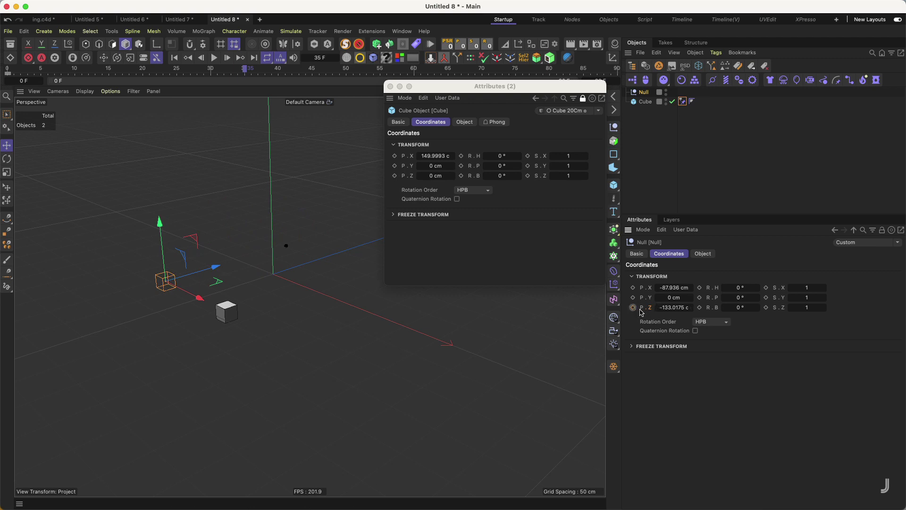
left_click(633, 308)
left_click(216, 69)
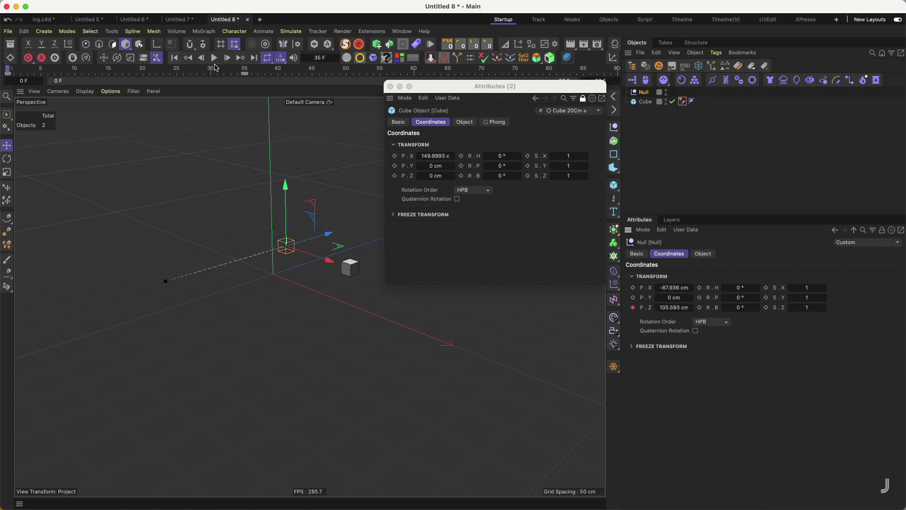
left_click_drag(216, 69, 202, 68)
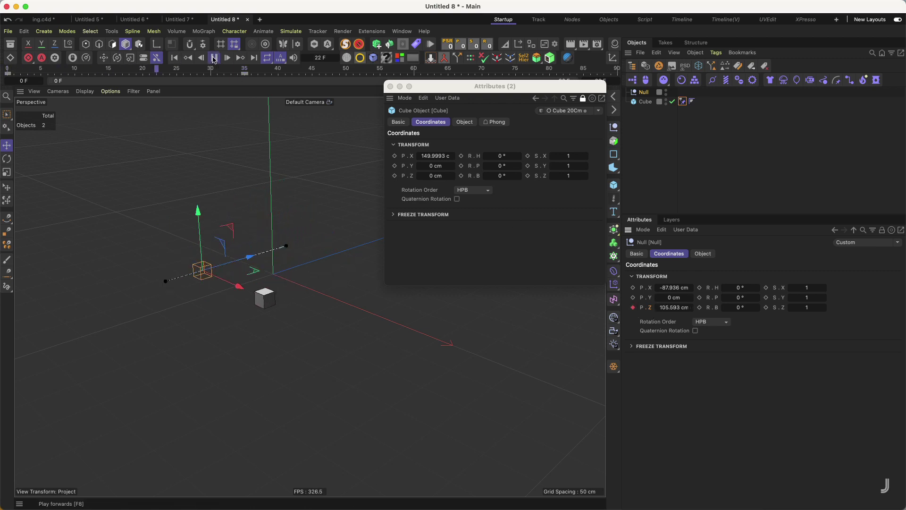
left_click(176, 62)
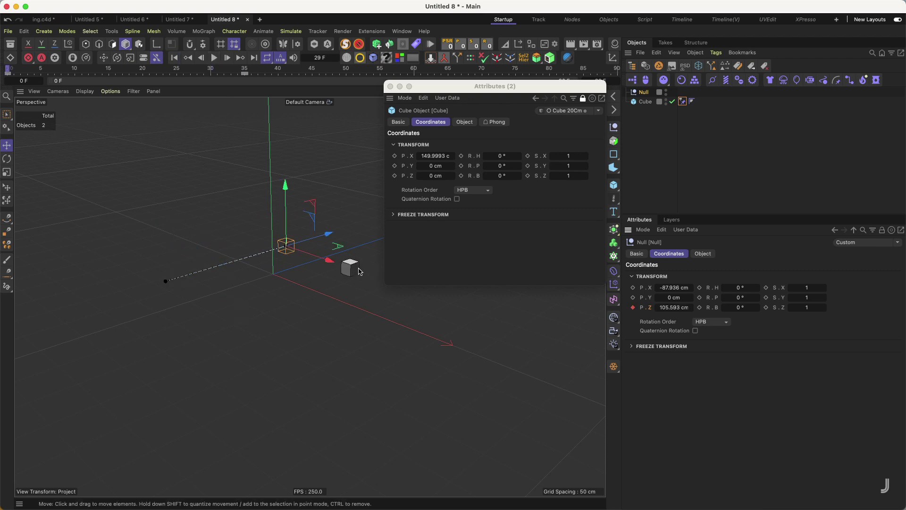
left_click(647, 102)
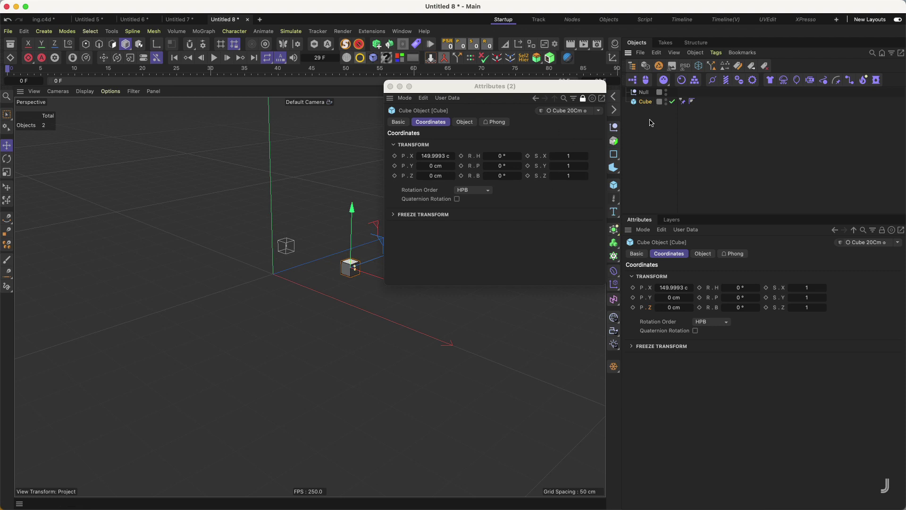
Open an enlarged Dope Sheet listing only the selected Cube.
left_click(683, 102)
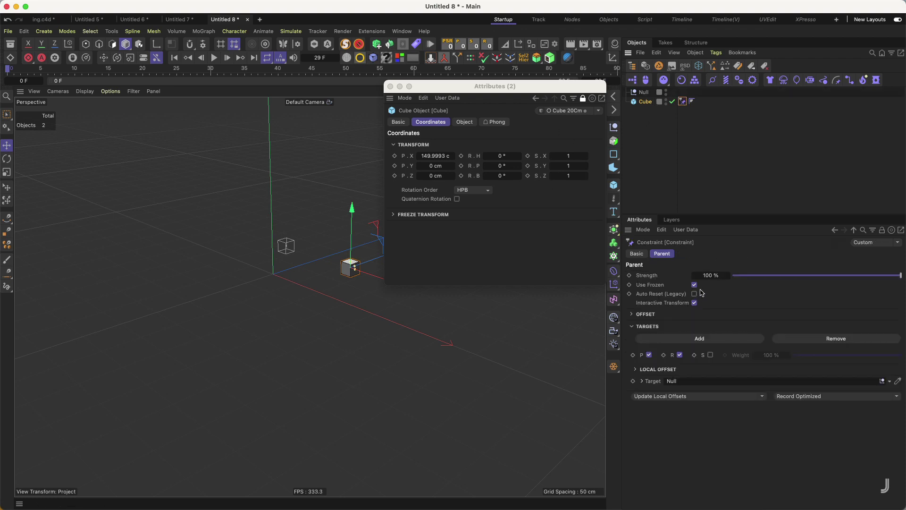
left_click(648, 103)
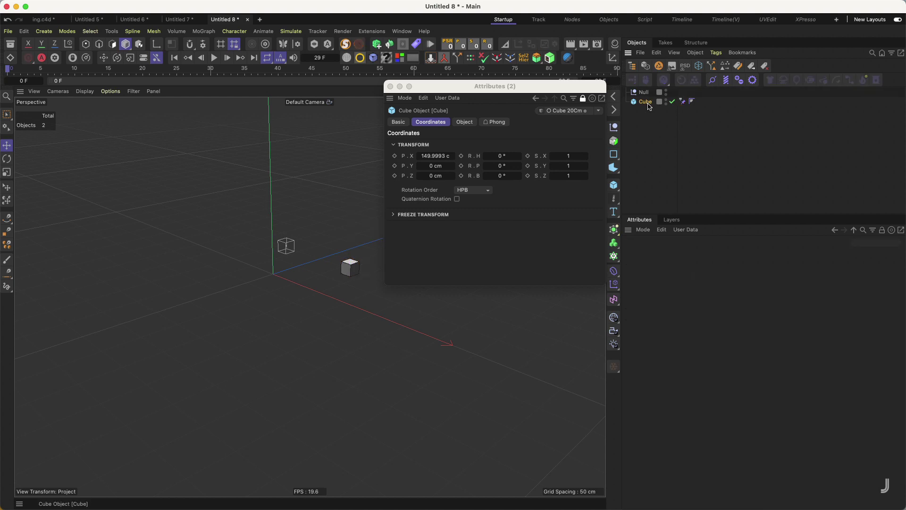
key("shift+F3")
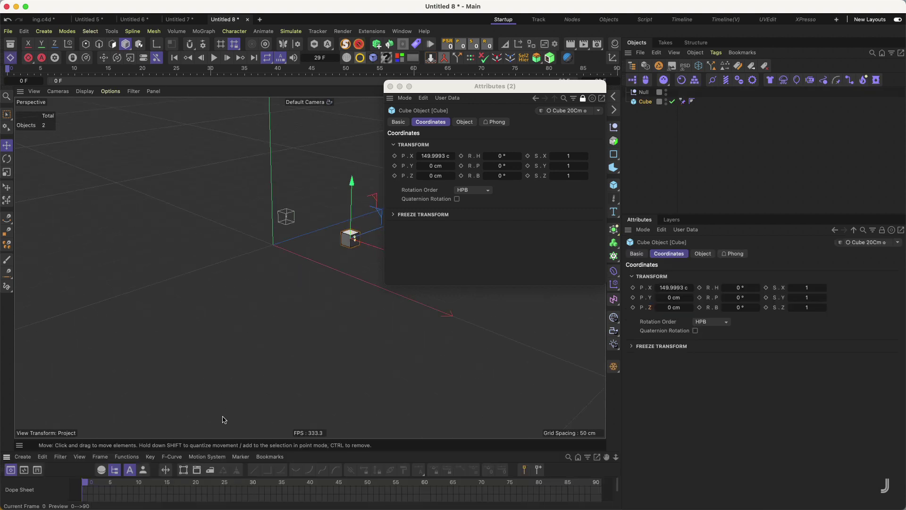
left_click_drag(224, 451, 224, 352)
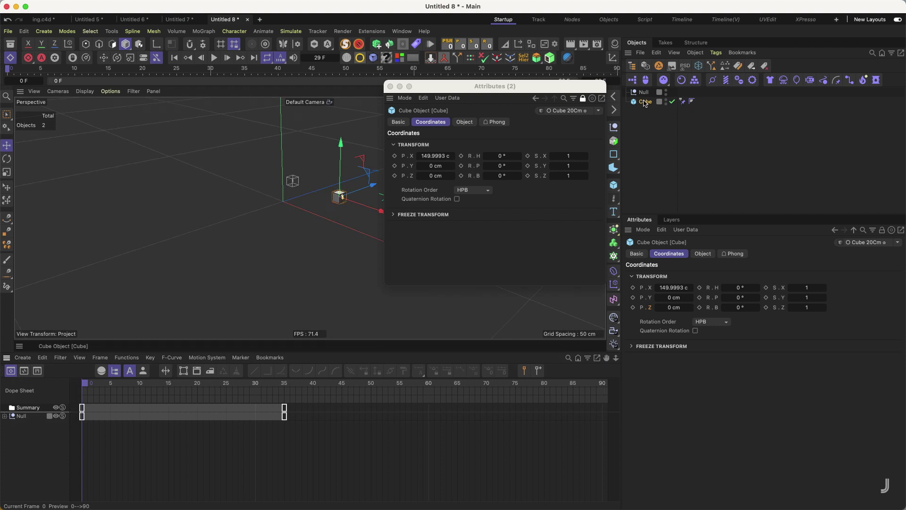
left_click(143, 371)
left_click(22, 428)
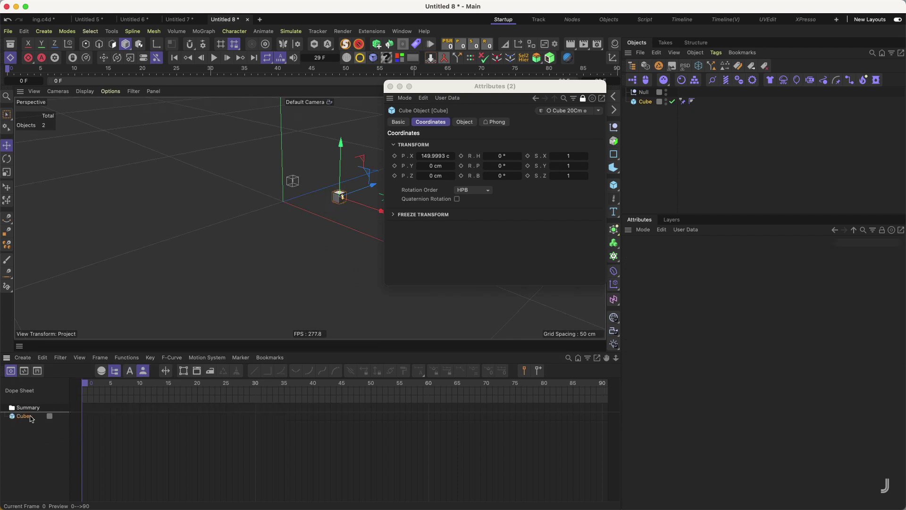
Set Bake Objects to end at frame 50, excluding Rotation and Animated Parameters.
left_click(126, 357)
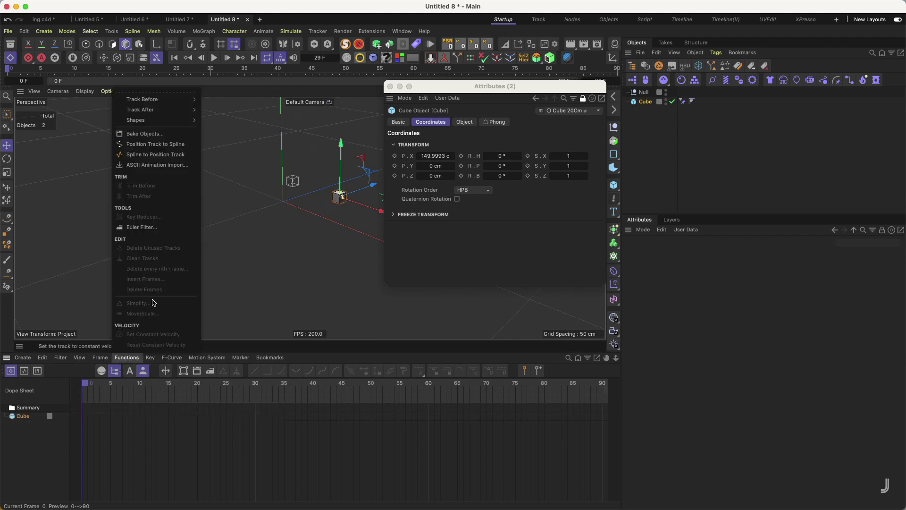
left_click(144, 134)
left_click_drag(169, 71, 174, 93)
left_click(183, 103)
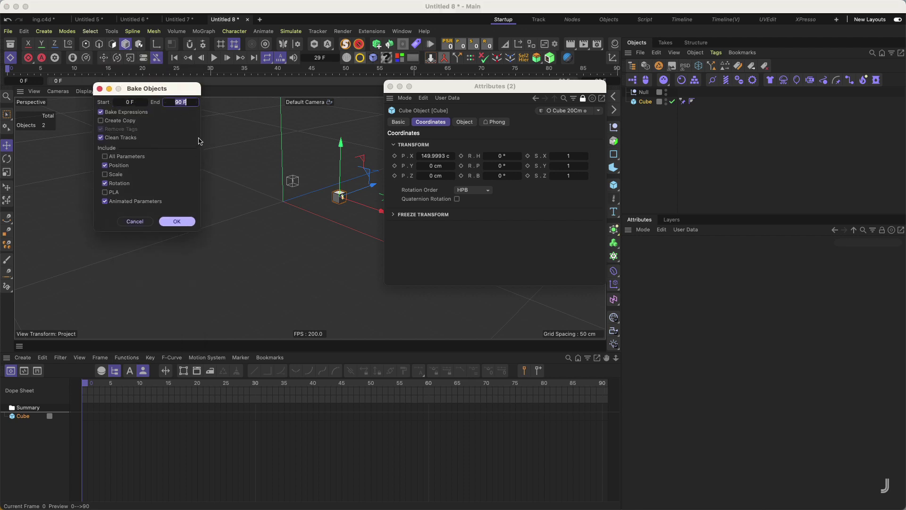
type("50")
left_click(105, 184)
left_click(105, 201)
left_click(178, 222)
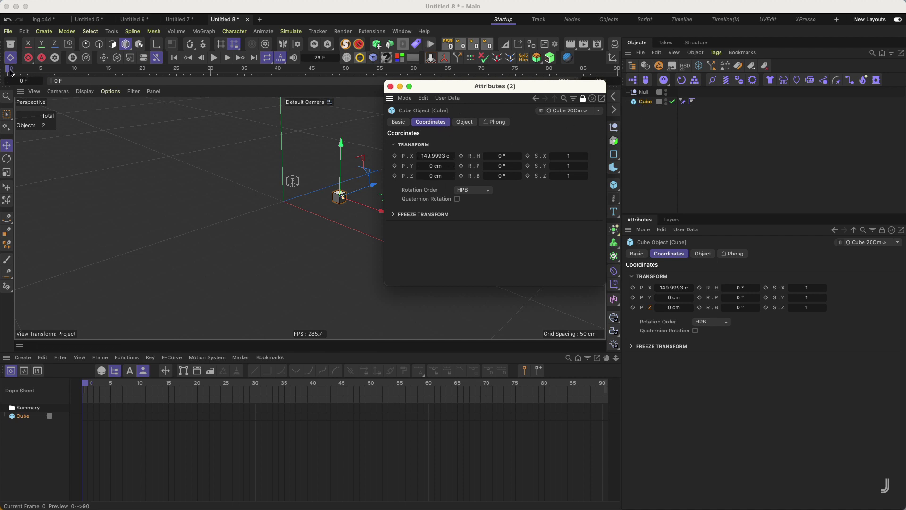
left_click(21, 69)
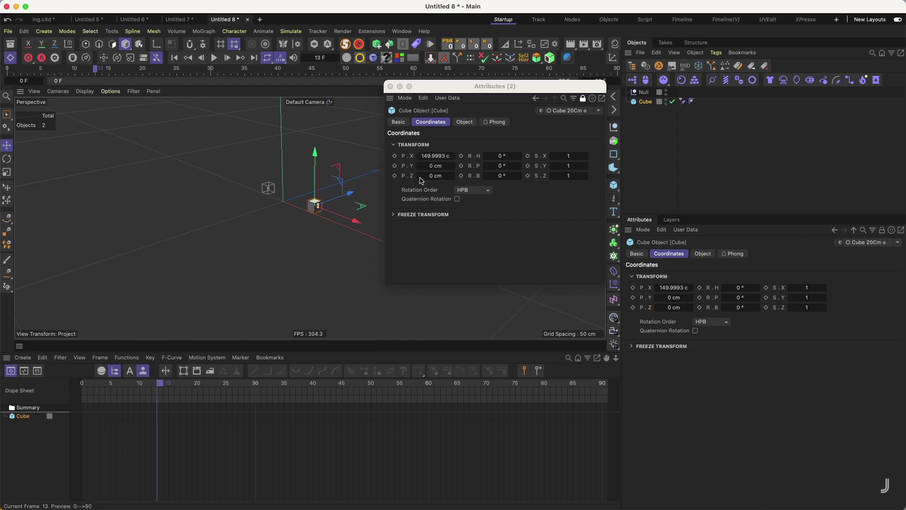
left_click_drag(95, 70, 129, 69)
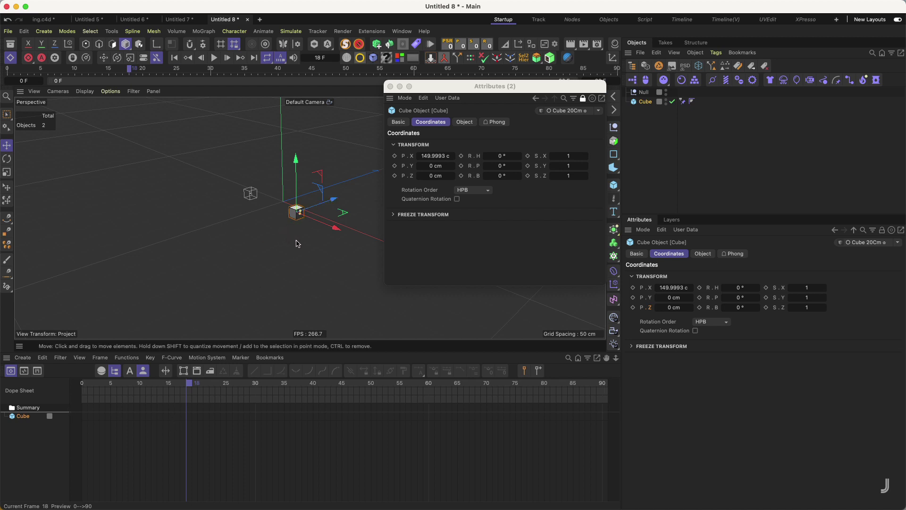
left_click(395, 215)
left_click_drag(131, 70, 162, 75)
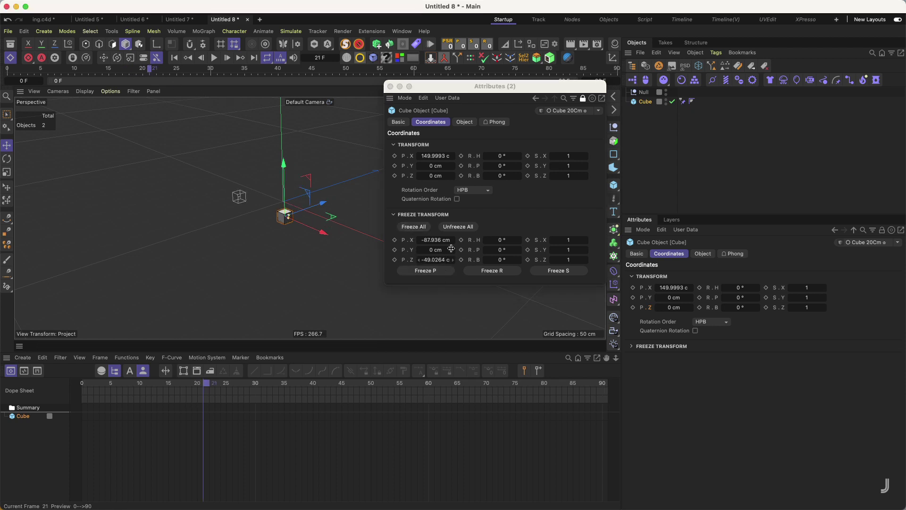
left_click(394, 215)
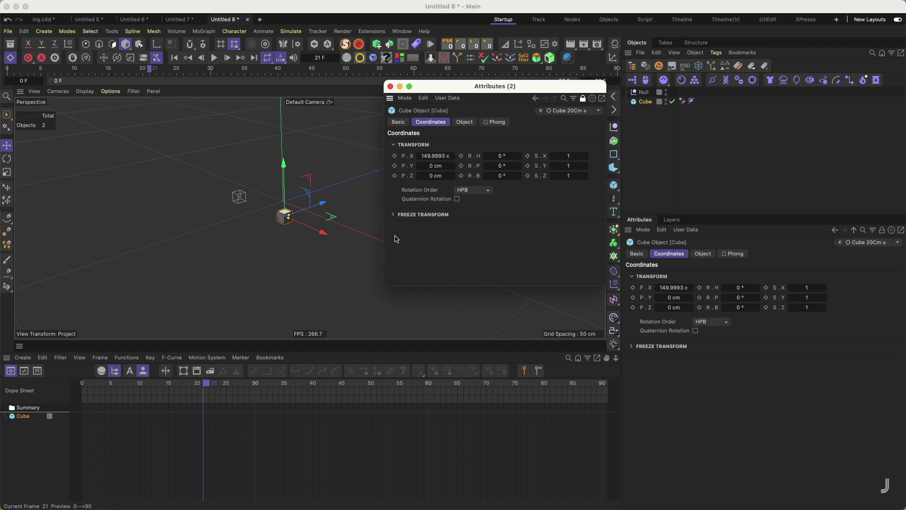
left_click_drag(147, 70, 7, 71)
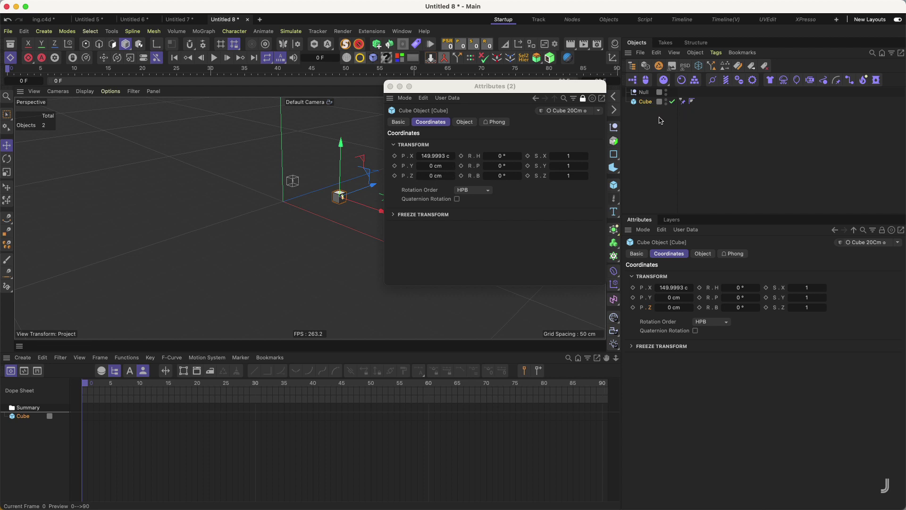
Disable Use Frozen on the Cube's parent constraint, preview the motion, and bring up Dope Sheet Functions.
left_click(682, 102)
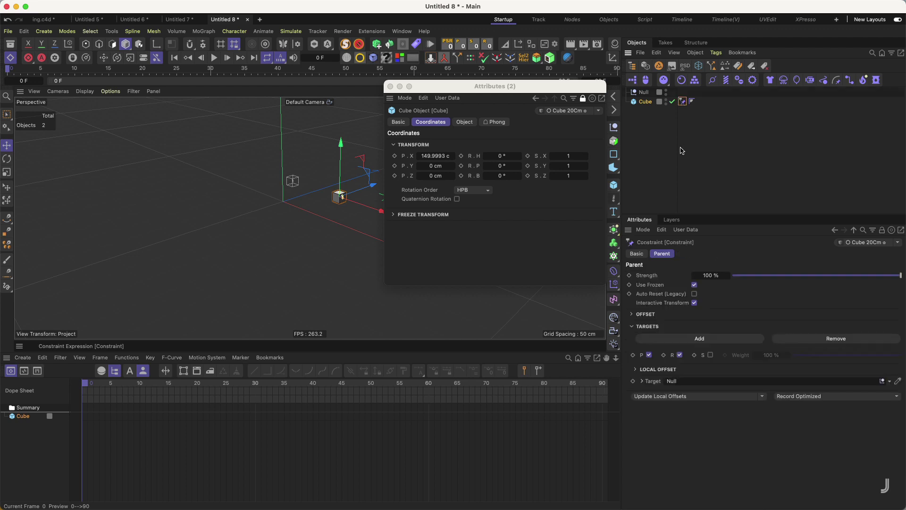
left_click(693, 285)
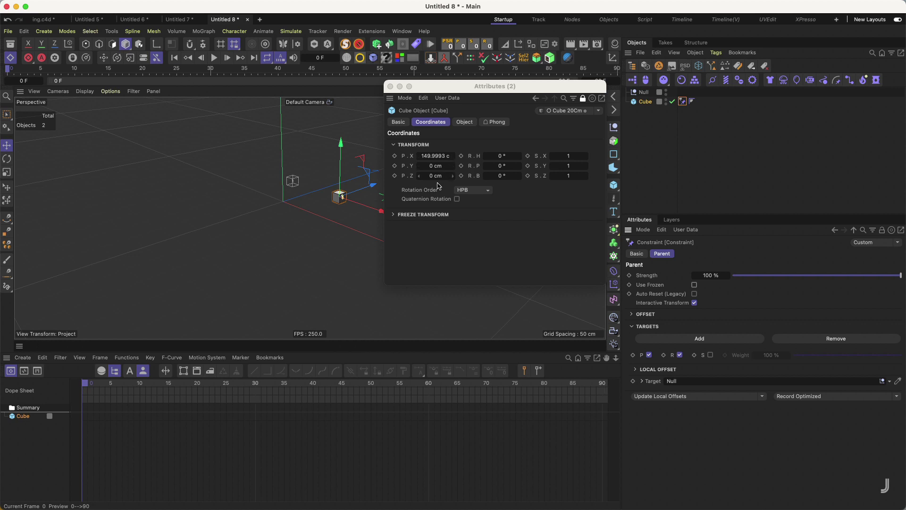
mouse_move(10, 71)
left_mouse_down()
mouse_move(243, 70)
mouse_move(28, 79)
mouse_move(7, 70)
left_mouse_up()
left_click(126, 357)
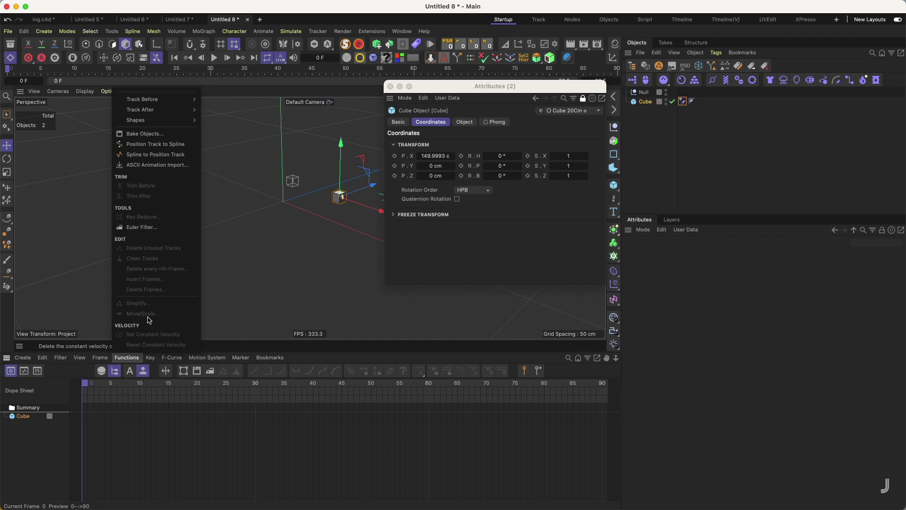
Bake the Cube's position into keyframes, excluding Rotation and Animated Parameters.
left_click(167, 136)
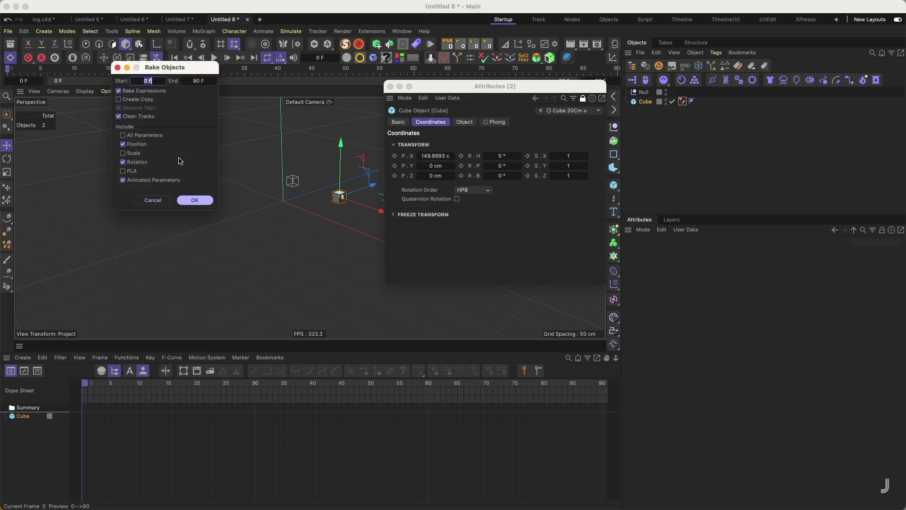
left_click(123, 162)
left_click(122, 180)
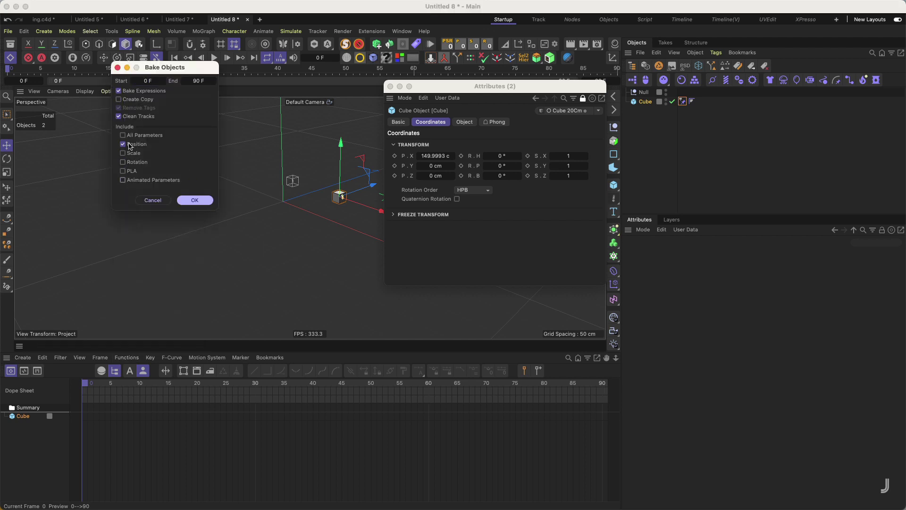
left_click(195, 200)
left_click_drag(111, 383, 83, 387)
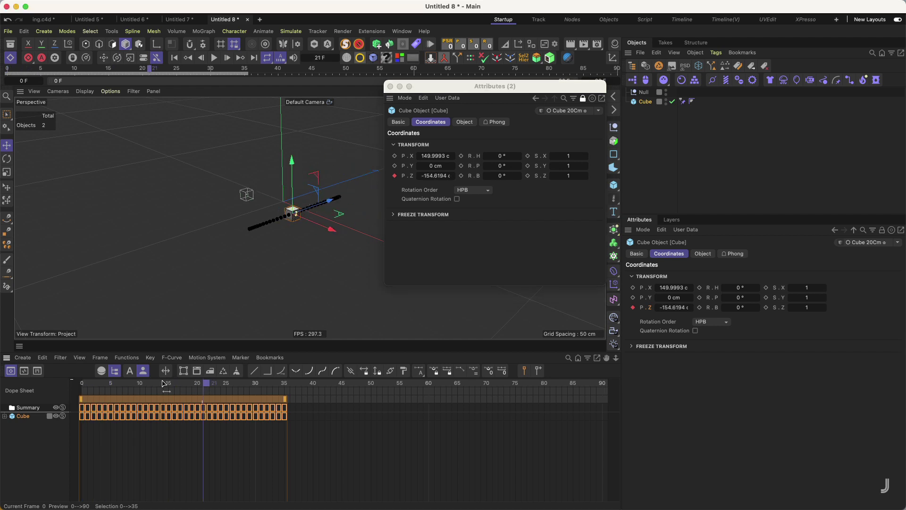
Review the baked keys up to frame 29, then switch to the Untitled 7 document.
left_click(683, 102)
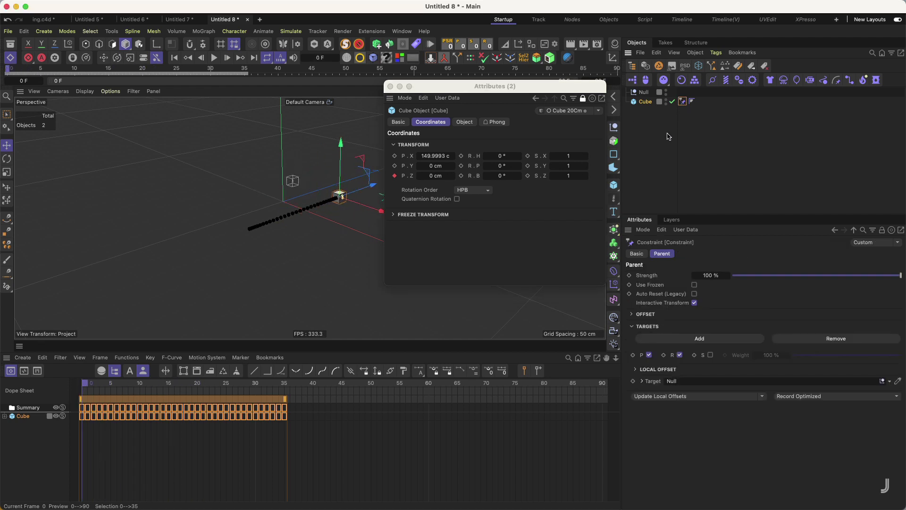
left_click(685, 107)
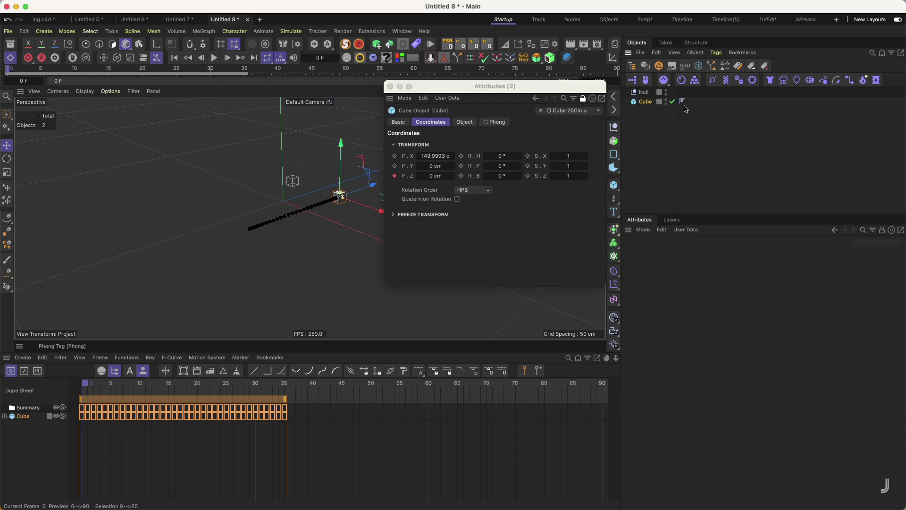
mouse_move(91, 385)
left_mouse_down()
mouse_move(230, 390)
mouse_move(81, 387)
left_mouse_up()
left_click(196, 21)
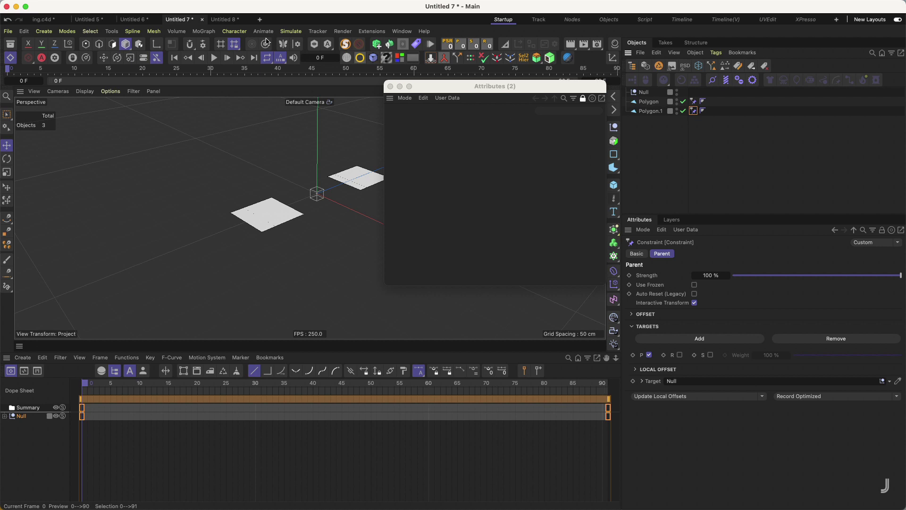
left_click(229, 20)
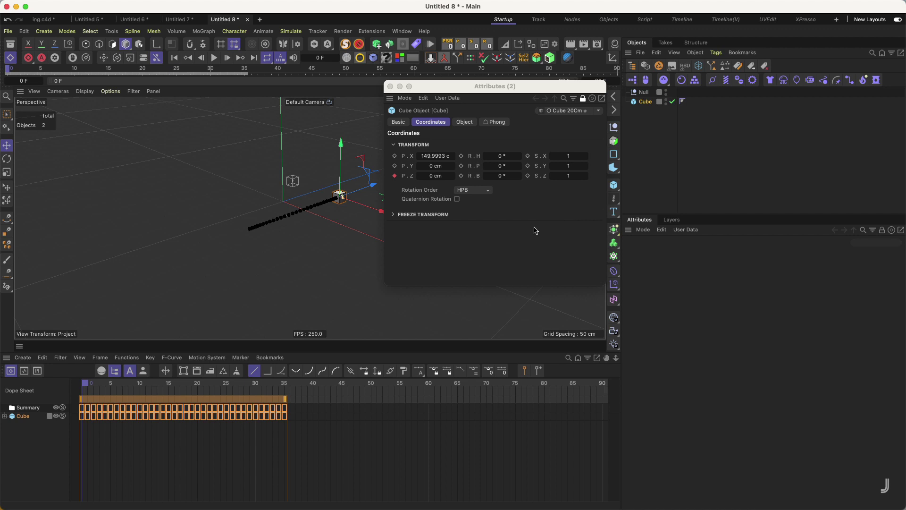
left_click(180, 20)
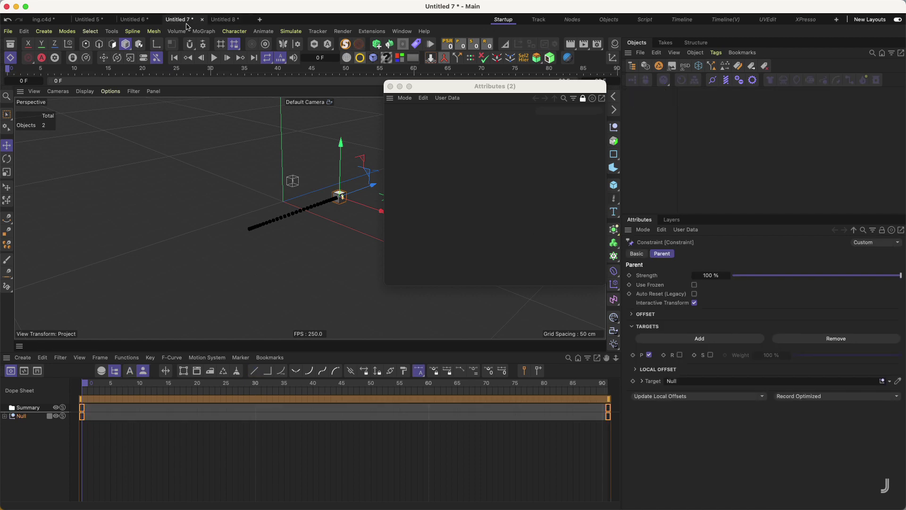